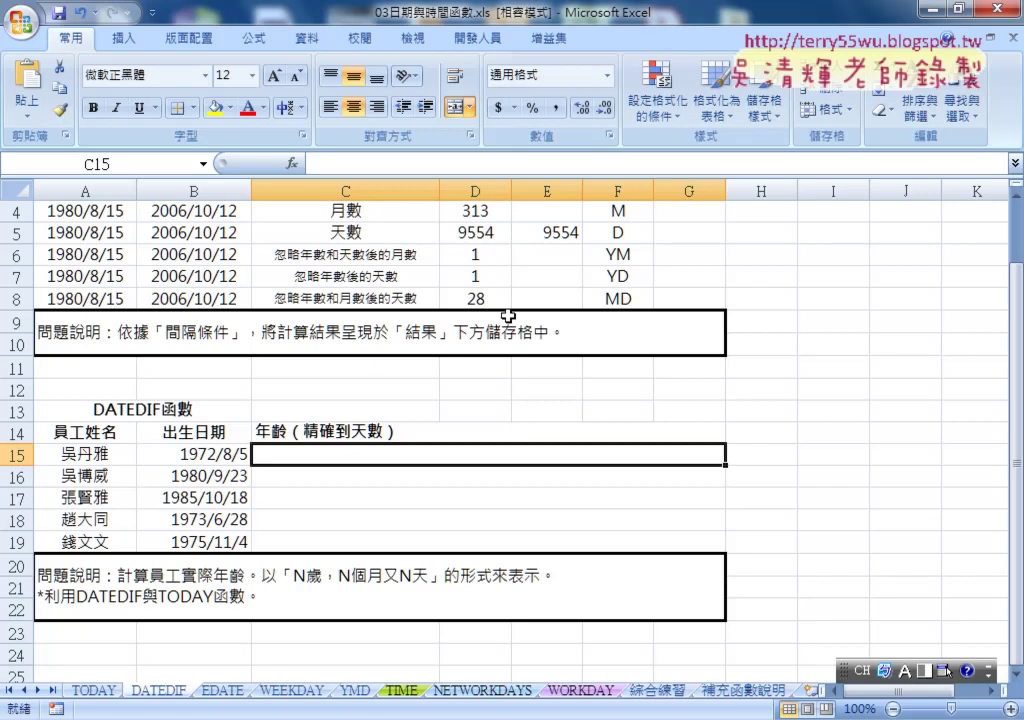
Inspect the DATEDIF formulas behind the example years and YM results.
click(500, 256)
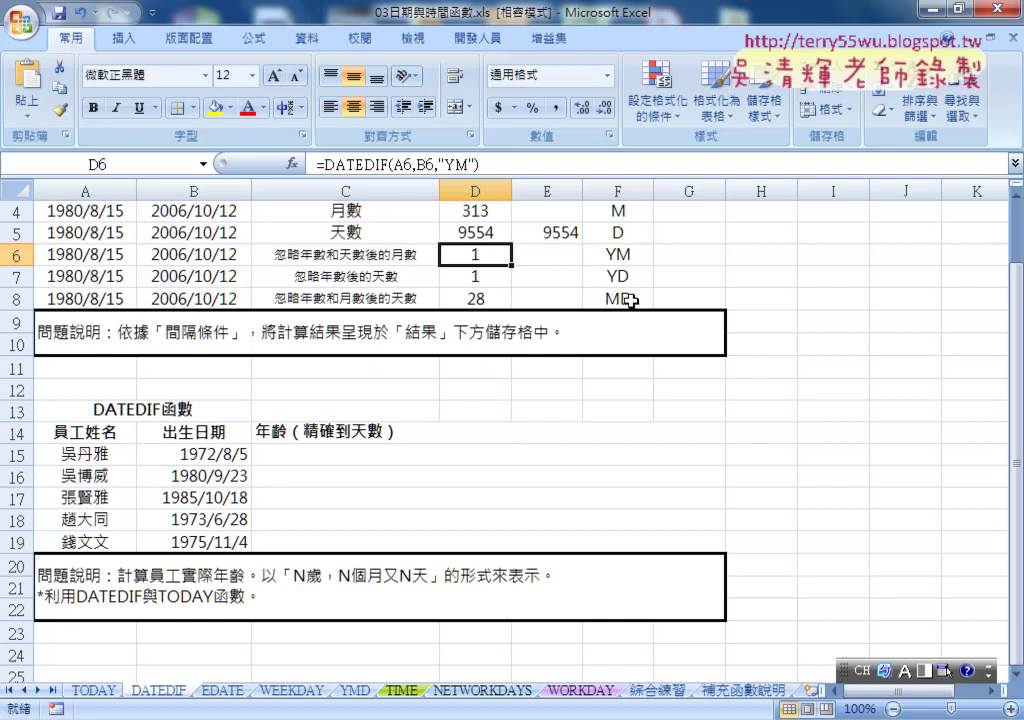
scroll(549, 324, up, 1)
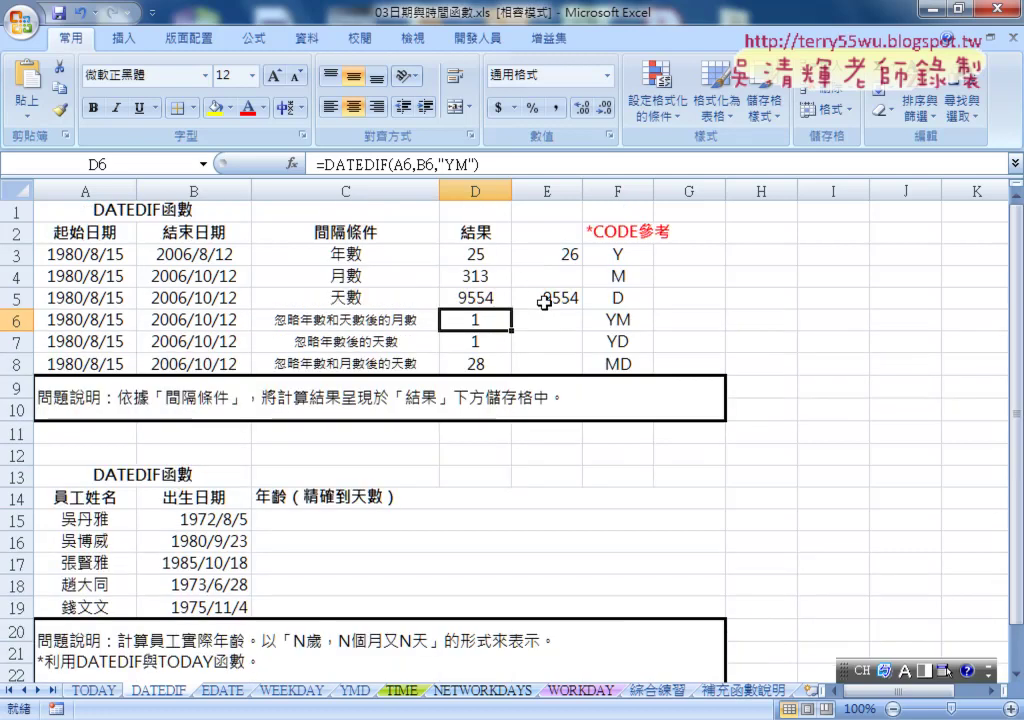
click(494, 258)
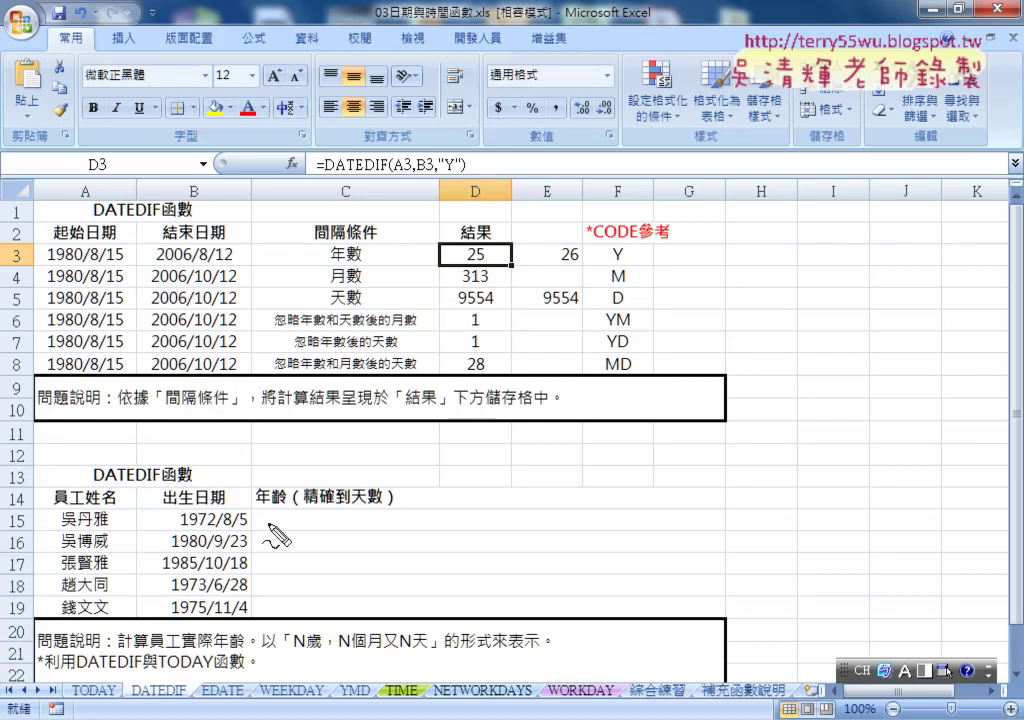
Annotate the Y, YM and MD codes and their results 25, 1 and 28, then clear the marks.
key(ctrl+space)
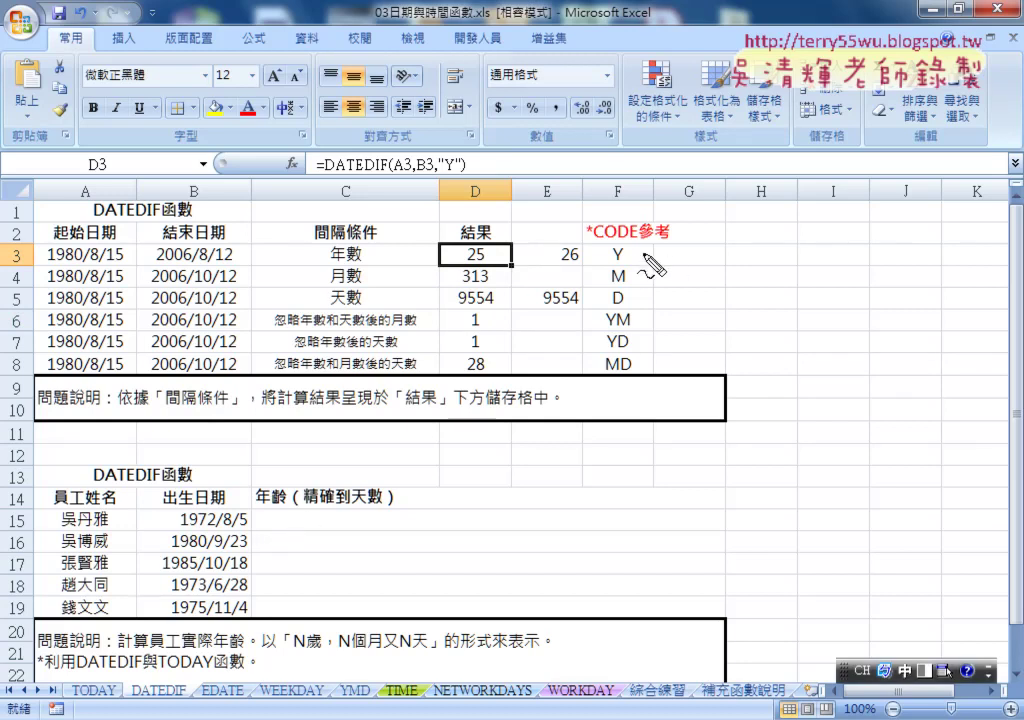
drag(636, 243, 638, 250)
drag(636, 311, 638, 366)
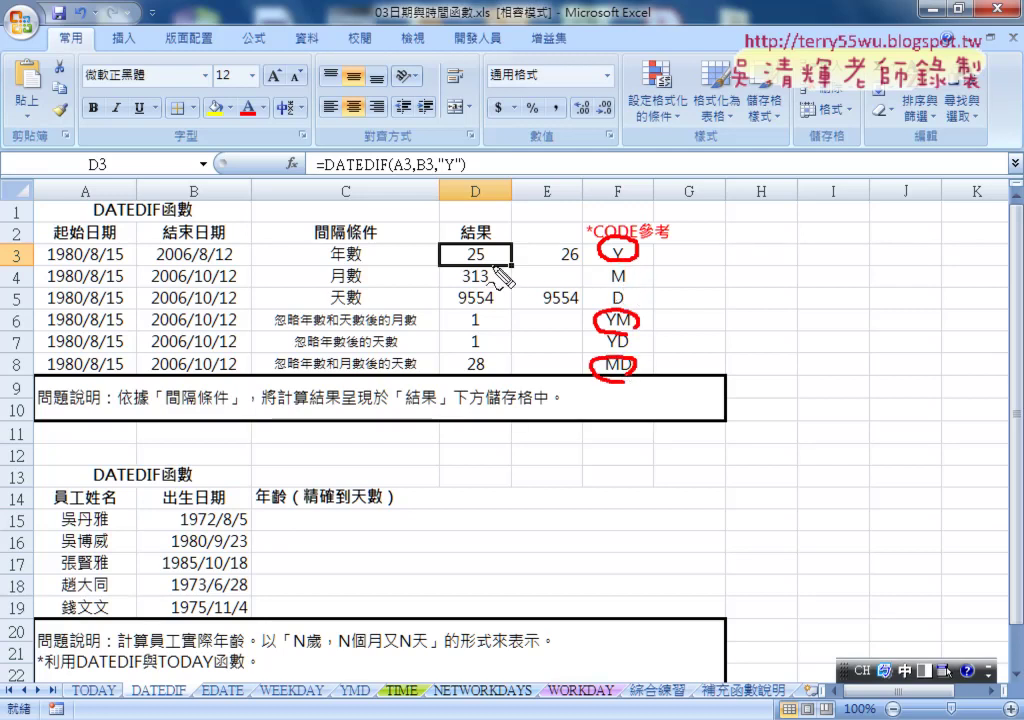
drag(492, 265, 463, 267)
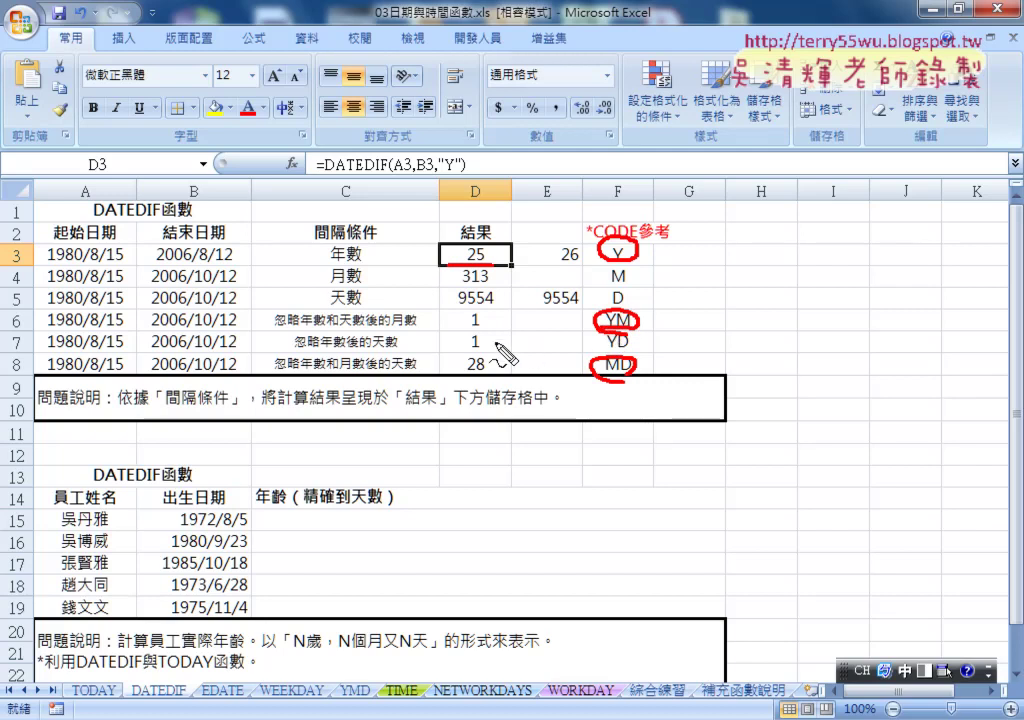
drag(464, 328, 490, 327)
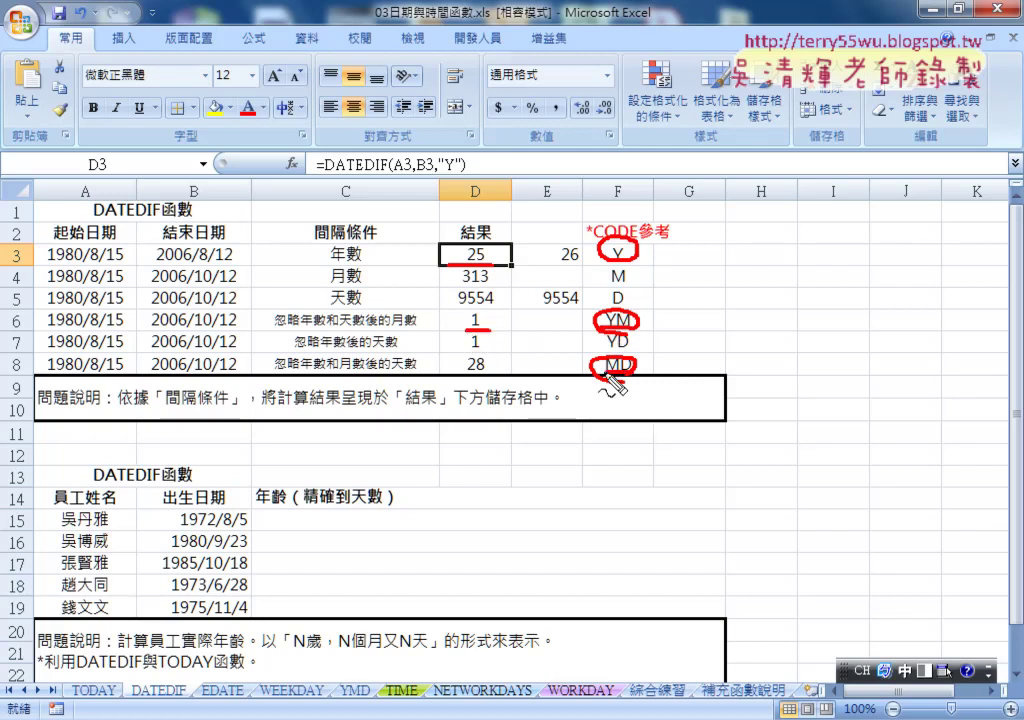
drag(488, 375, 467, 377)
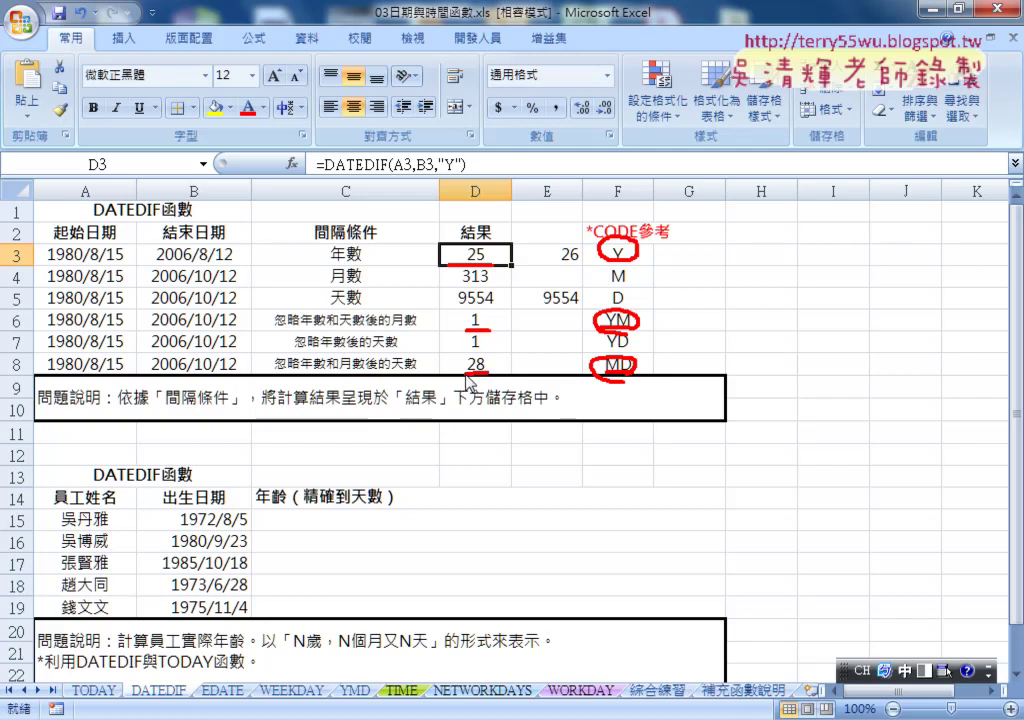
key(Escape)
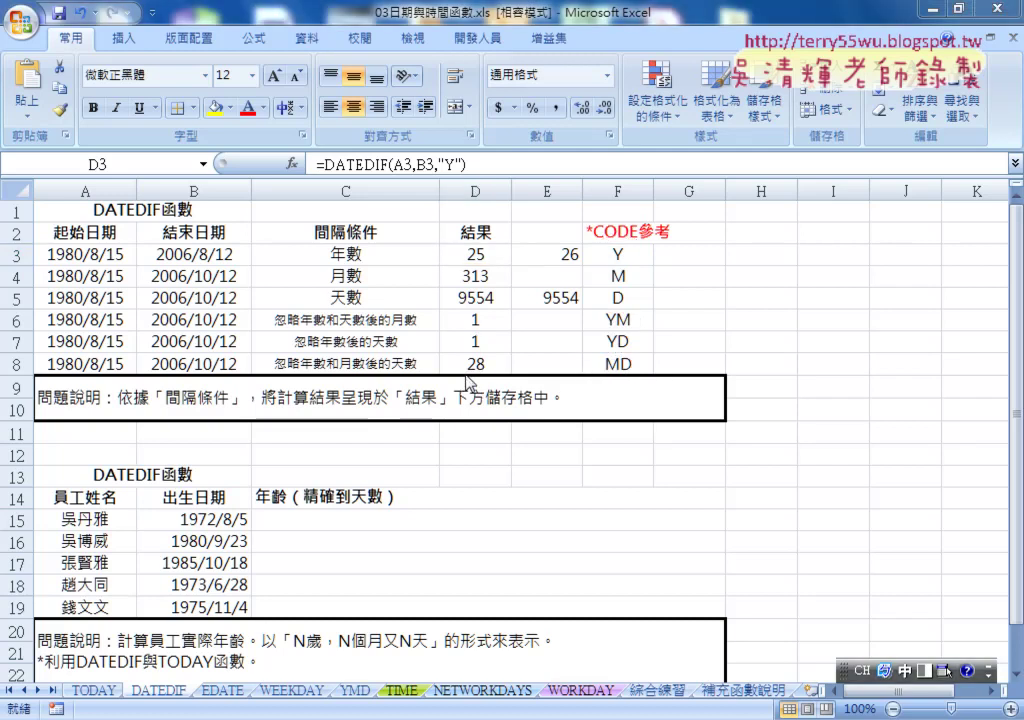
Enter =DATEDIF(B15,TODAY(),"Y") in C15 so the first employee's age shows 47.
click(426, 522)
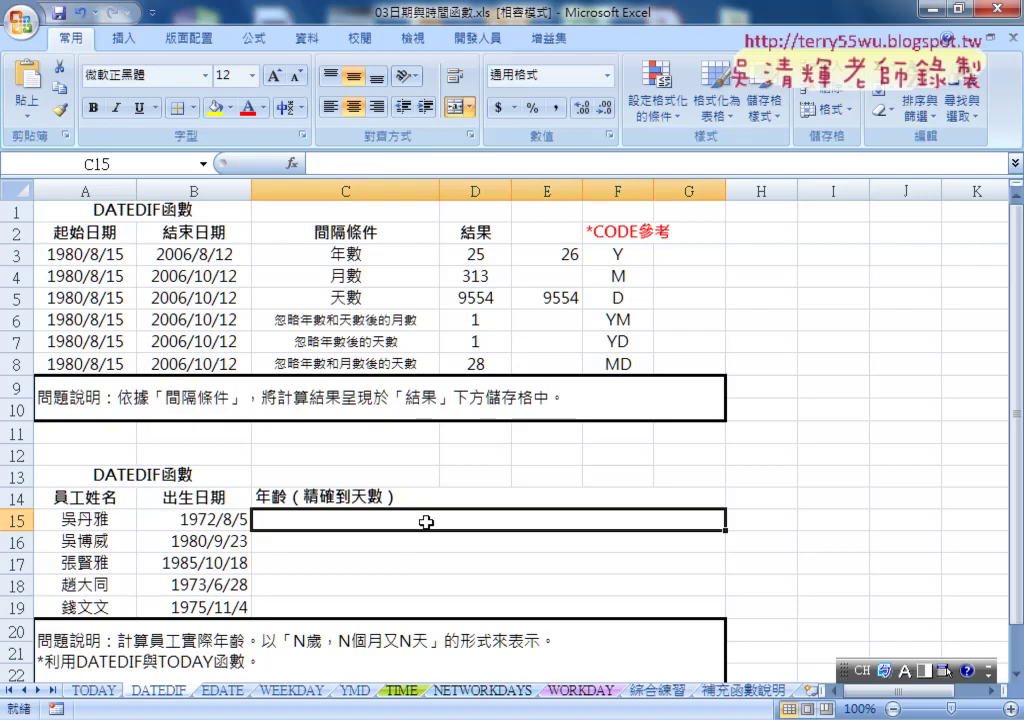
click(331, 172)
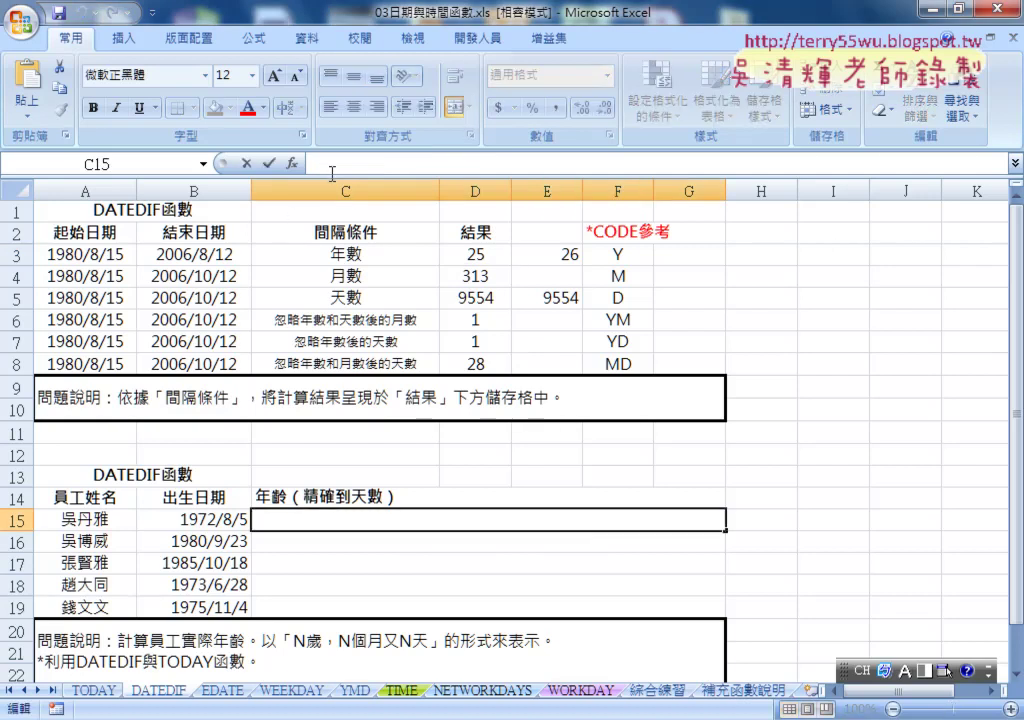
text(=)
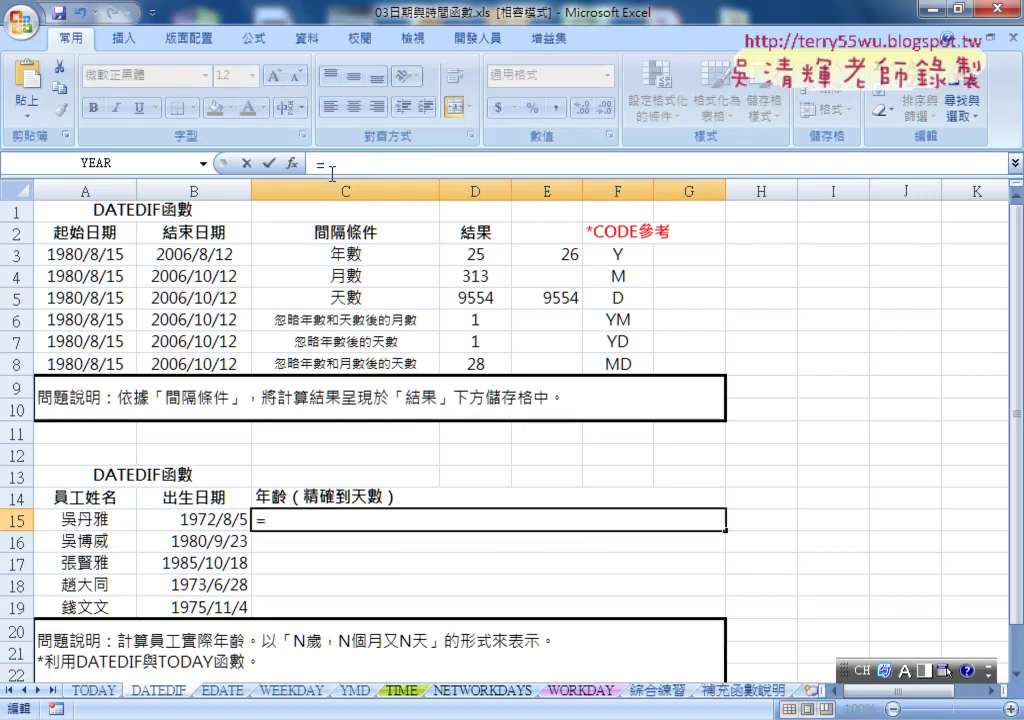
text(da)
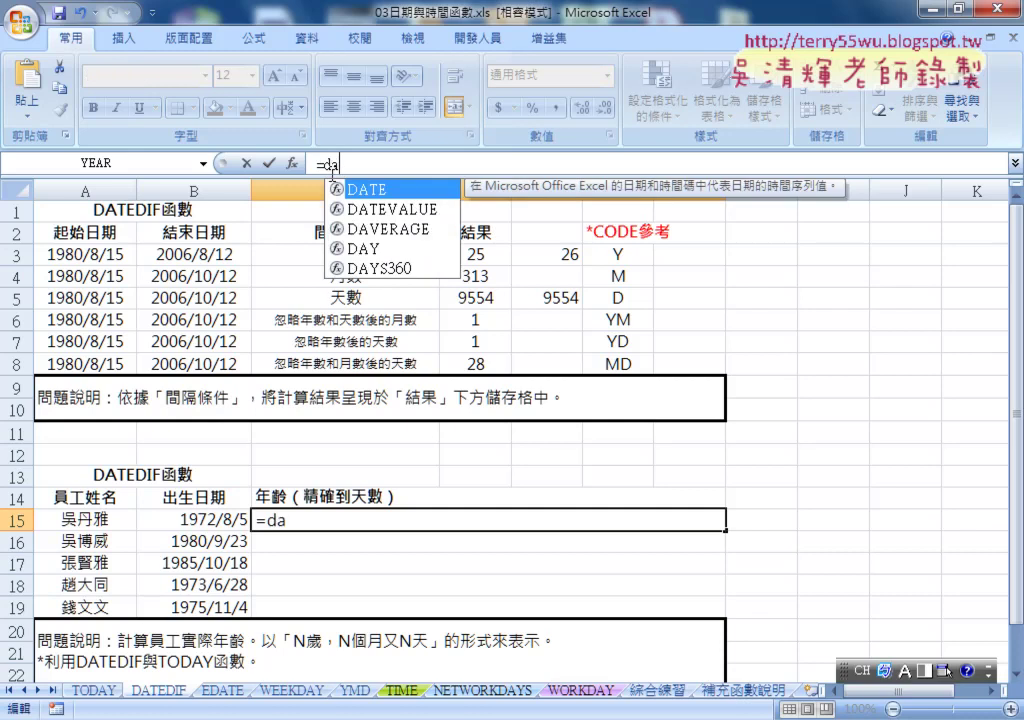
text(ted)
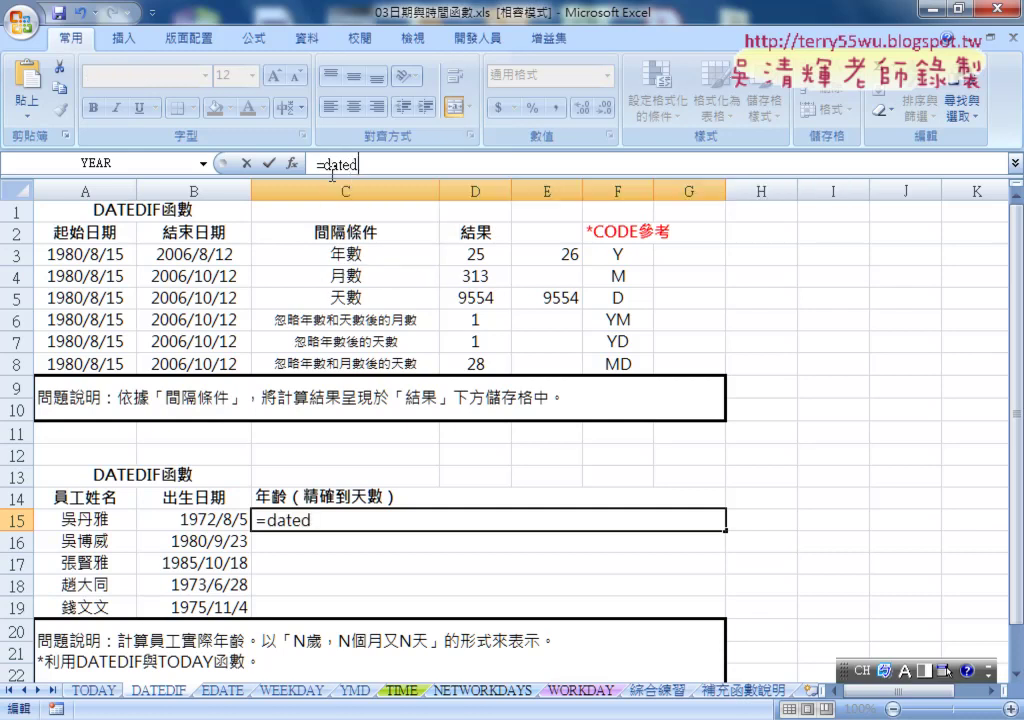
text(if()
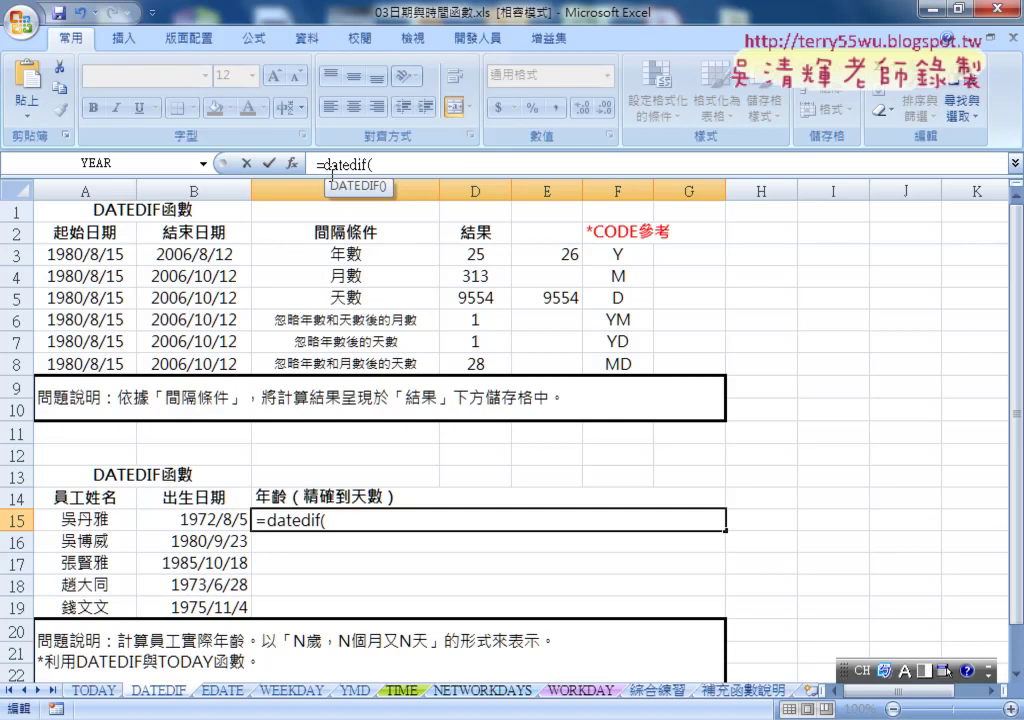
click(218, 526)
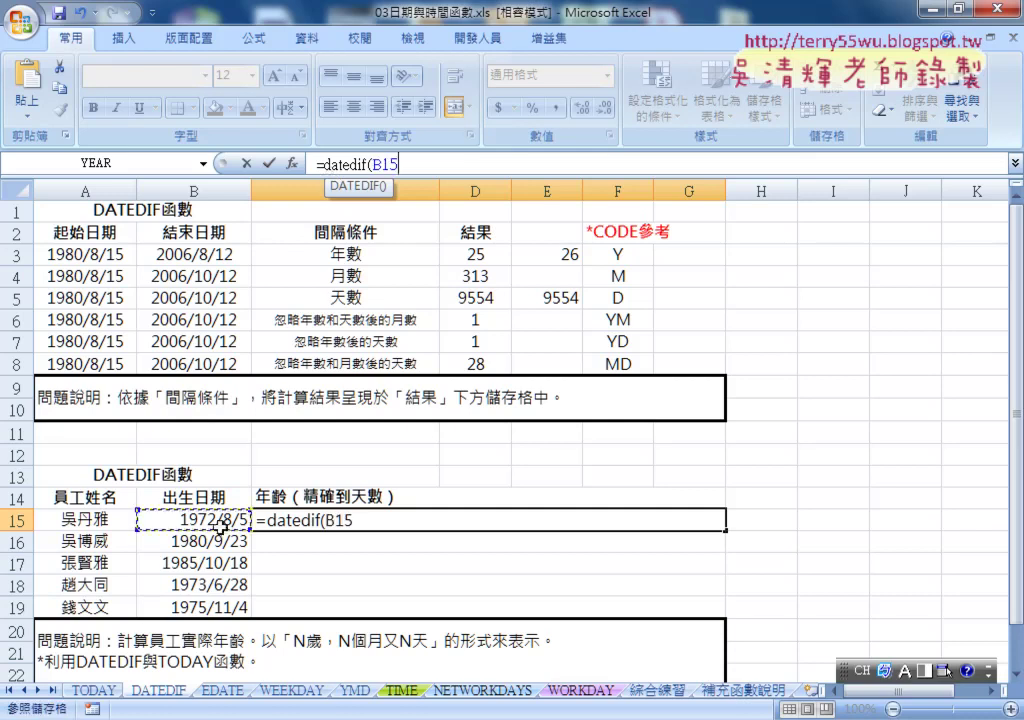
text(,)
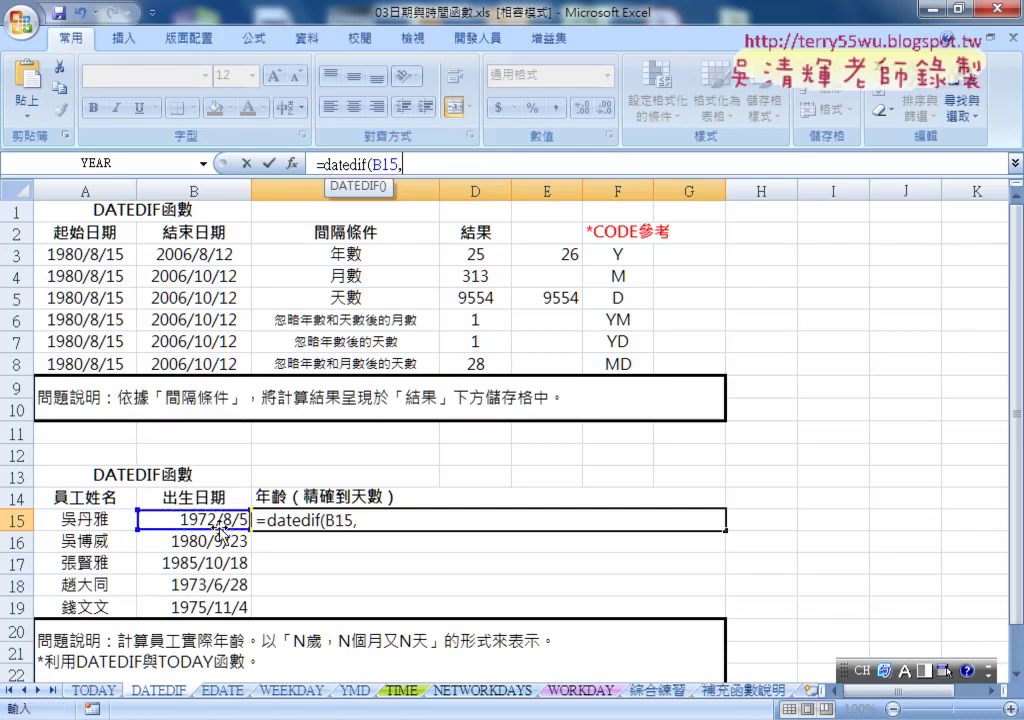
text(to)
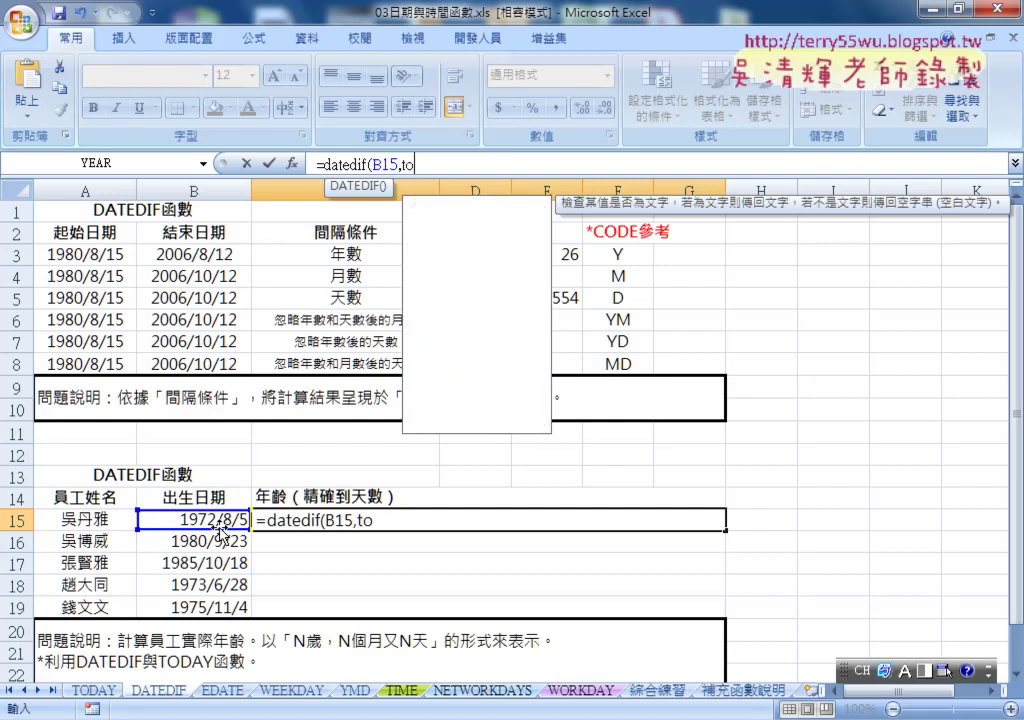
text(da)
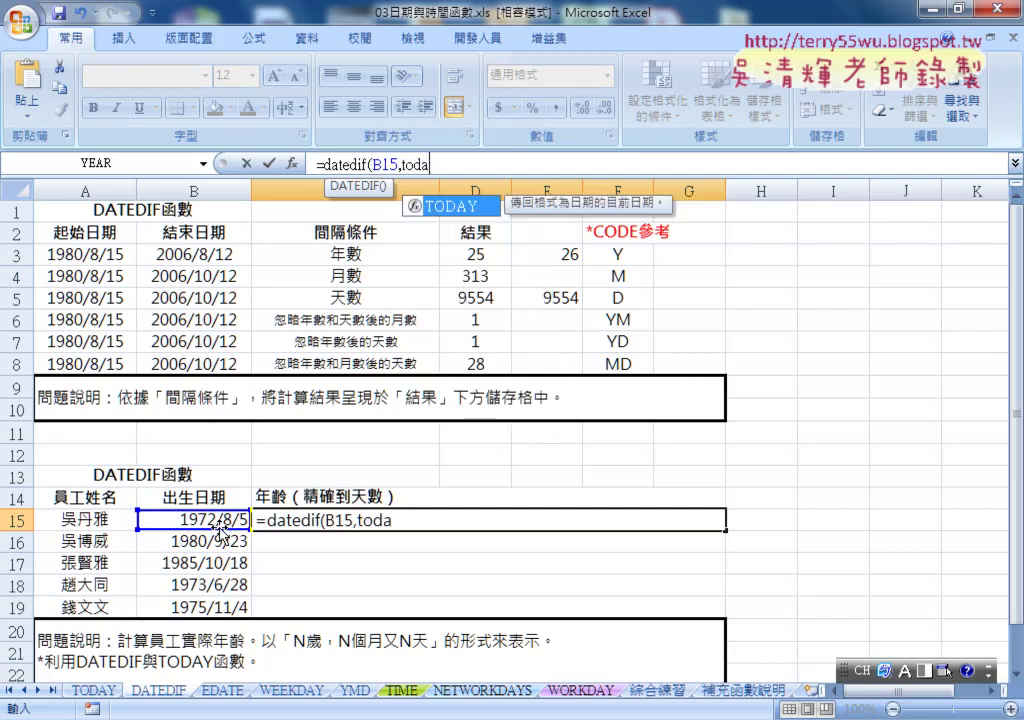
text(y(),")
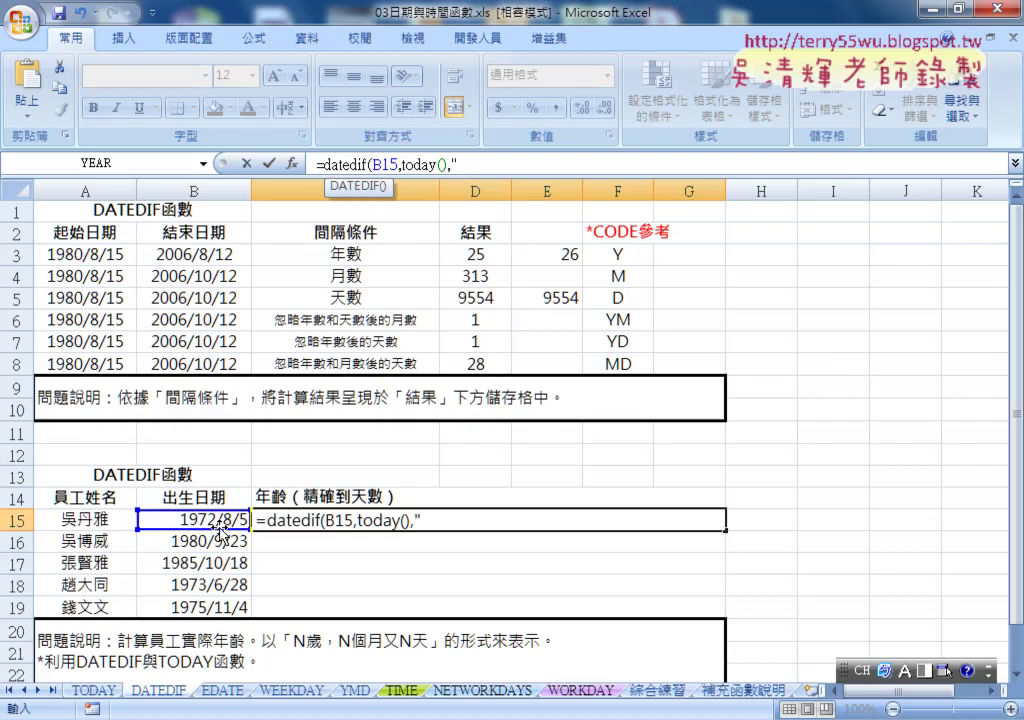
text(Y"))
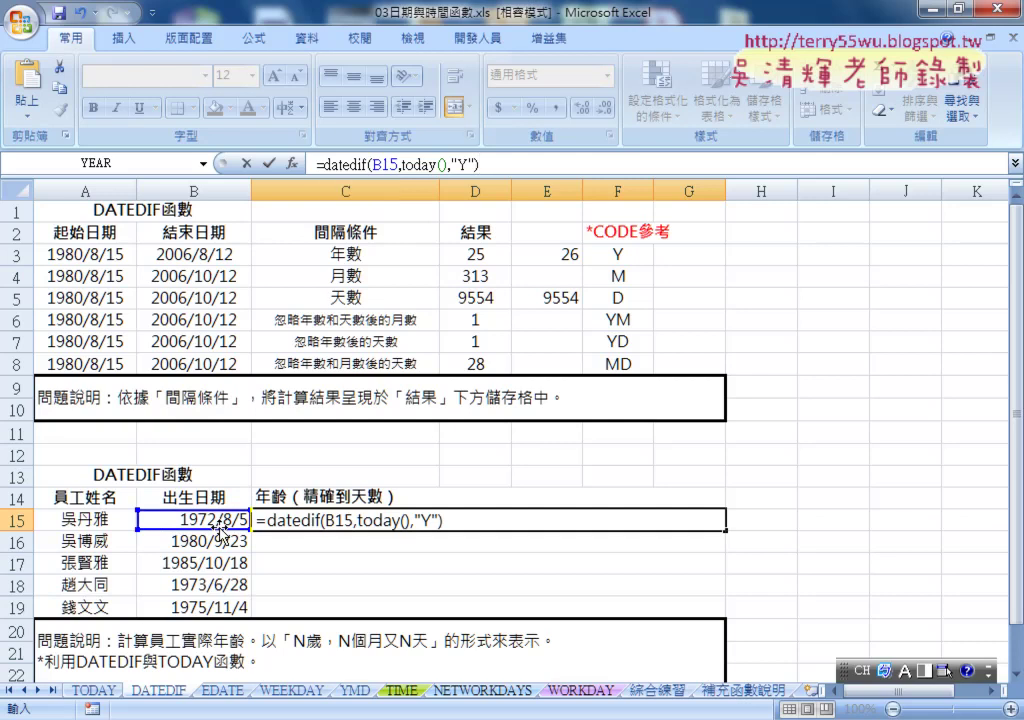
click(268, 163)
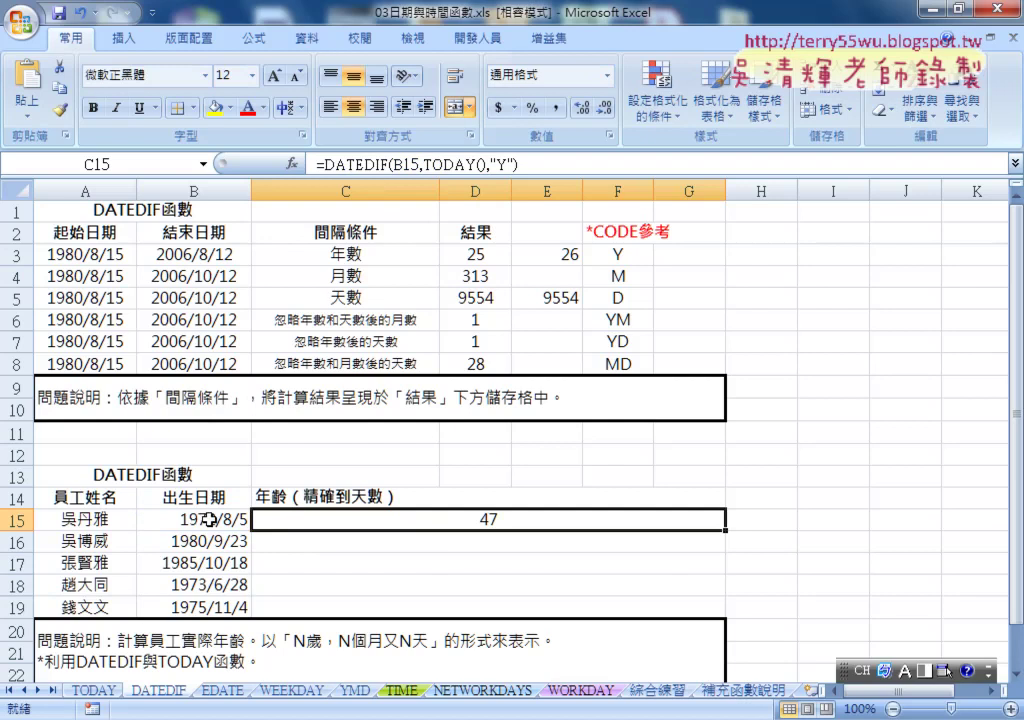
double_click(341, 641)
Append &"歲，N個月又N天" to the C15 formula so it displays 47歲，N個月又N天.
drag(308, 641, 428, 641)
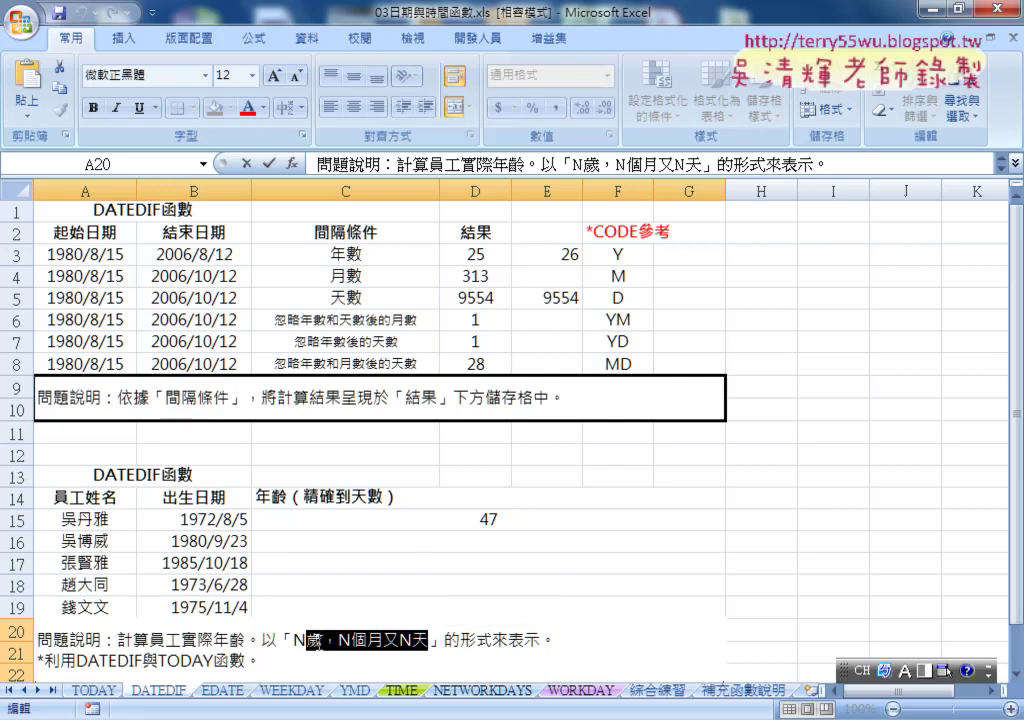
click(386, 638)
drag(306, 638, 428, 638)
click(520, 520)
click(424, 163)
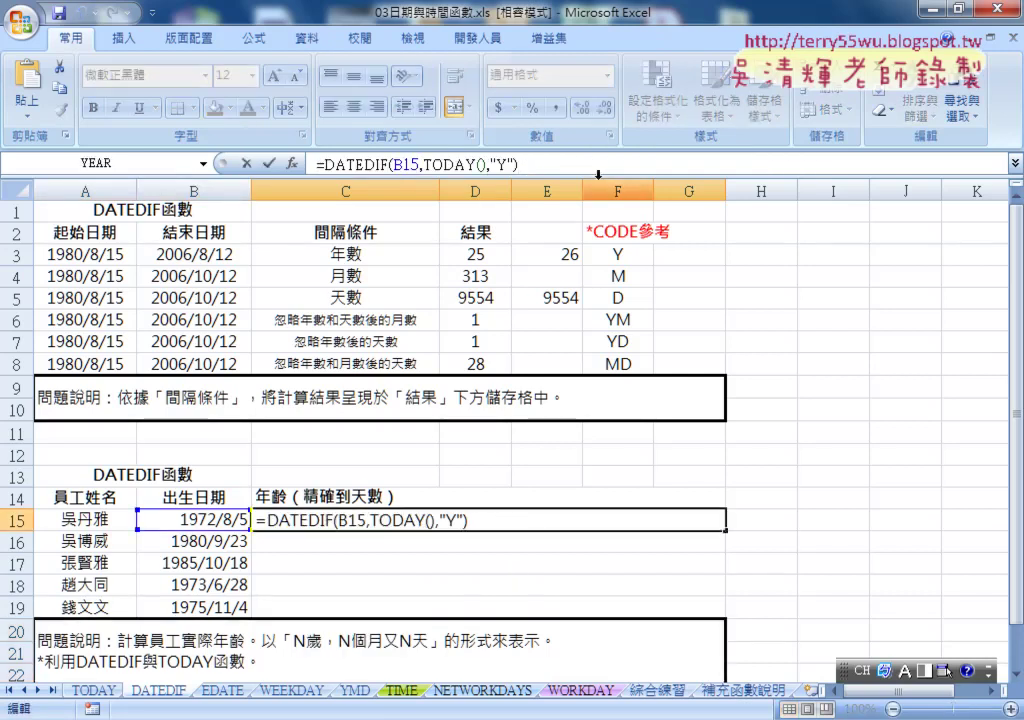
text(&")
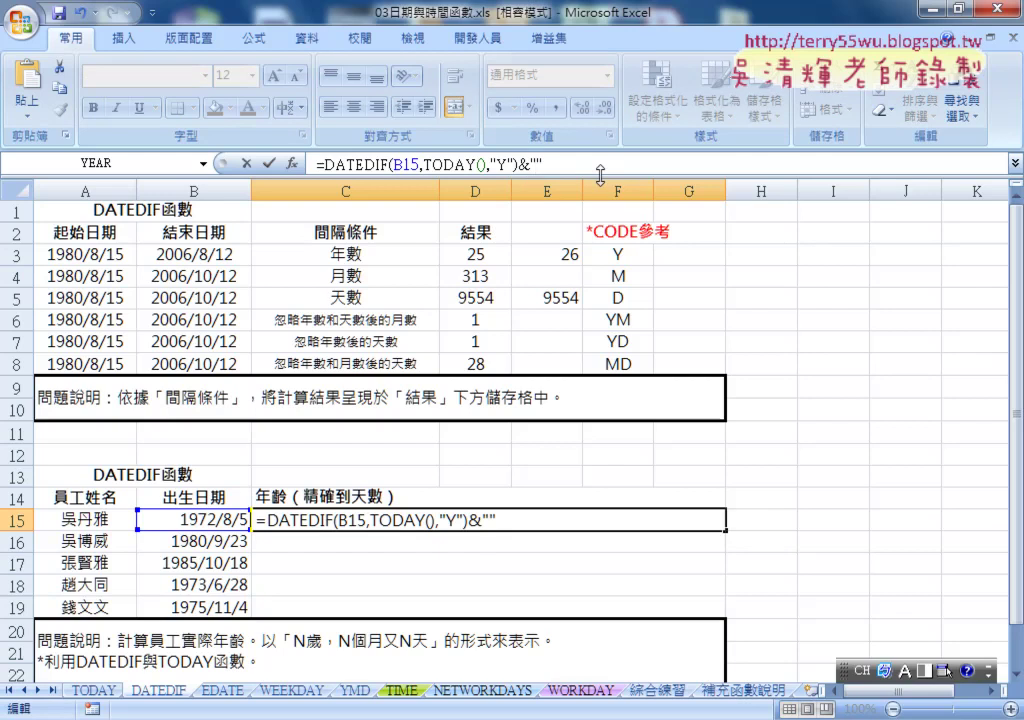
text(歲，N個月又N天)
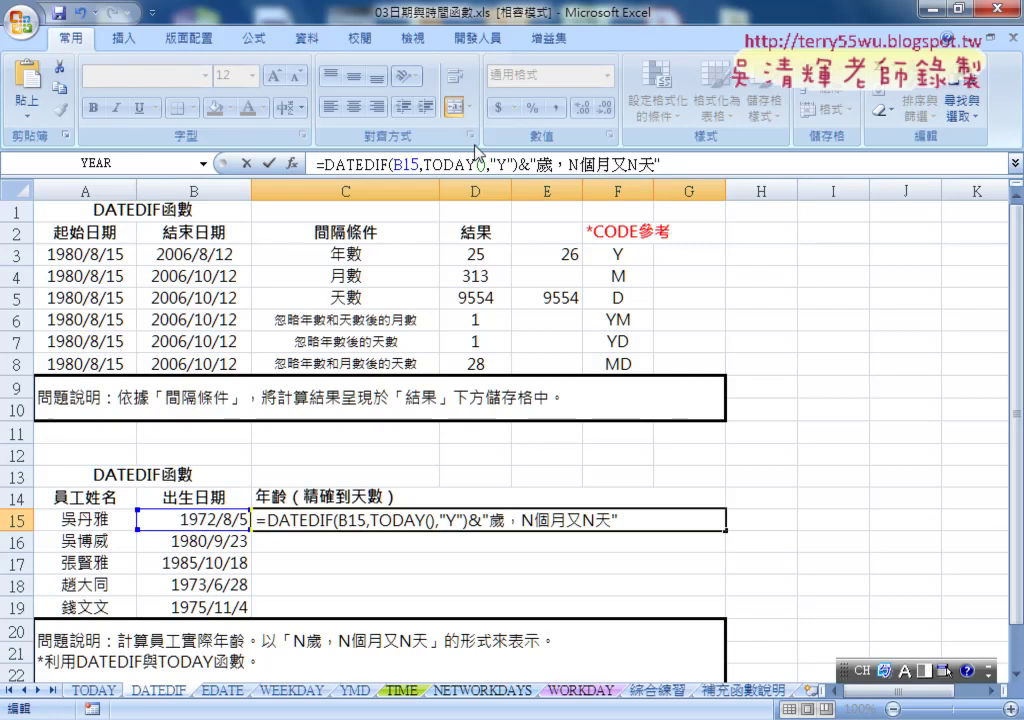
click(271, 166)
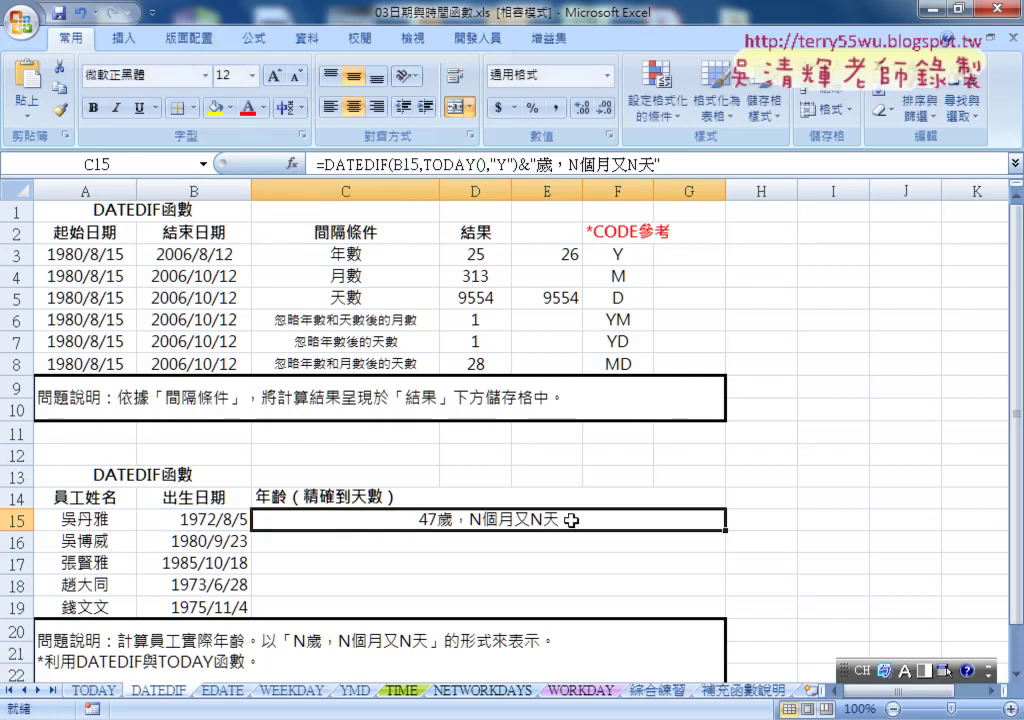
Copy the DATEDIF(B15,TODAY(),"Y") expression from the C15 formula.
drag(566, 164, 579, 164)
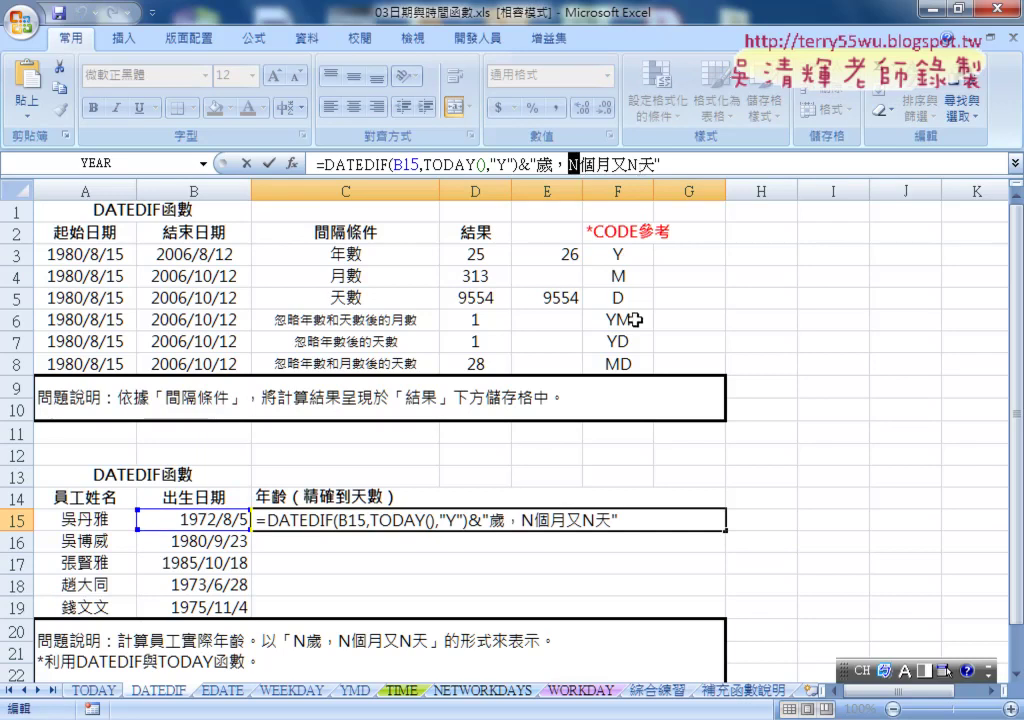
drag(627, 164, 637, 164)
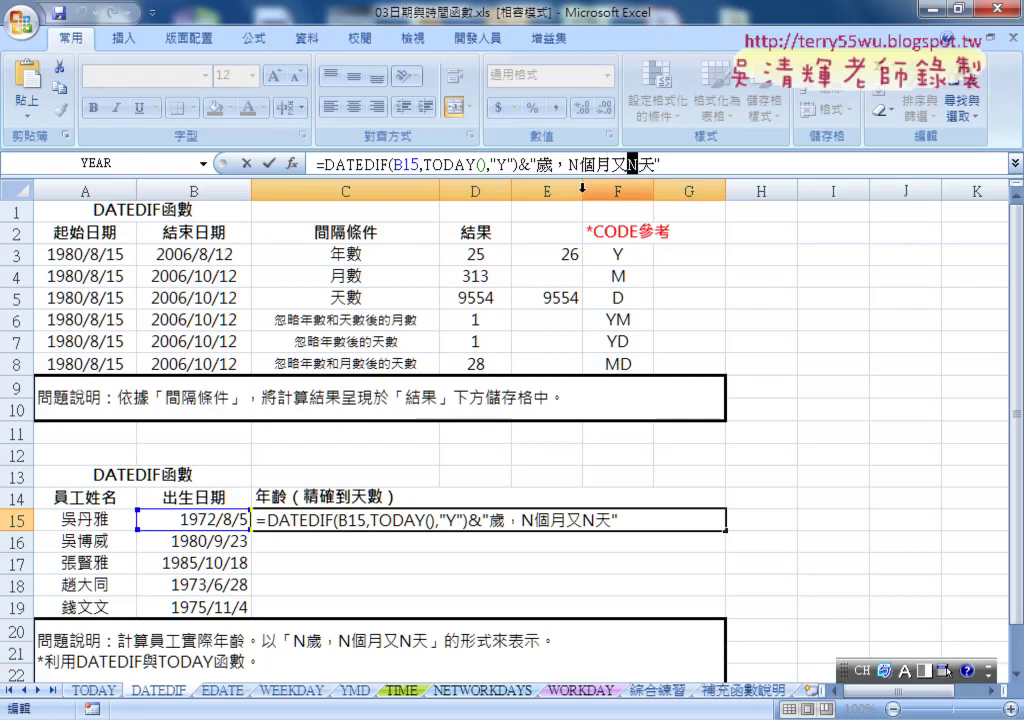
drag(567, 164, 579, 164)
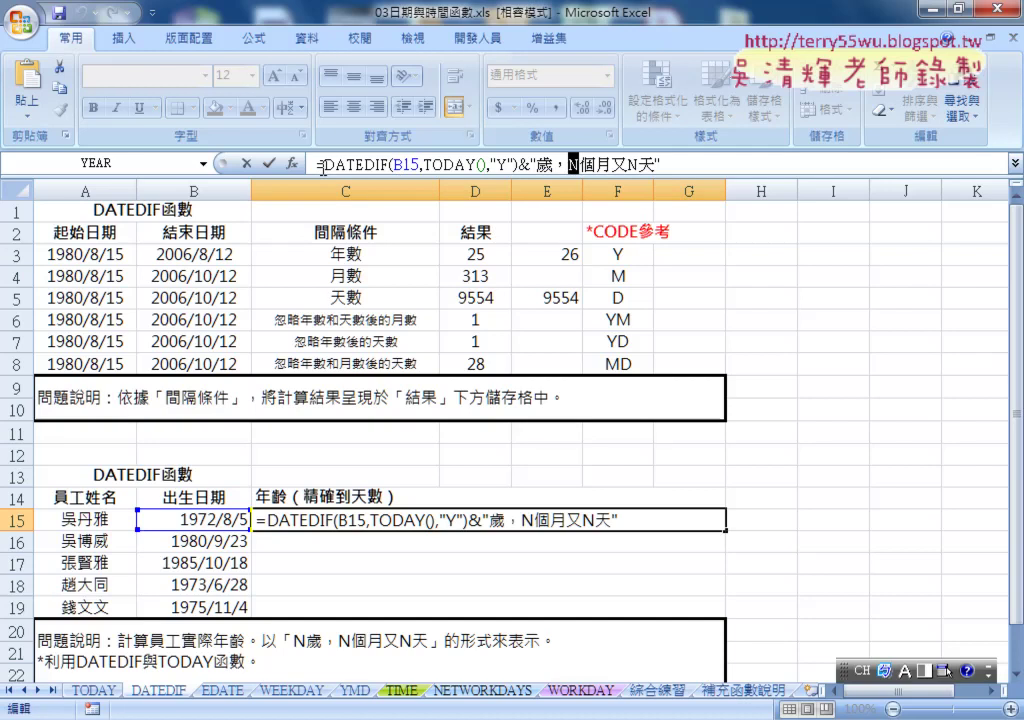
drag(322, 164, 521, 160)
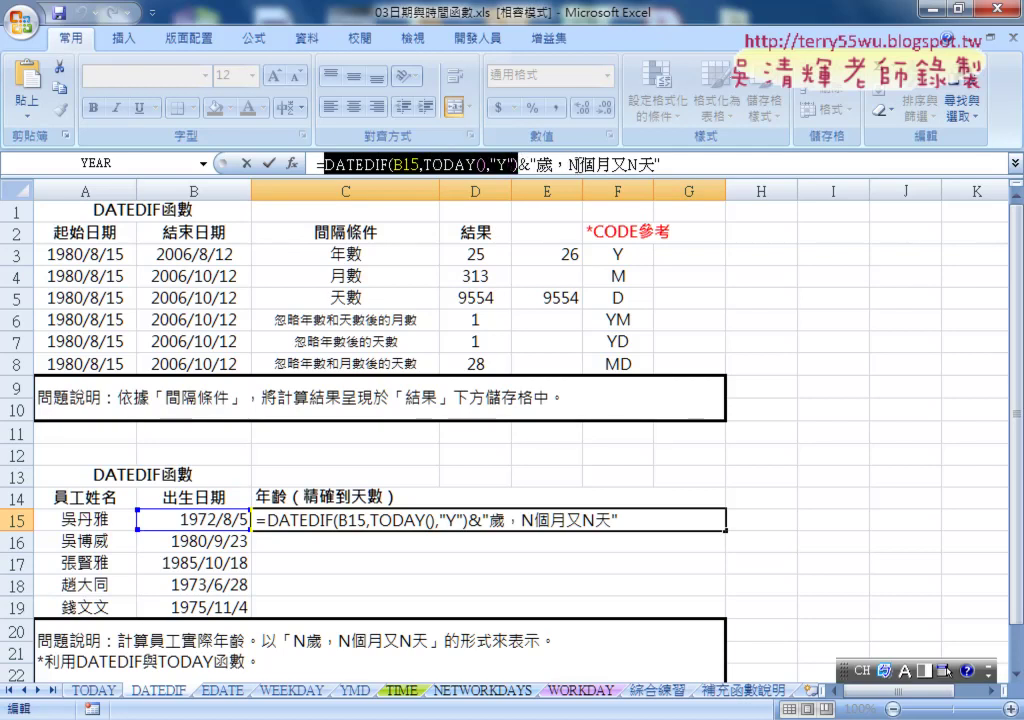
right_click(466, 163)
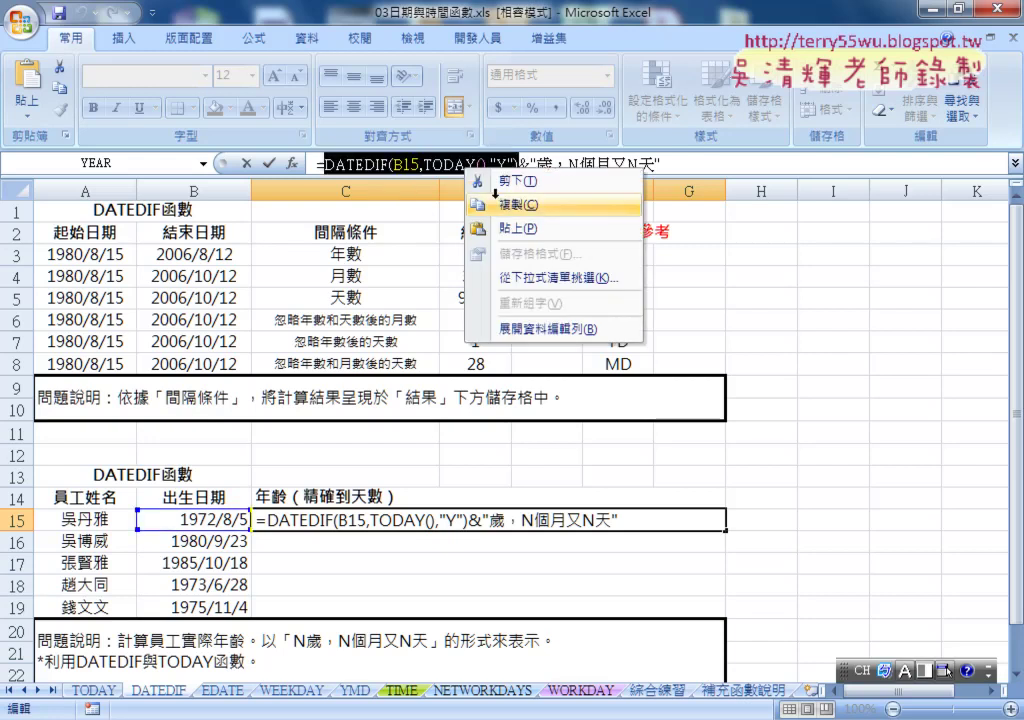
click(496, 203)
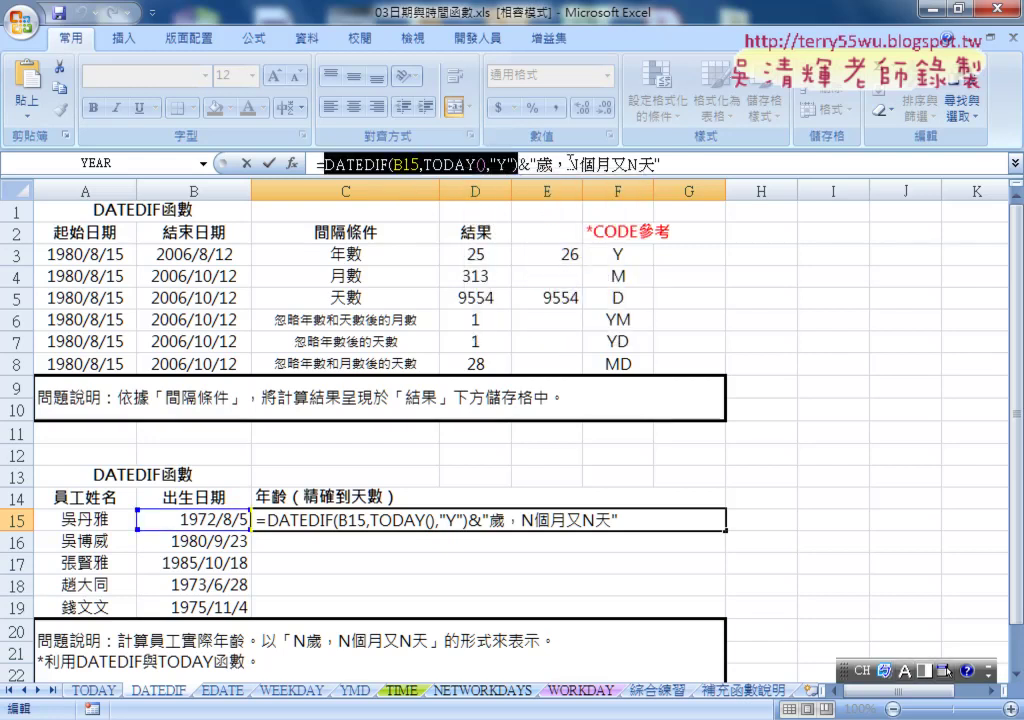
Replace the month N with a pasted DATEDIF "YM" part, showing 47歲，3個月又N天.
drag(567, 164, 580, 164)
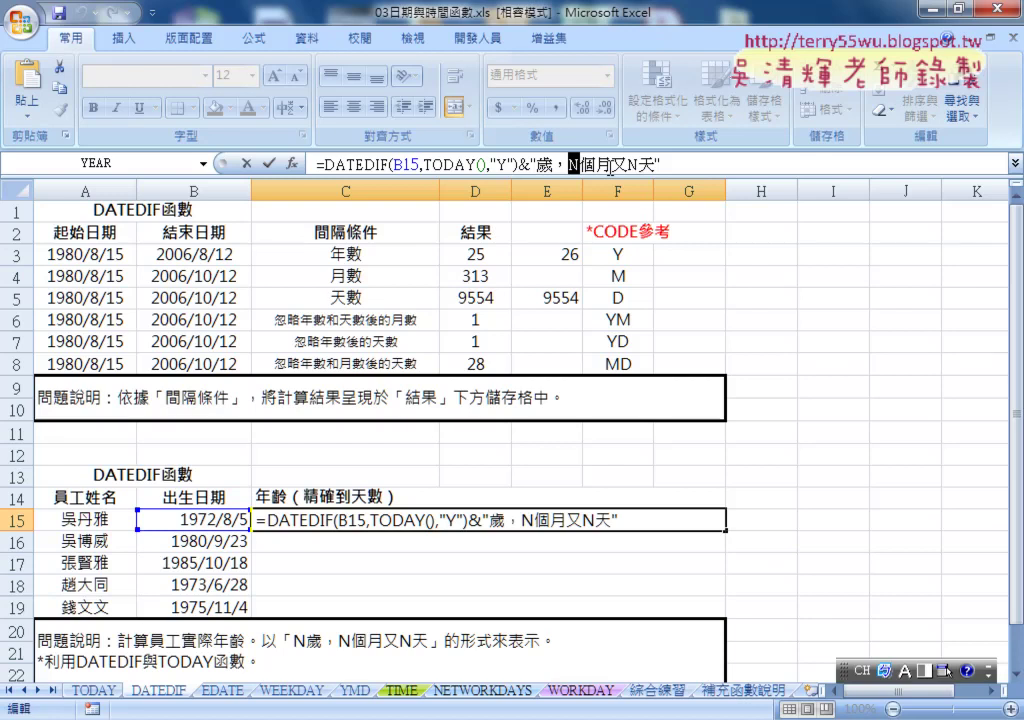
text("歲，")
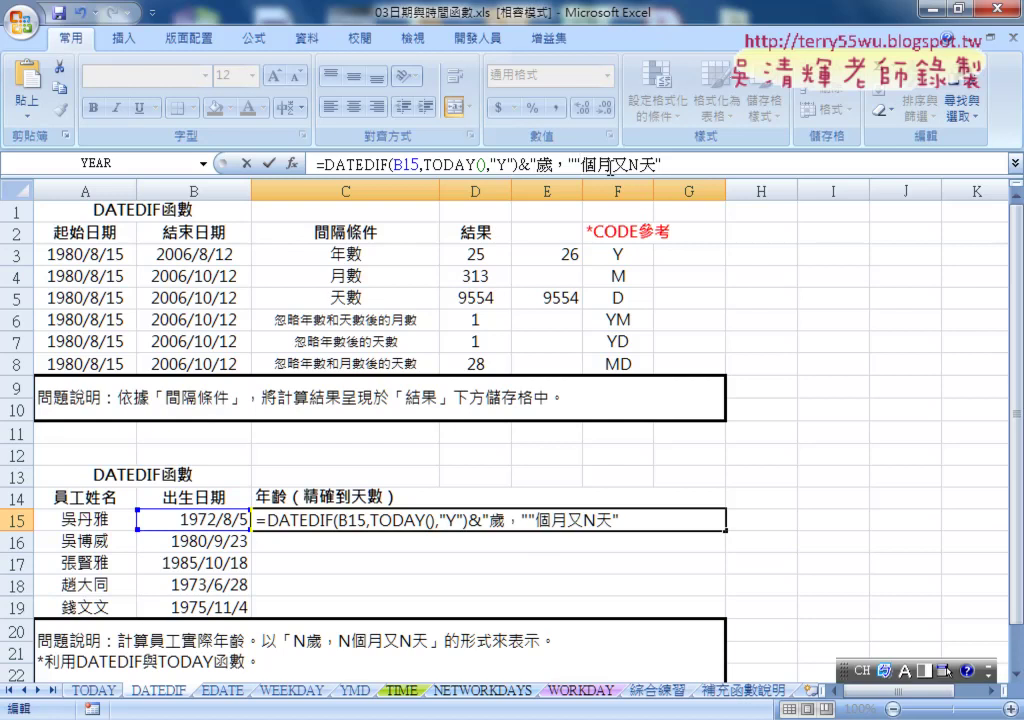
text(&&)
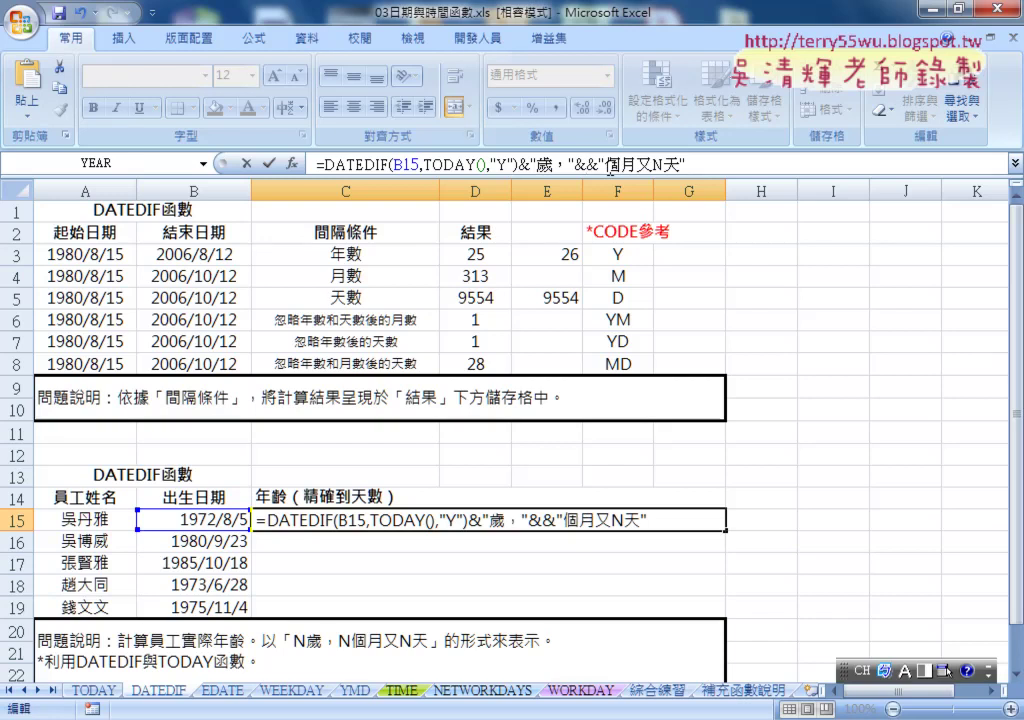
key(ctrl+v)
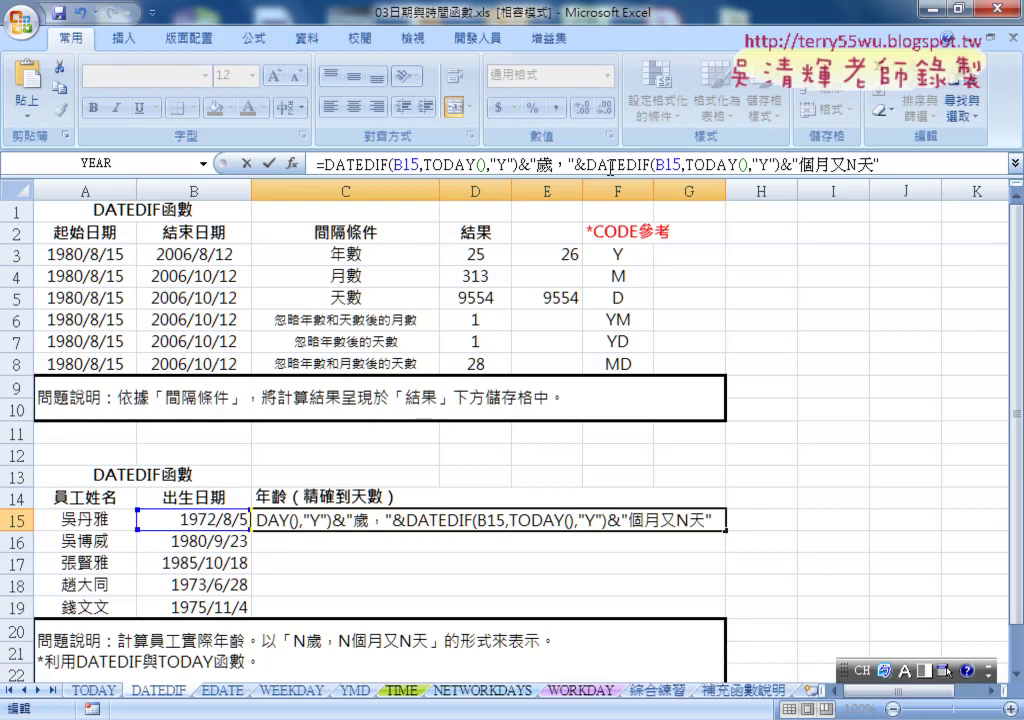
drag(589, 162, 780, 163)
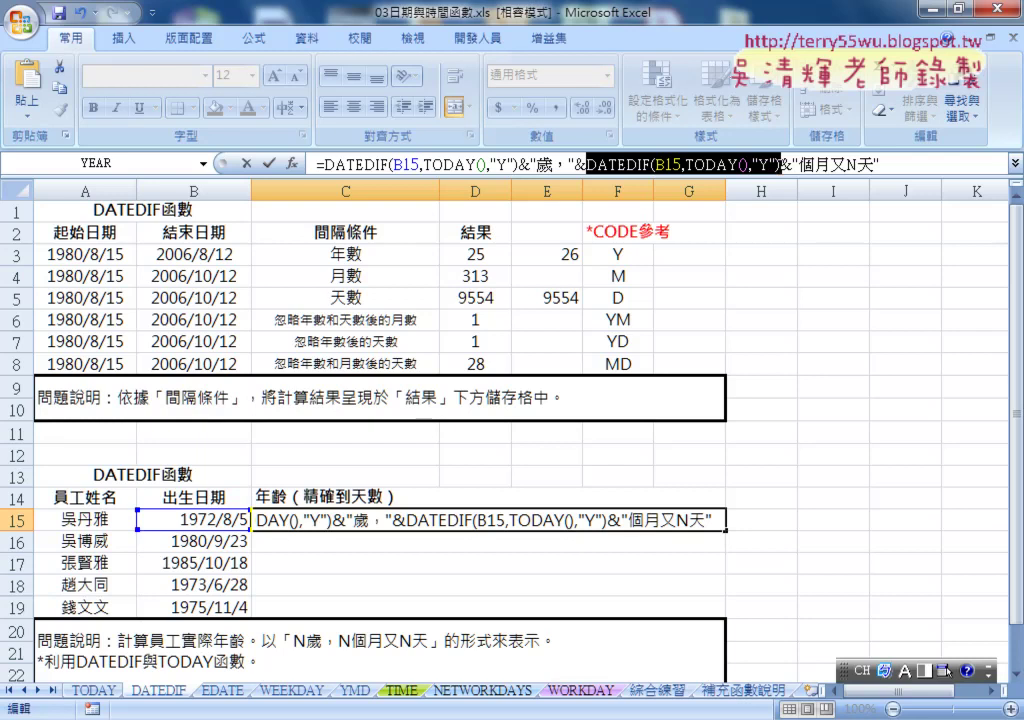
click(770, 163)
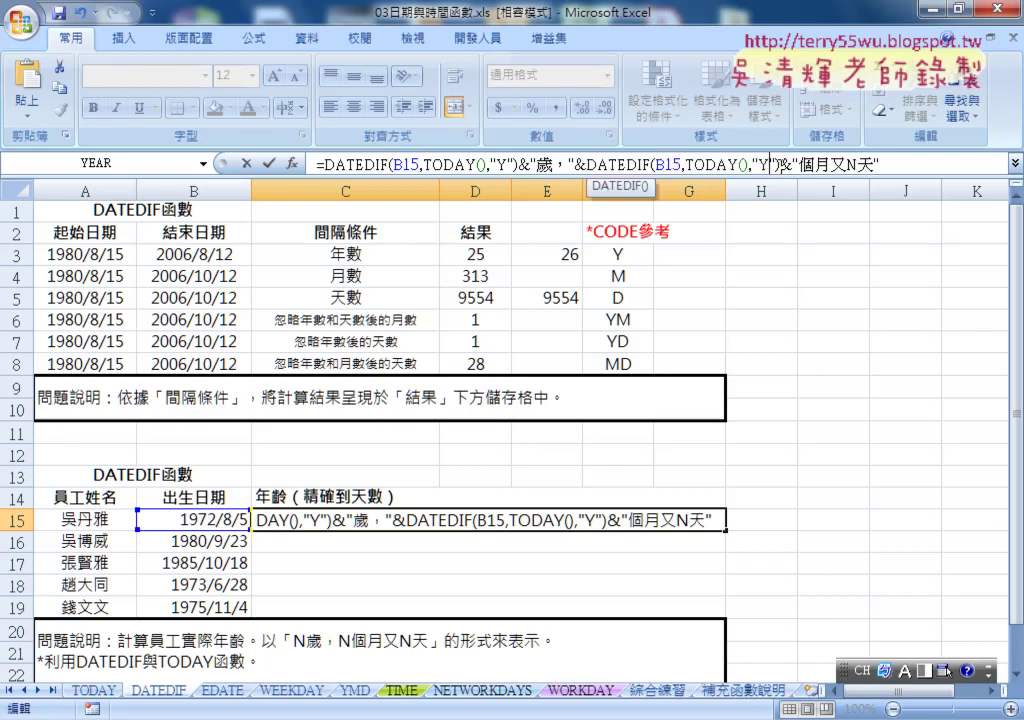
text(M)
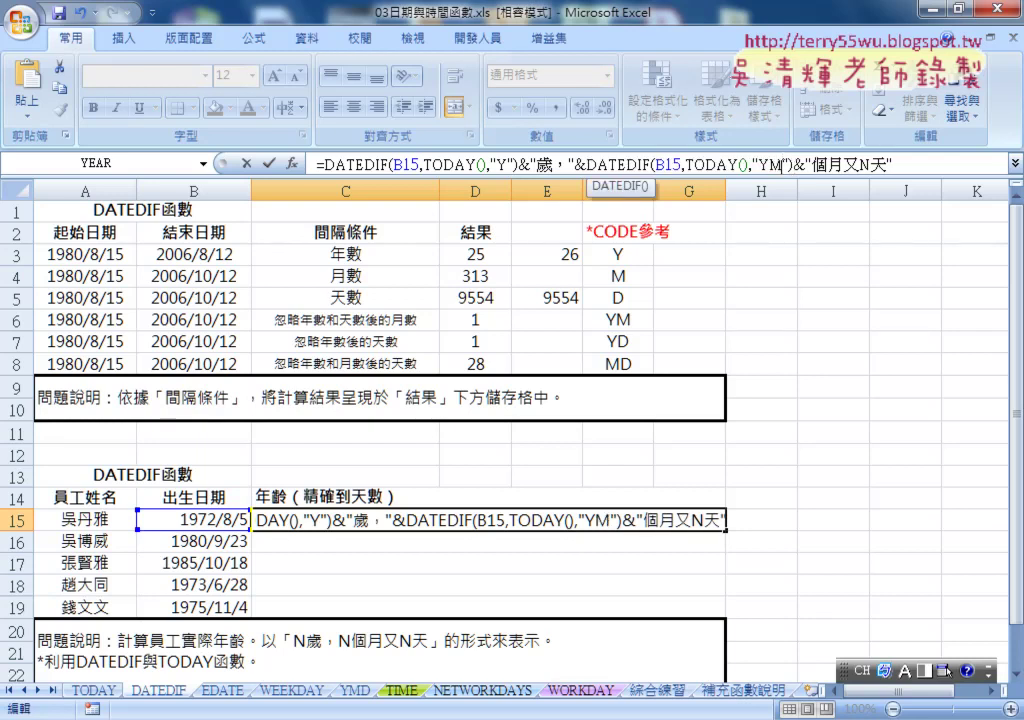
click(270, 165)
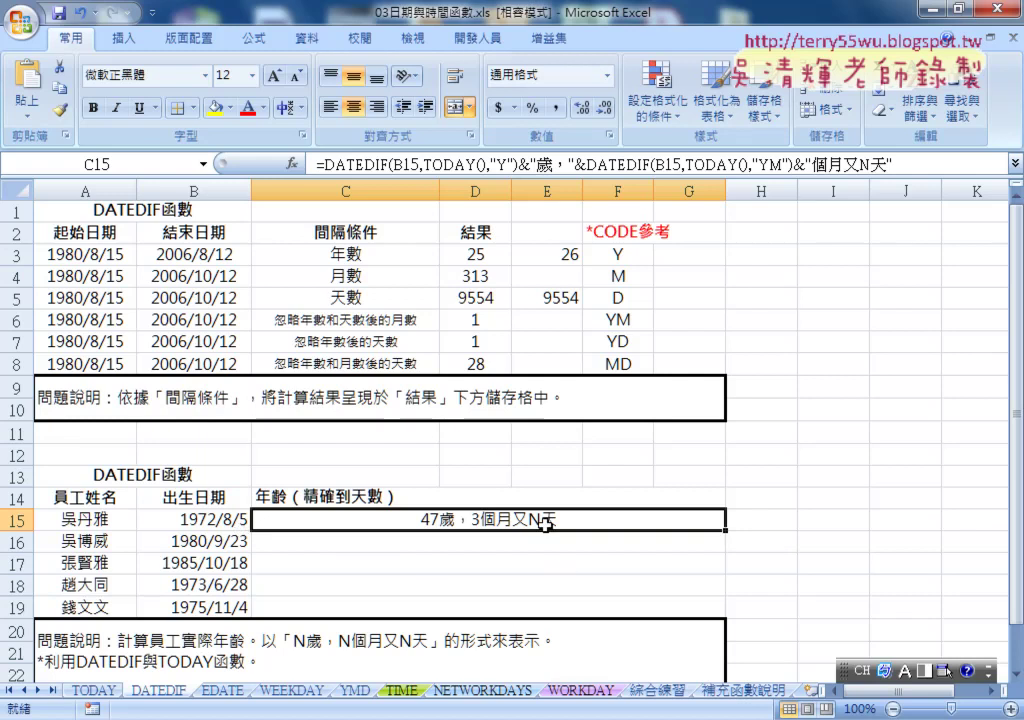
Replace the day N in C15 with a DATEDIF "MD" part, giving 47歲，3個月又0天.
click(864, 163)
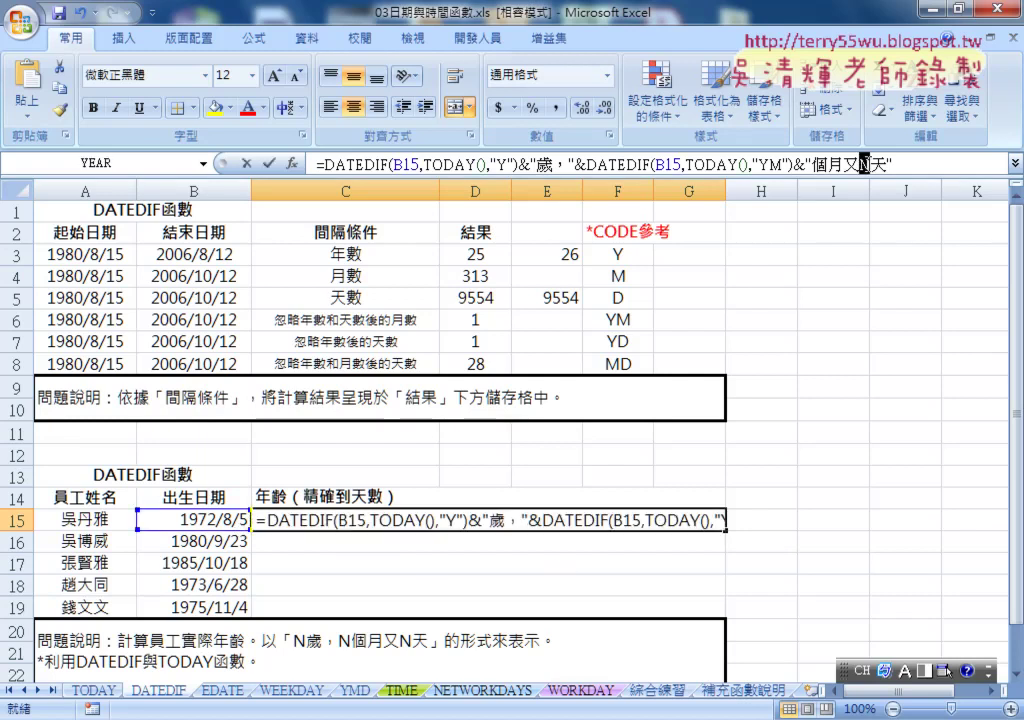
text("個月又)
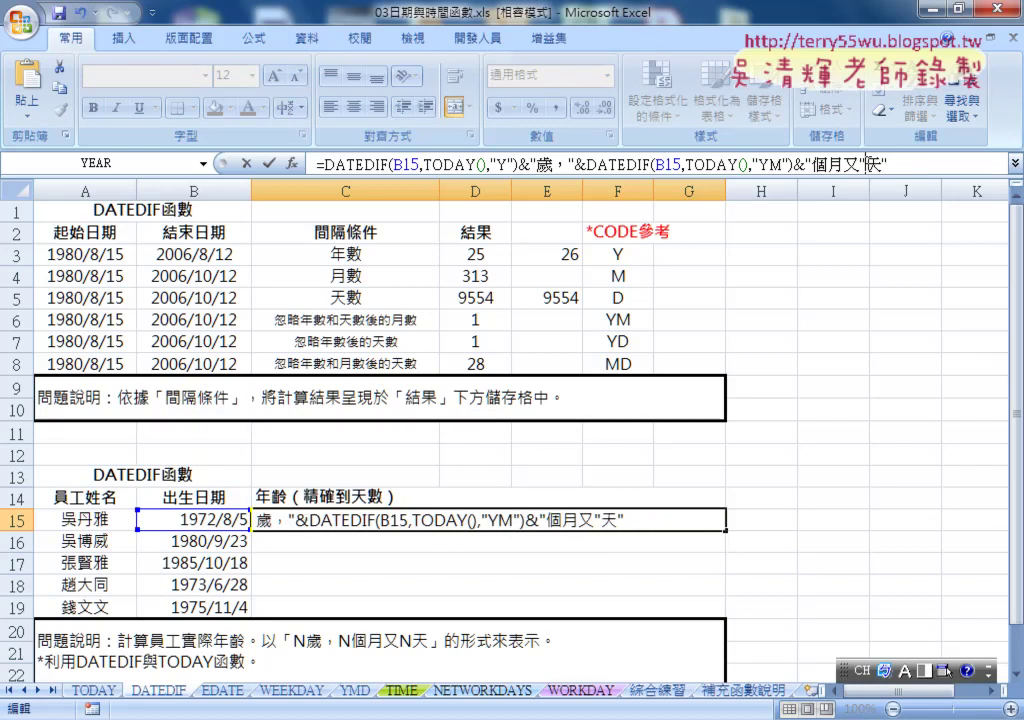
text("&)
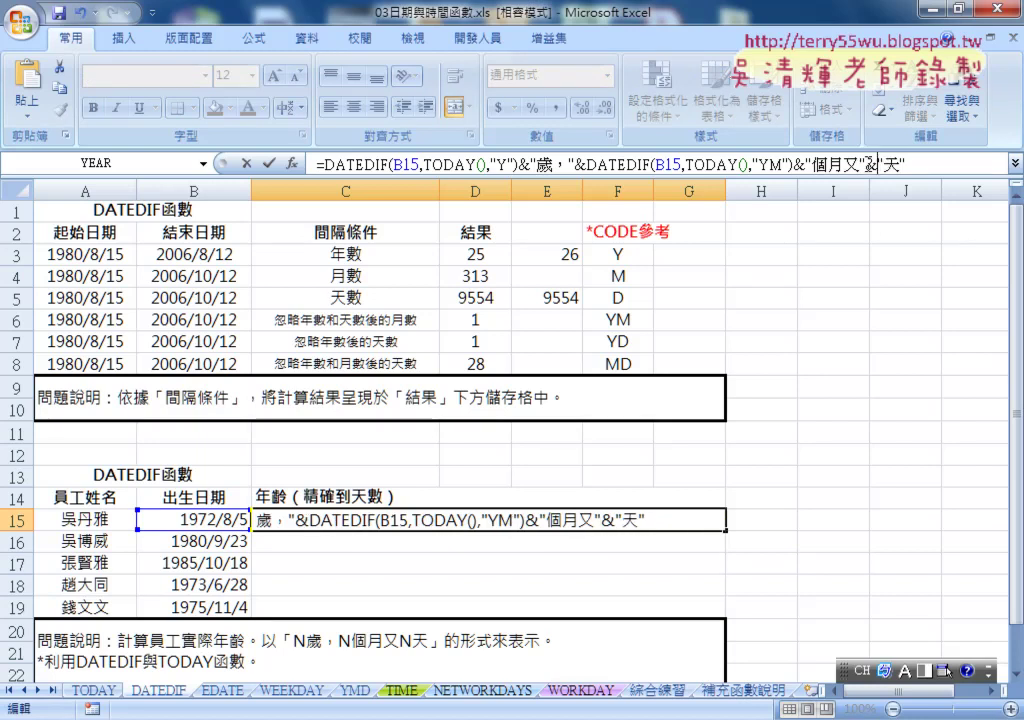
text(&)
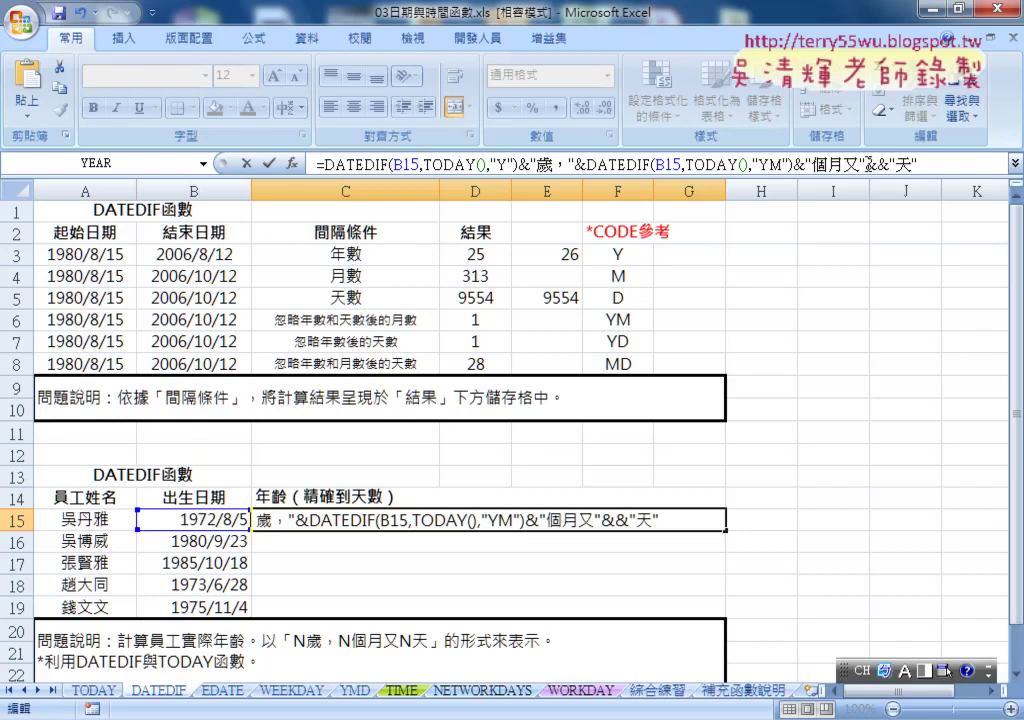
key(ctrl+v)
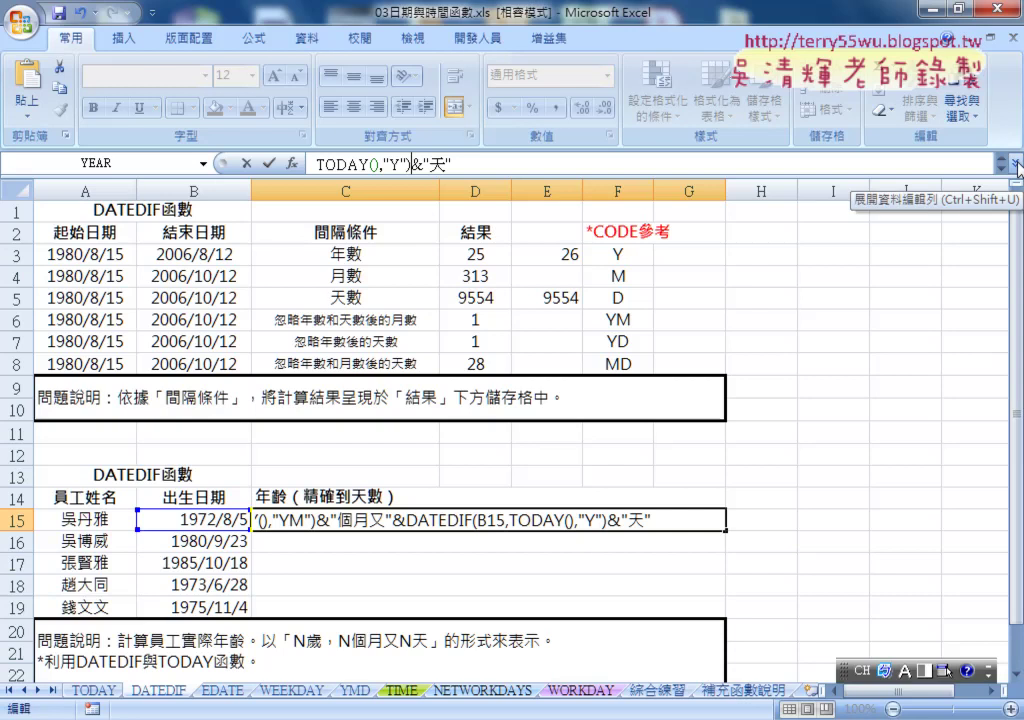
click(1016, 164)
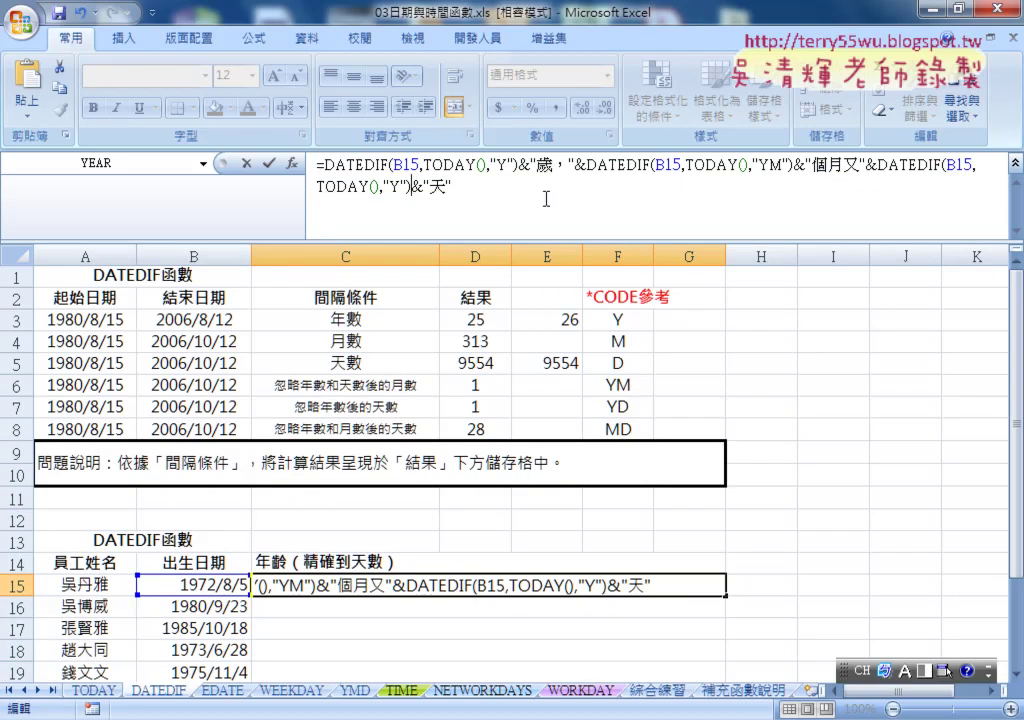
double_click(397, 186)
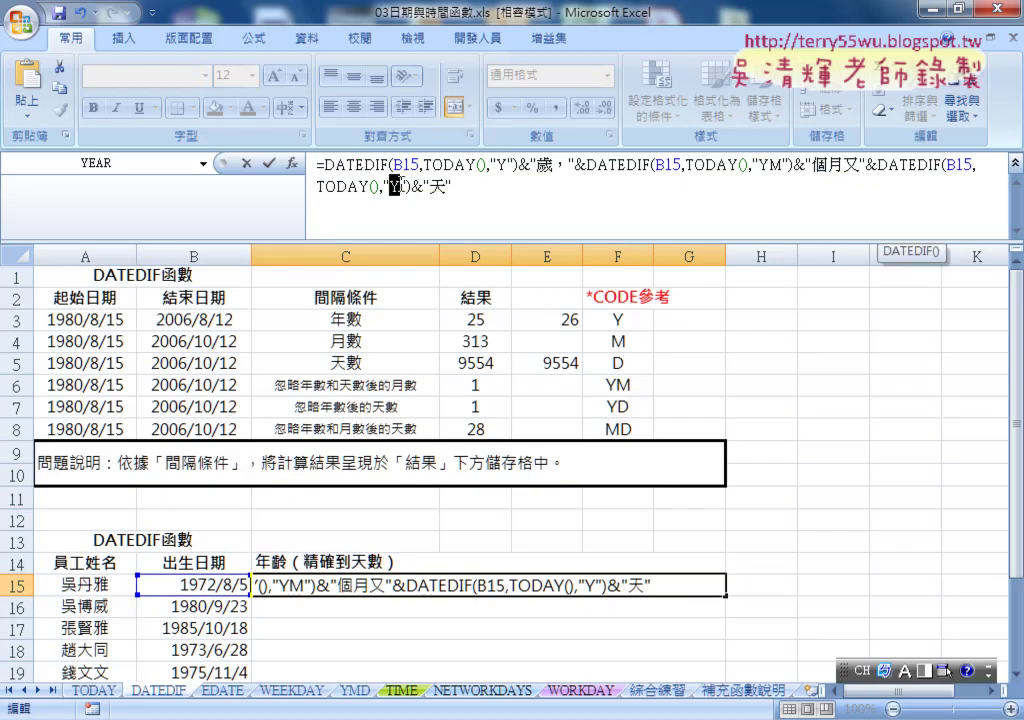
text(M)
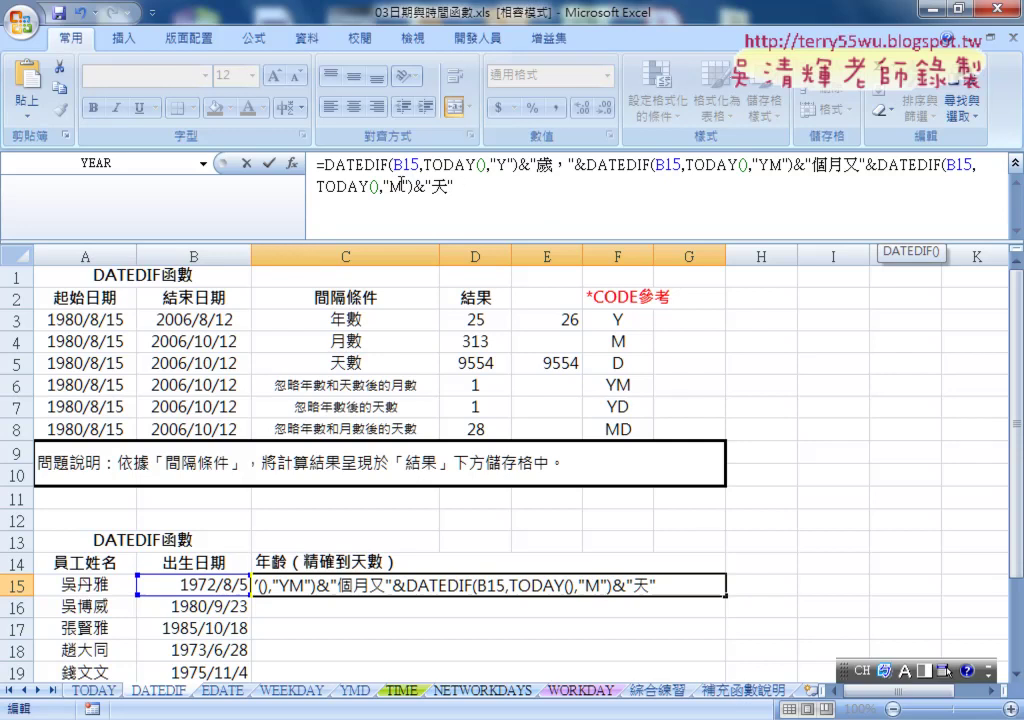
text(D)
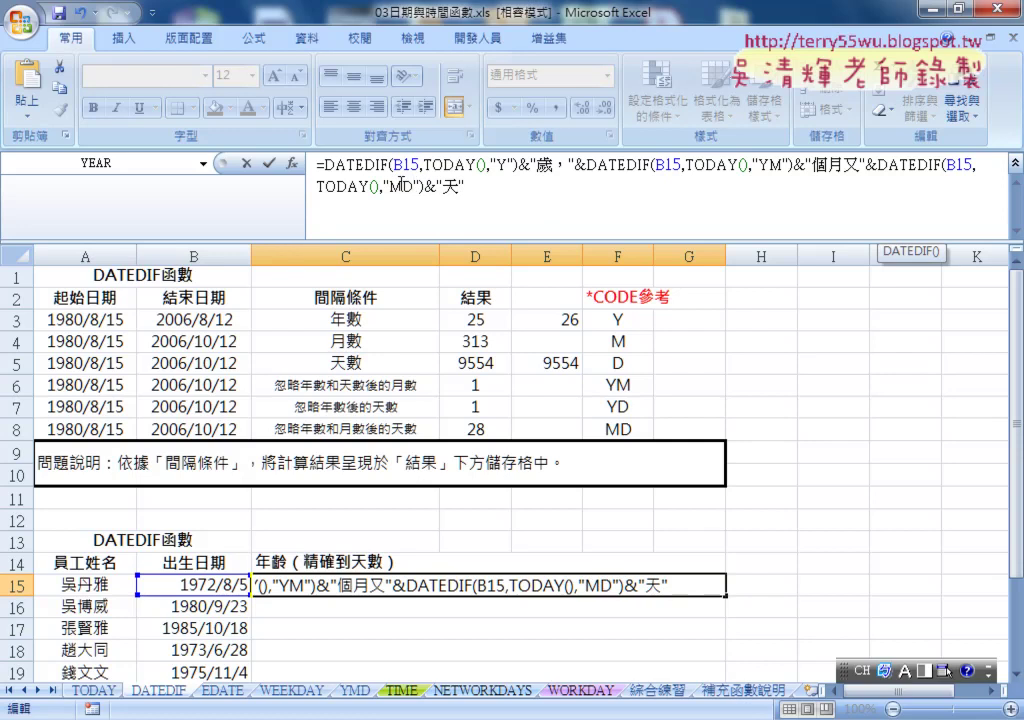
click(269, 164)
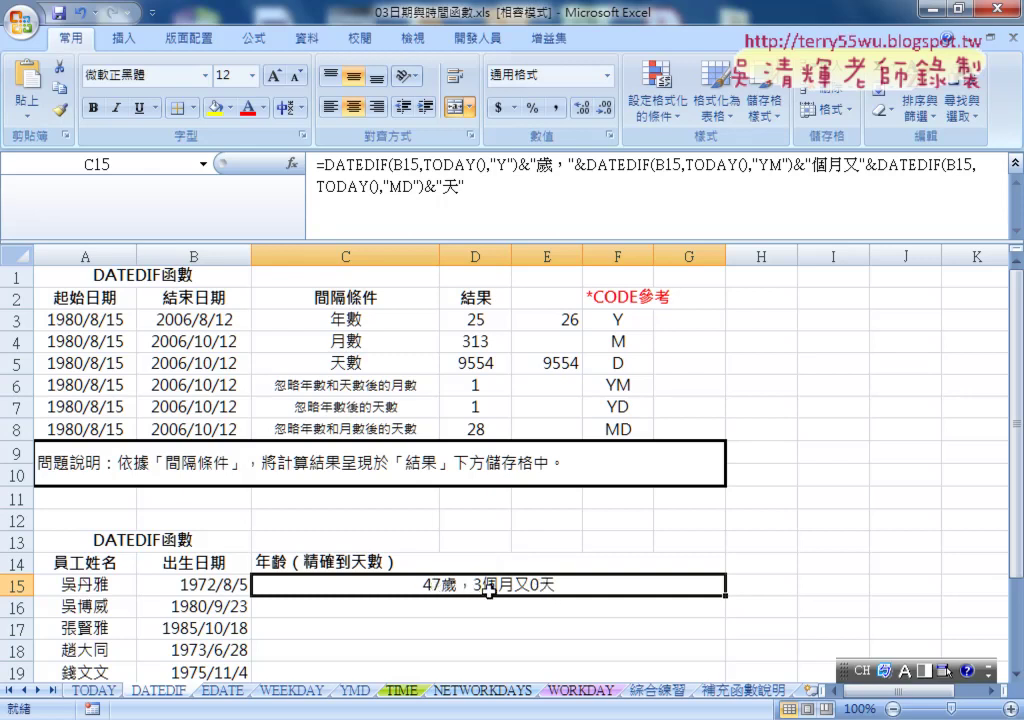
scroll(518, 577, down, 1)
scroll(518, 577, down, 1)
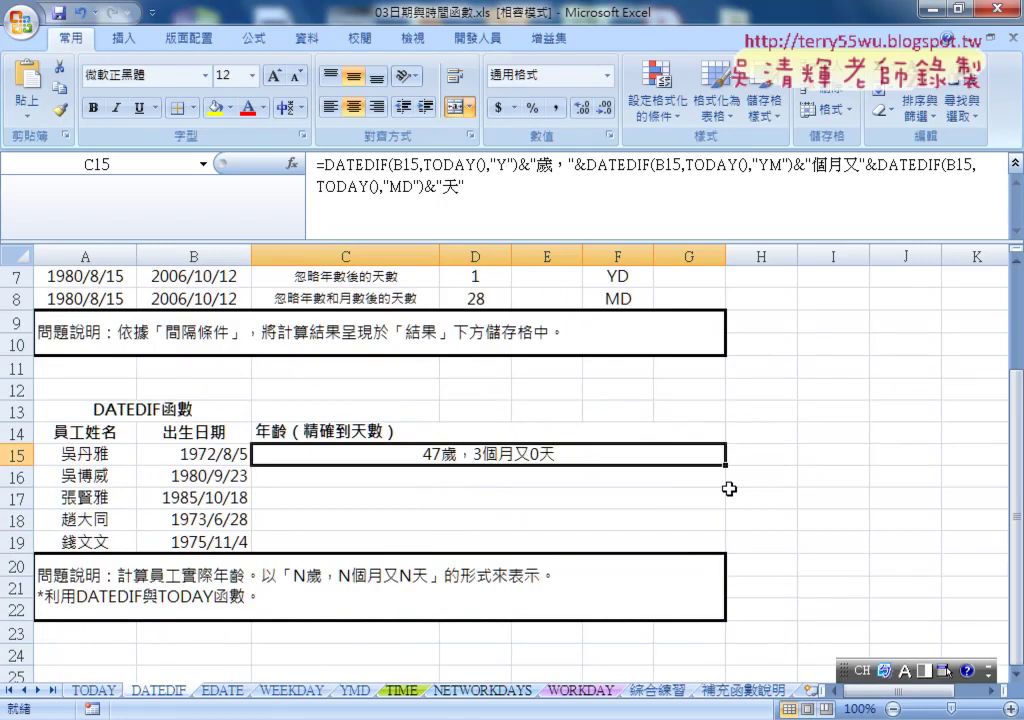
drag(725, 464, 717, 546)
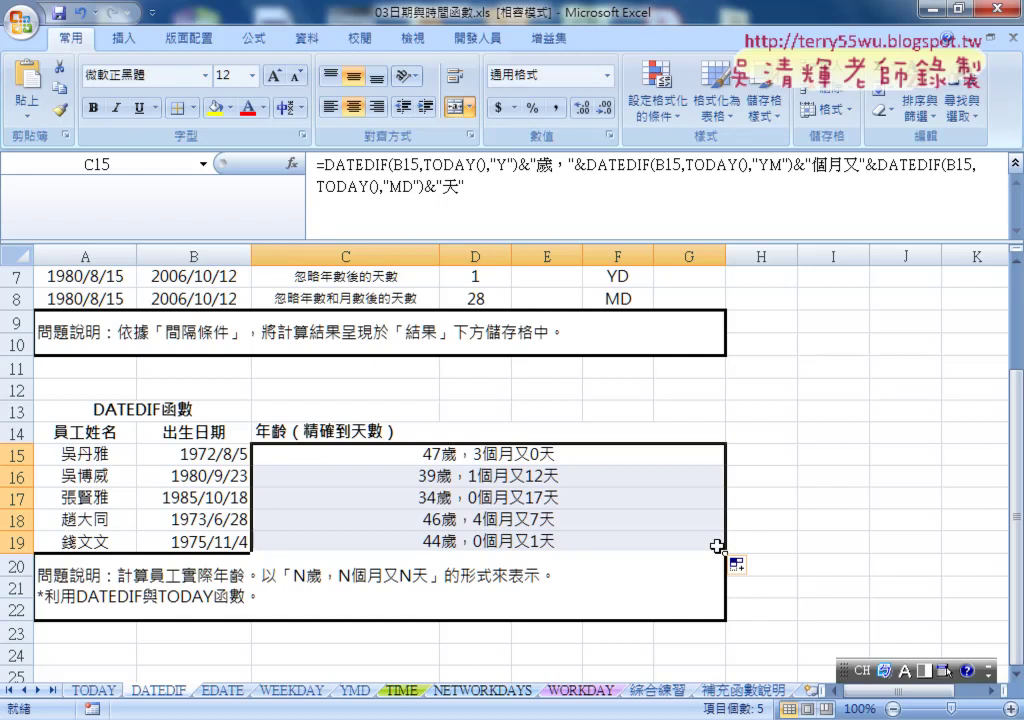
double_click(497, 163)
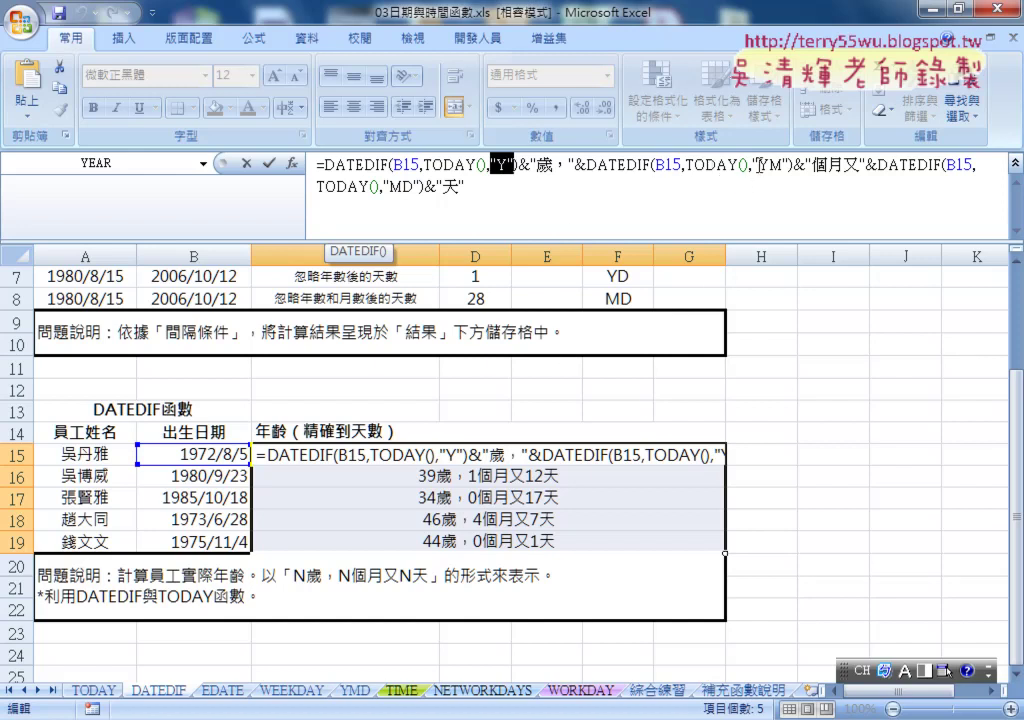
double_click(770, 164)
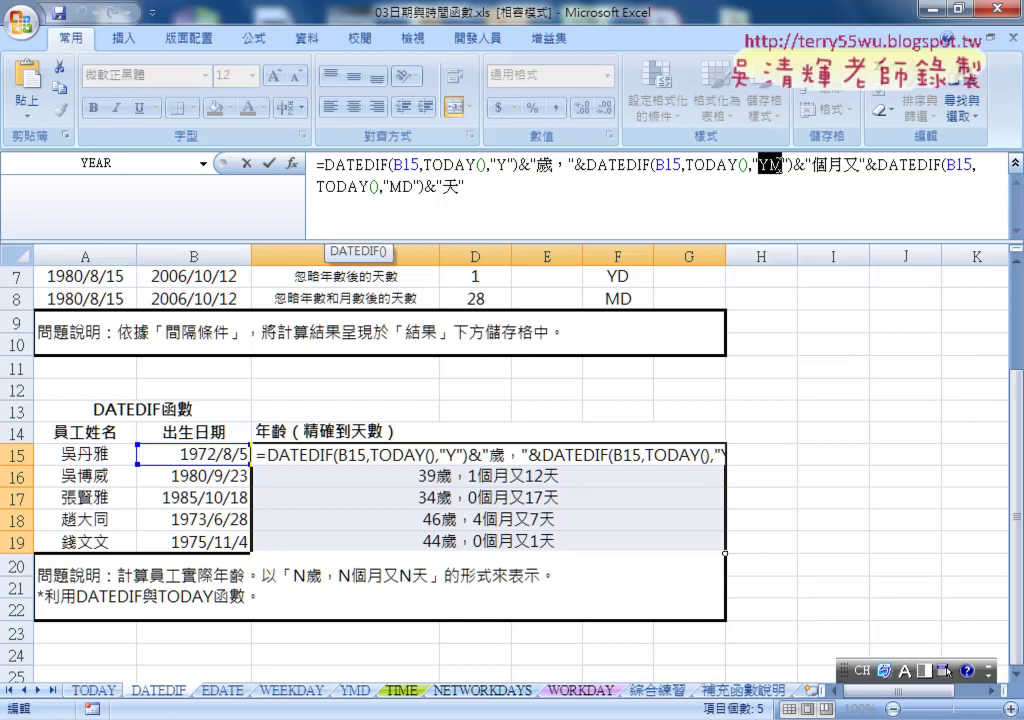
double_click(408, 187)
click(266, 163)
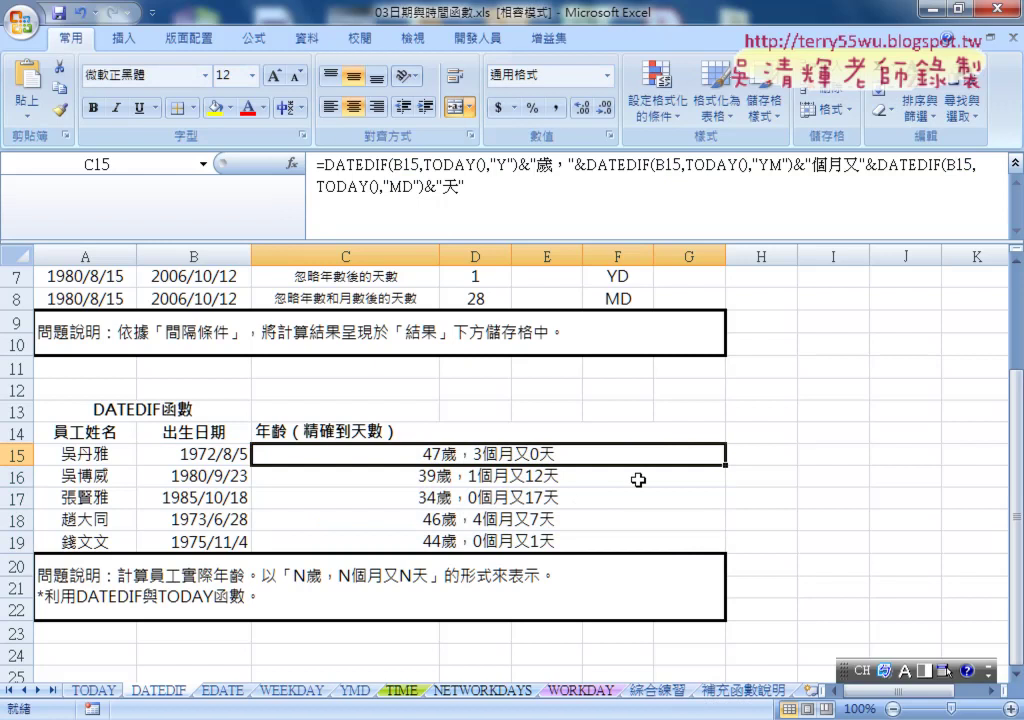
Label H14 'VBA' and widen column H to 25.50.
click(763, 436)
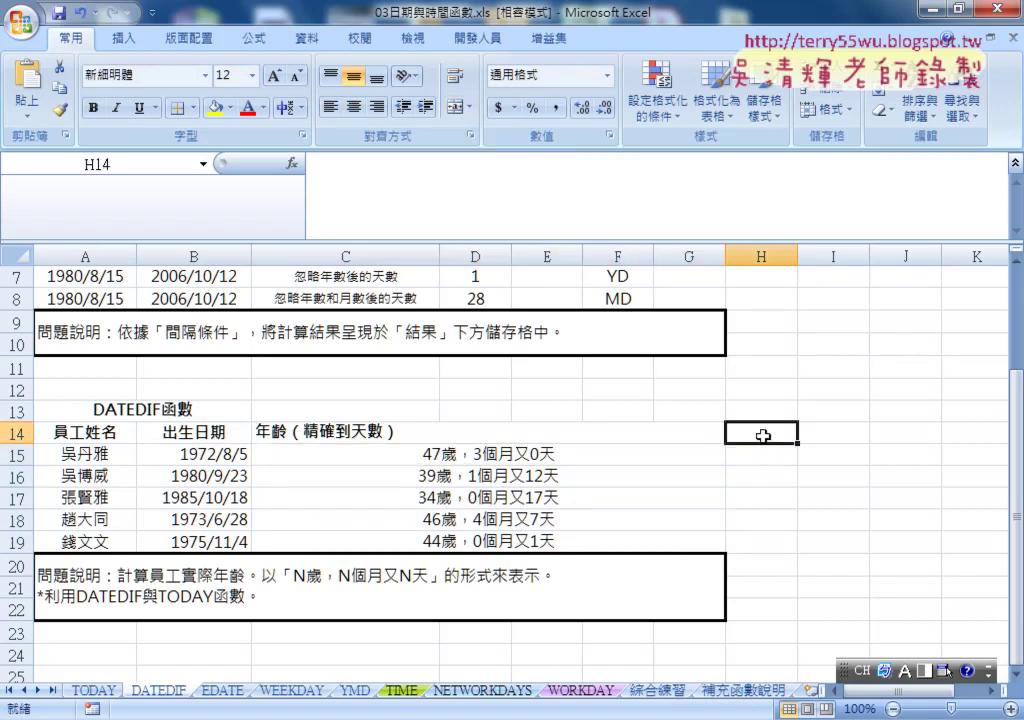
text(V)
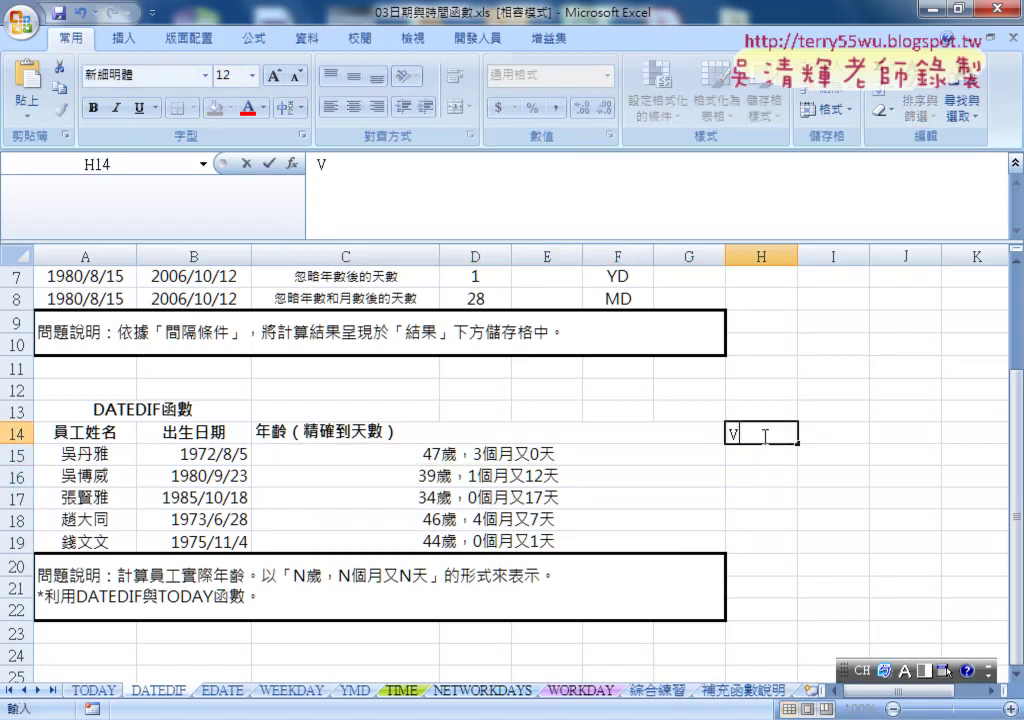
text(B)
text(A)
click(788, 257)
drag(795, 259, 929, 259)
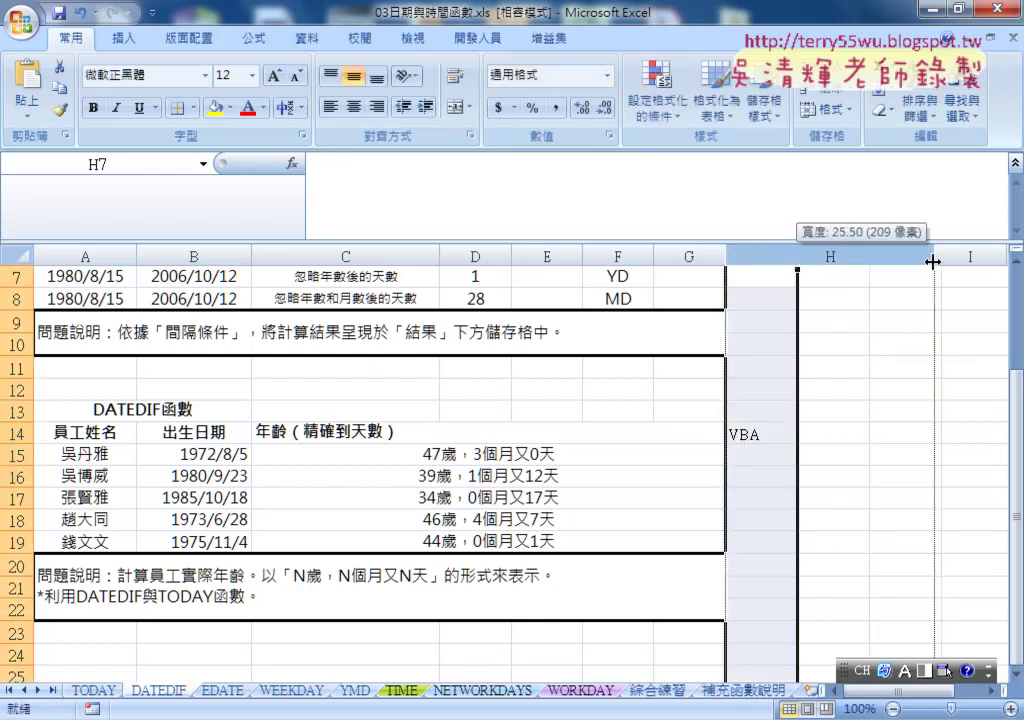
Move between H15 and C15 to review the age formula.
click(845, 456)
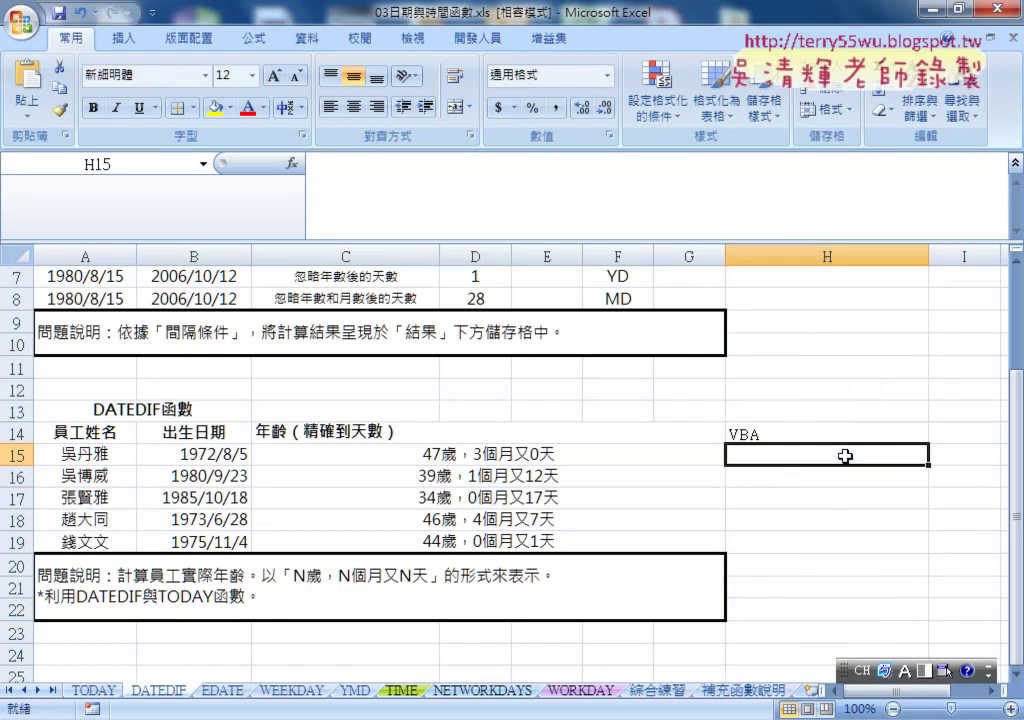
click(553, 456)
click(810, 462)
drag(895, 692, 937, 684)
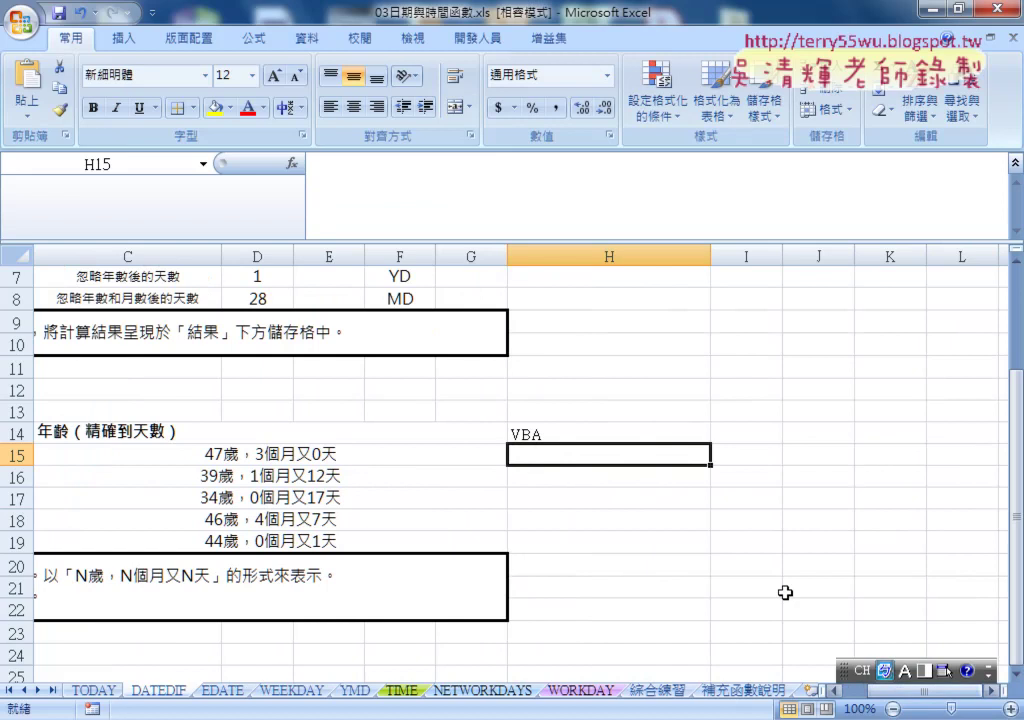
click(441, 455)
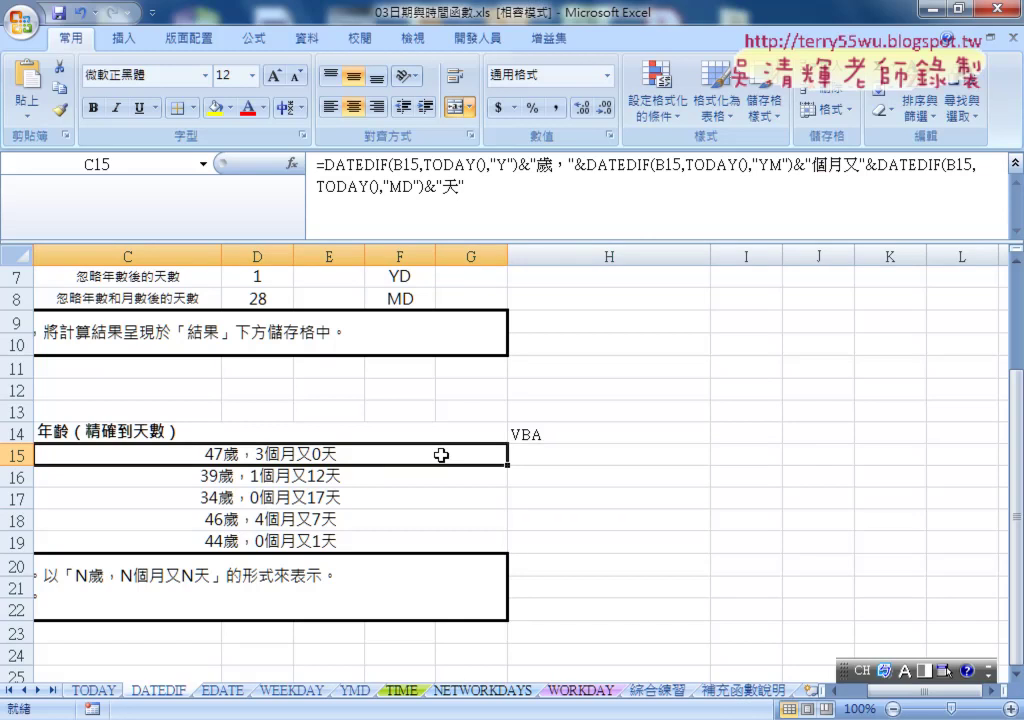
Review C15's DATEDIF formula without changing it and display the 開發人員 (Developer) tab.
click(545, 455)
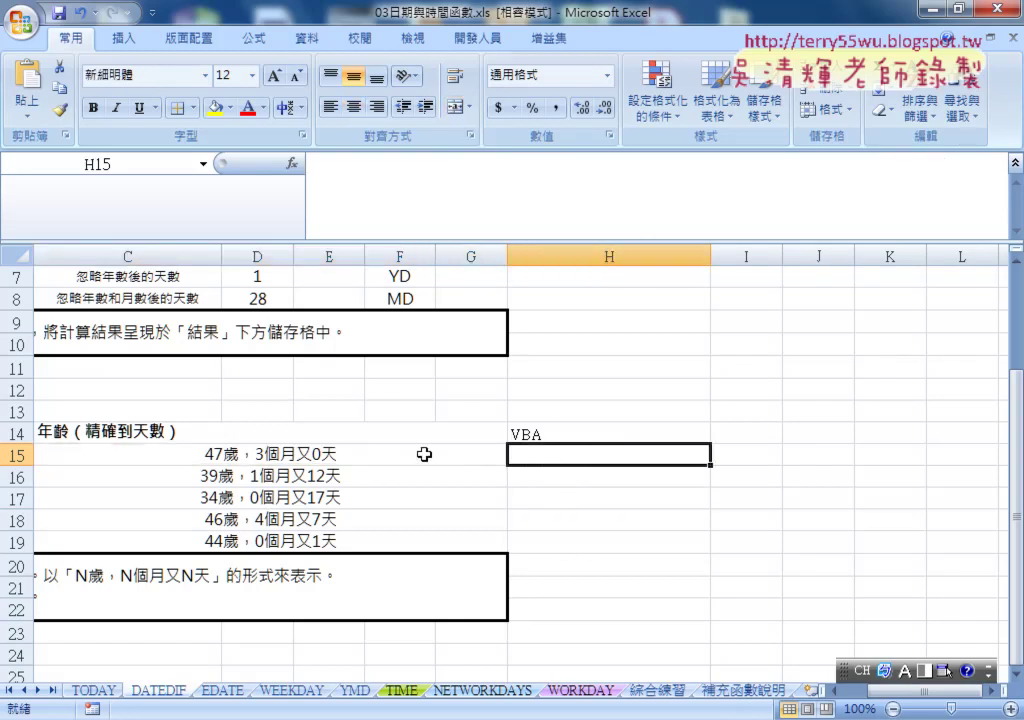
click(455, 455)
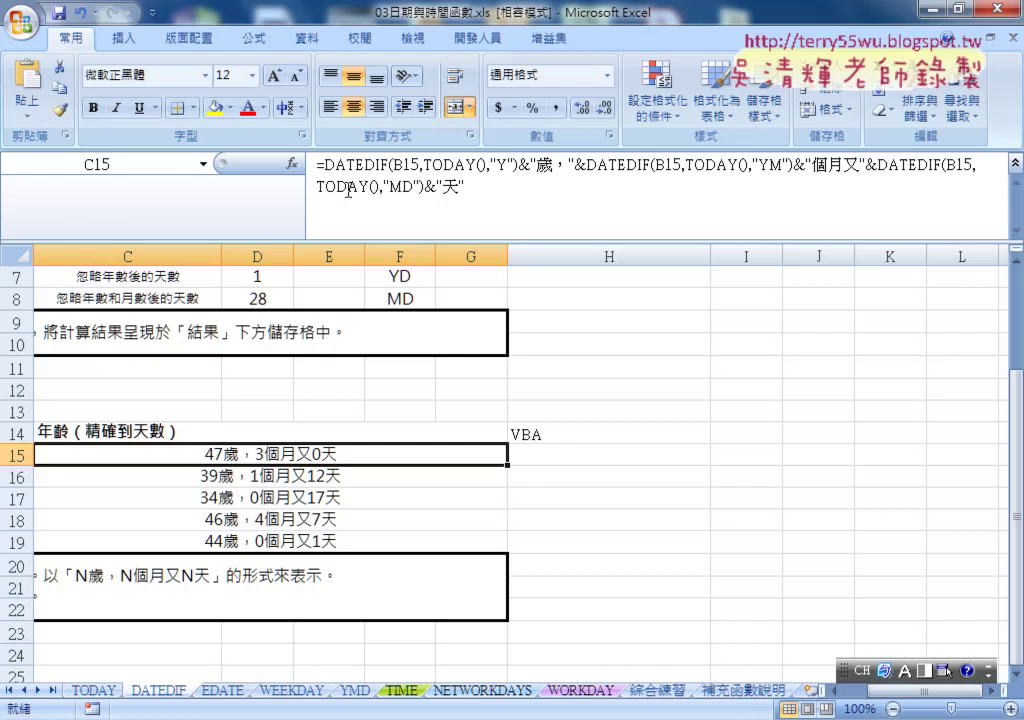
drag(325, 165, 389, 165)
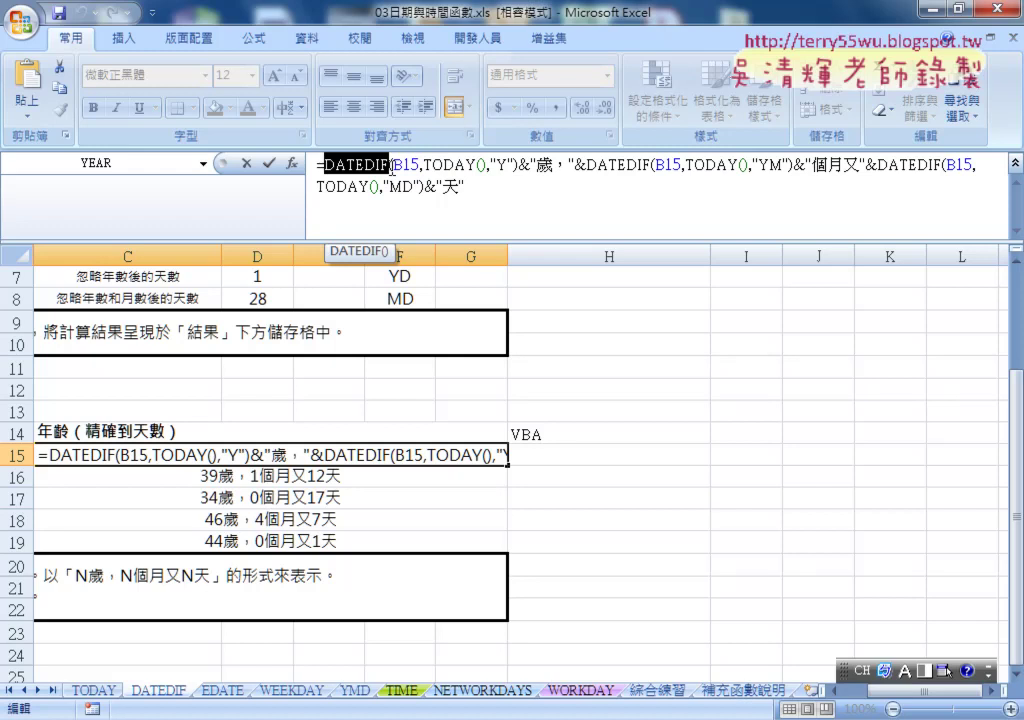
click(268, 162)
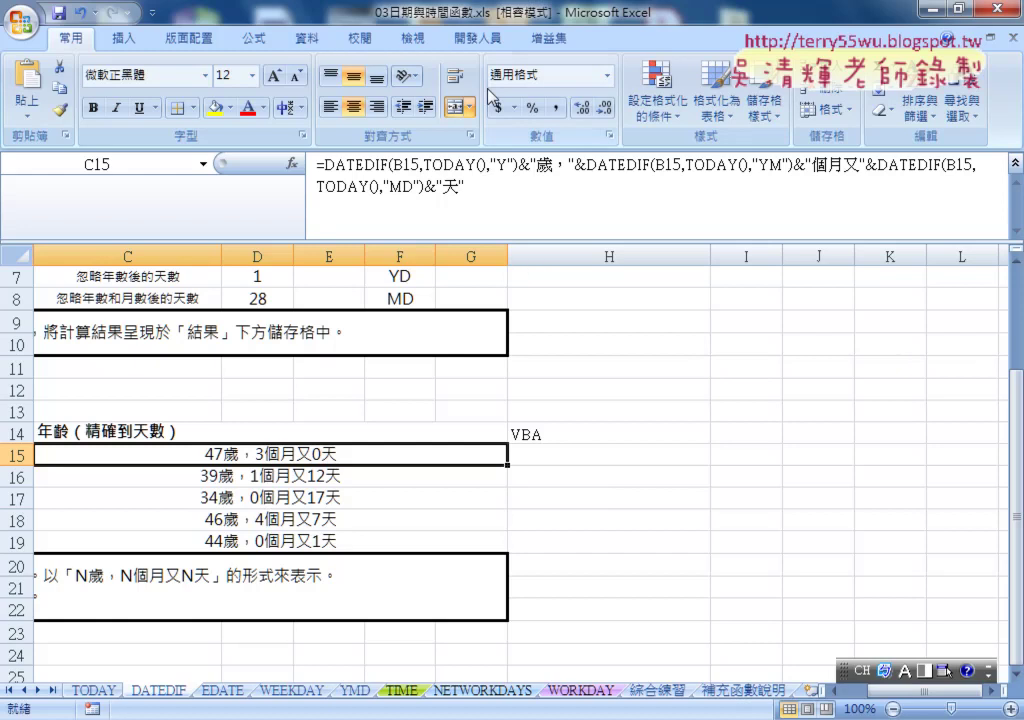
click(480, 40)
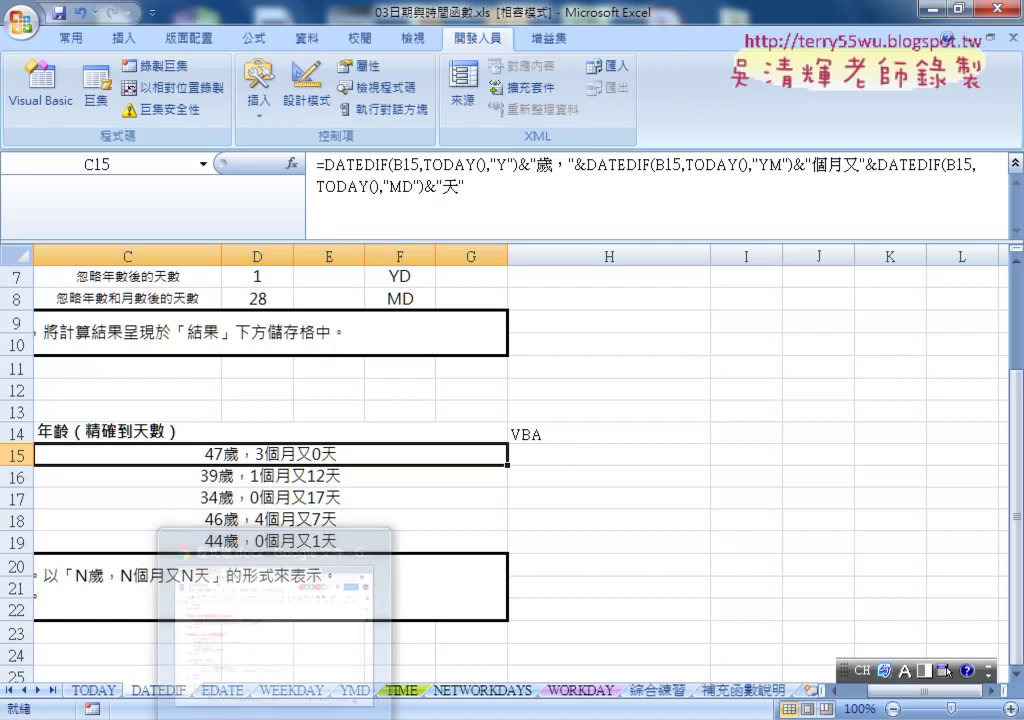
Select the 年齡 and 年齡清除 VBA subs in the Google Docs 程式碼.docx notes and return to Excel.
click(293, 589)
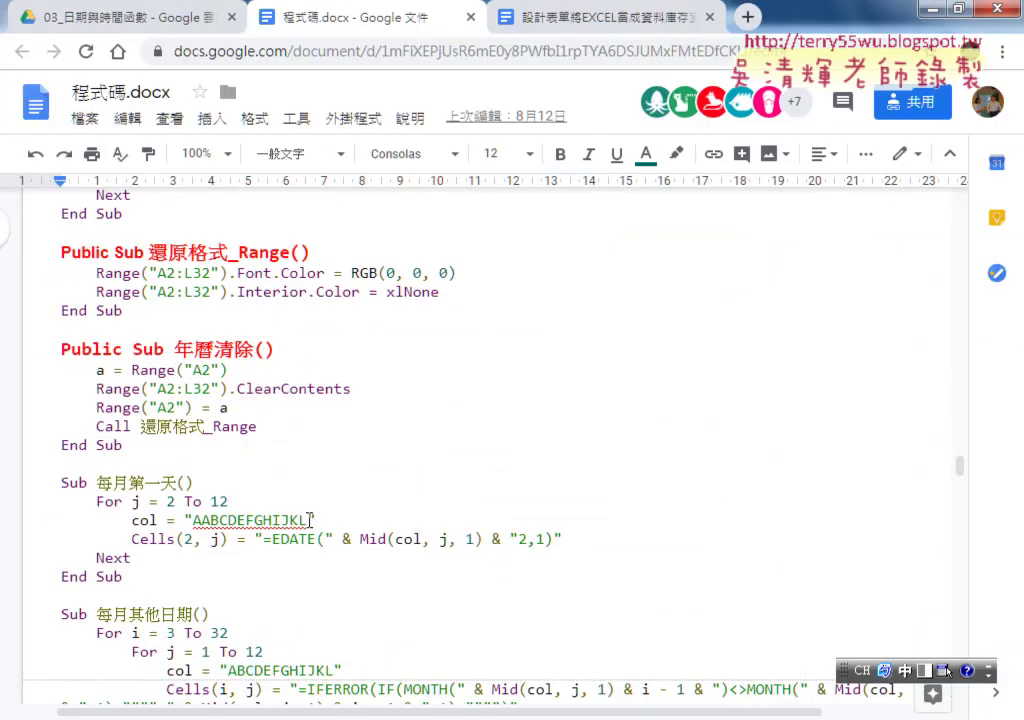
scroll(310, 519, up, 4)
scroll(310, 519, up, 6)
scroll(310, 519, up, 3)
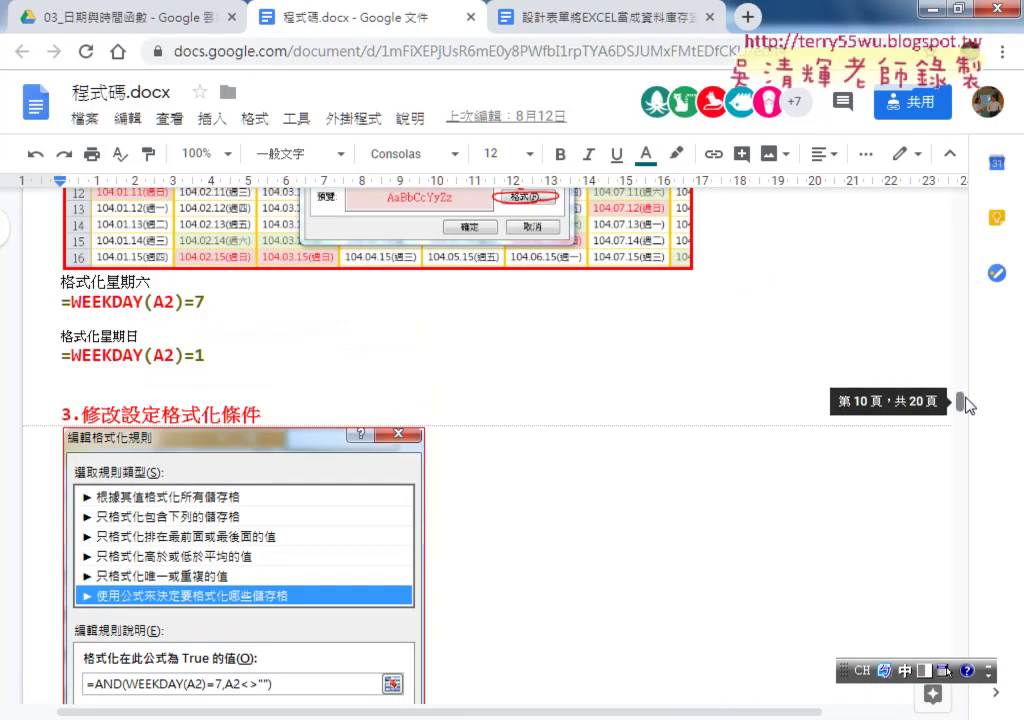
mouse_move(966, 404)
mouse_down()
mouse_move(977, 263)
mouse_move(980, 272)
mouse_up()
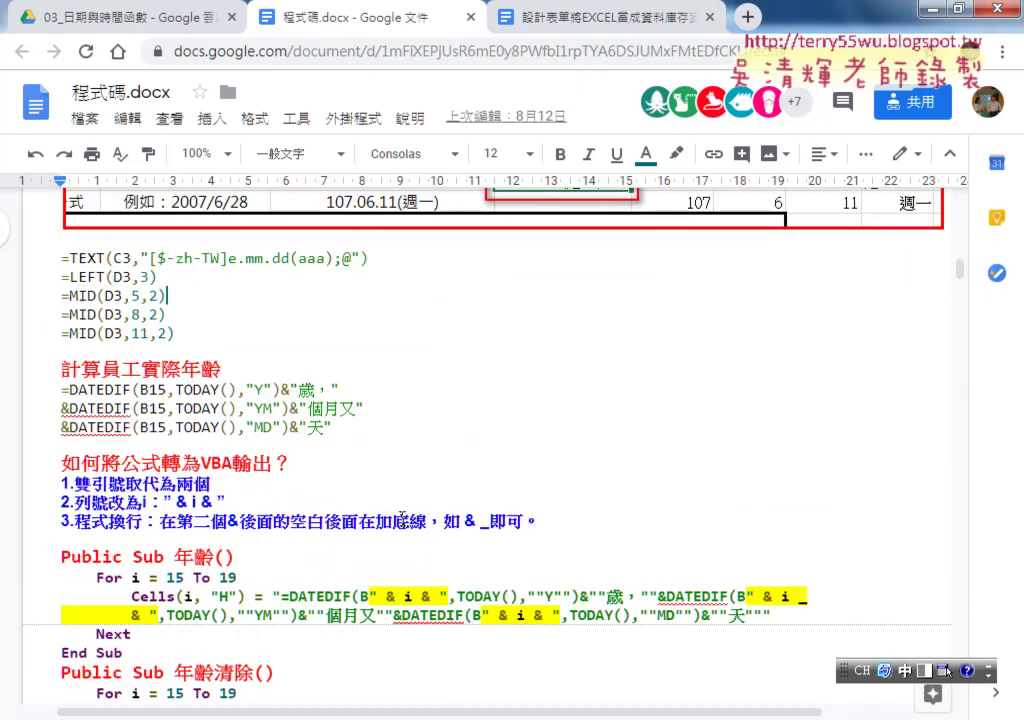
scroll(403, 516, down, 2)
scroll(245, 460, down, 1)
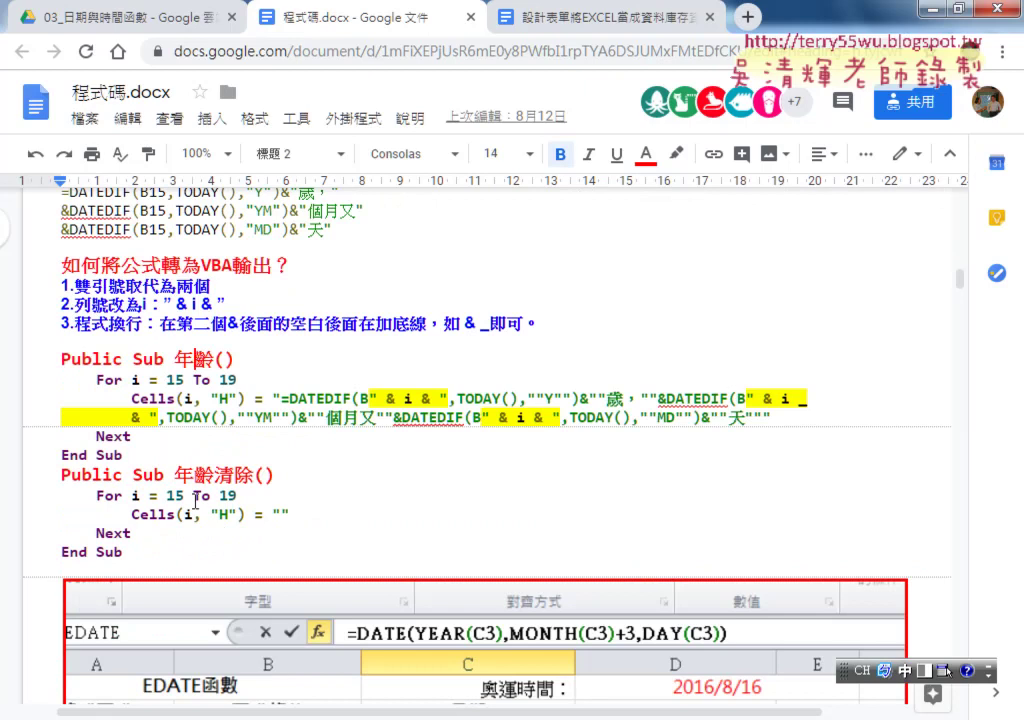
drag(125, 552, 46, 358)
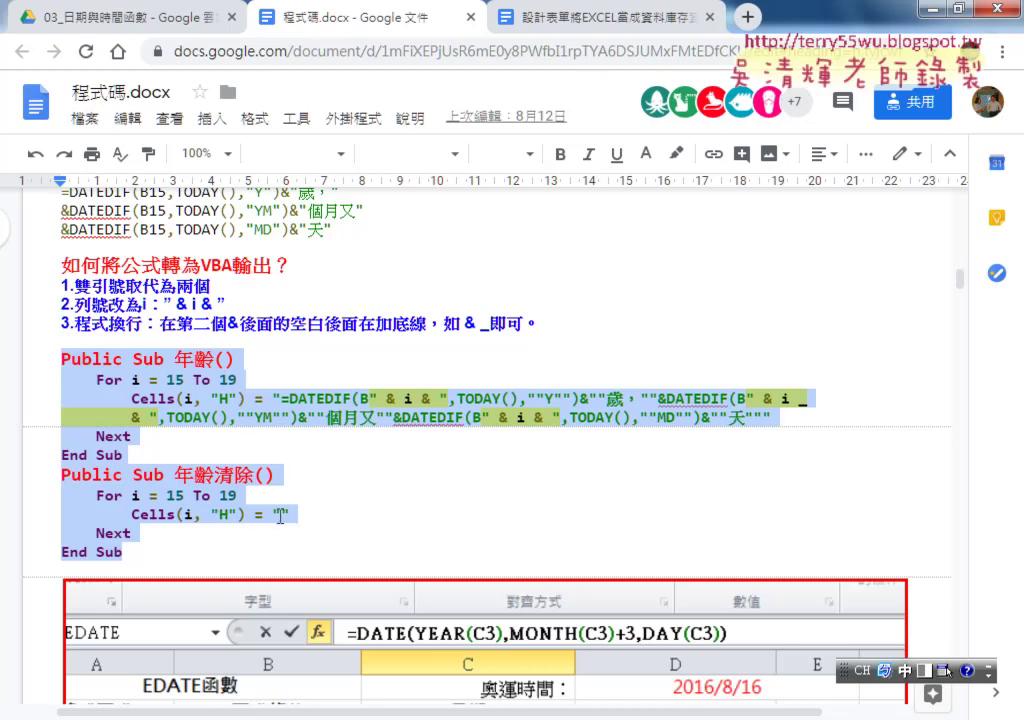
key(alt+Tab)
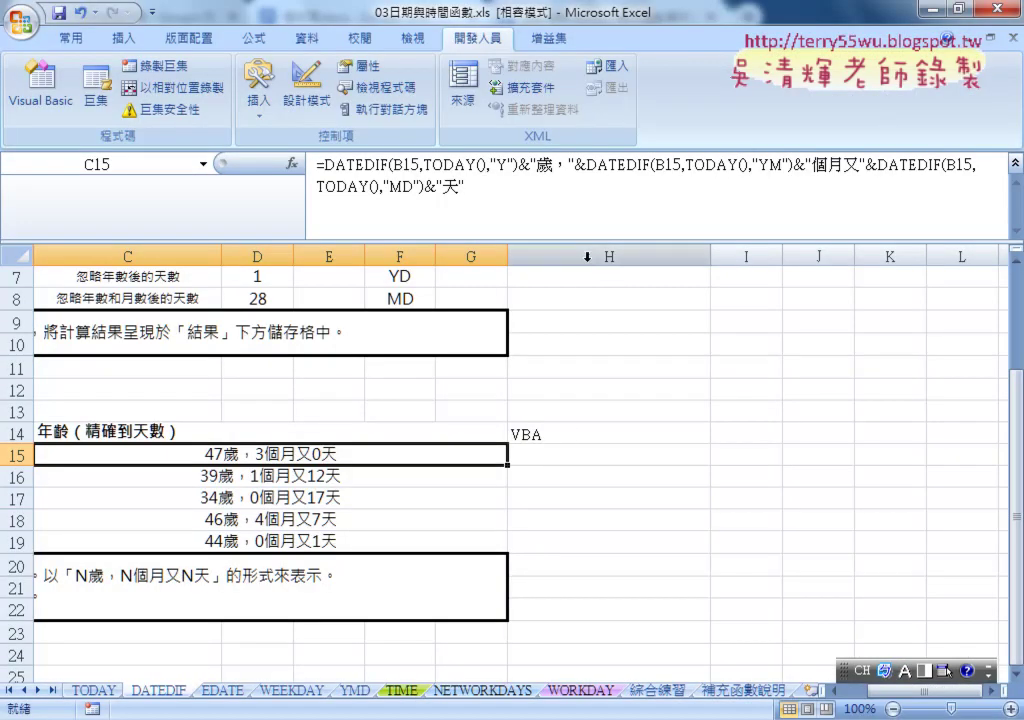
Open the Visual Basic editor and insert a new code module, Module1.
click(587, 257)
click(578, 456)
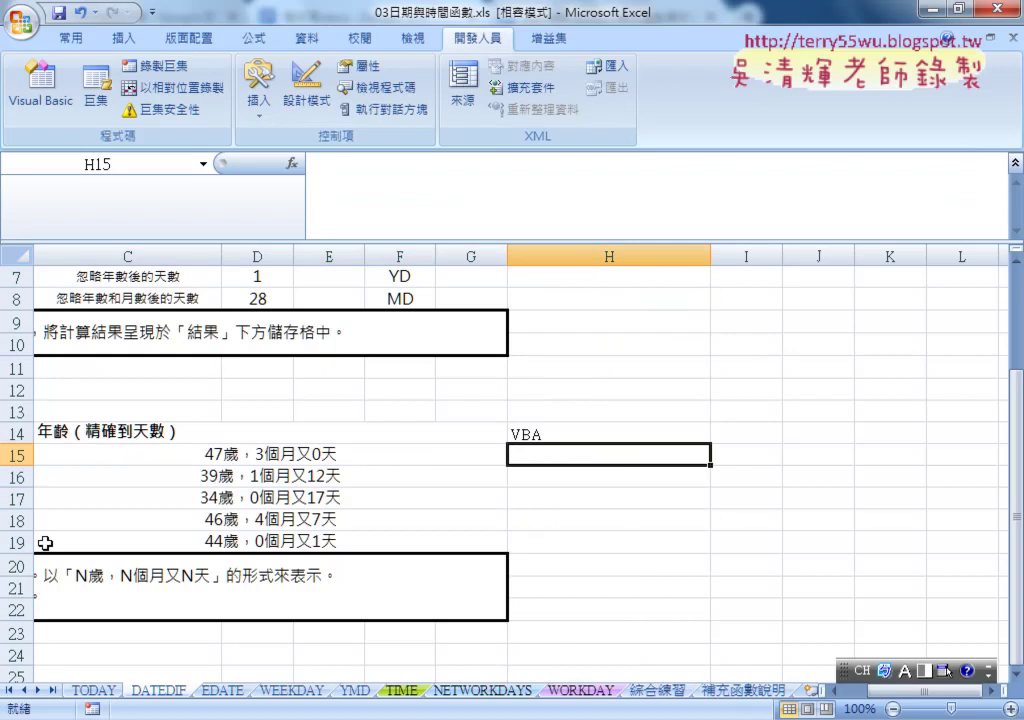
click(32, 108)
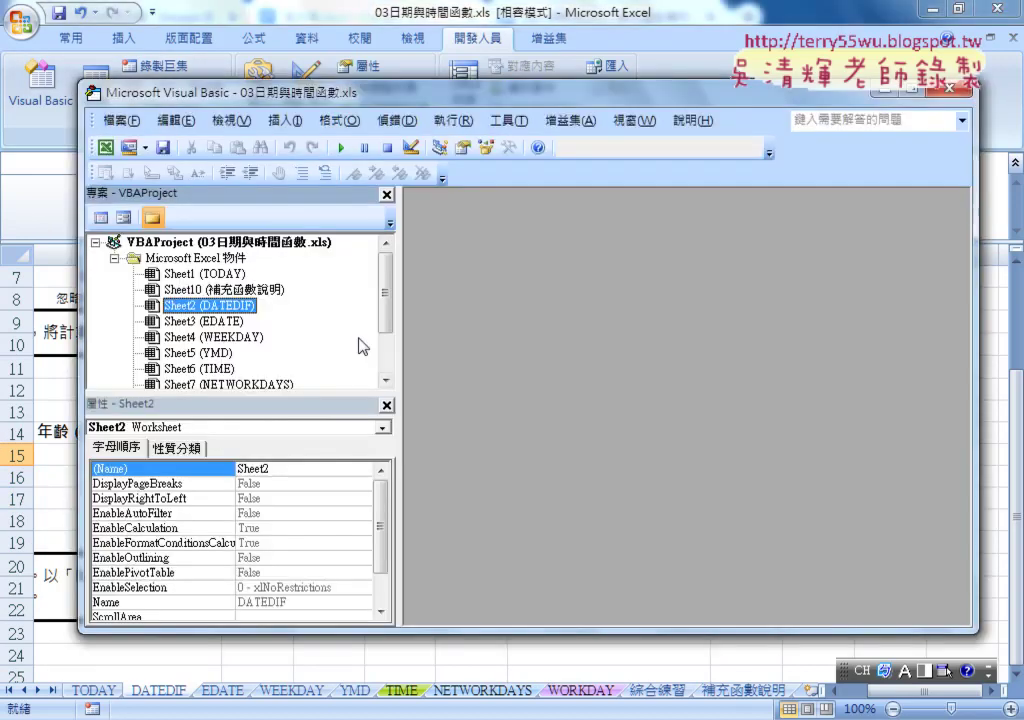
scroll(310, 290, down, 2)
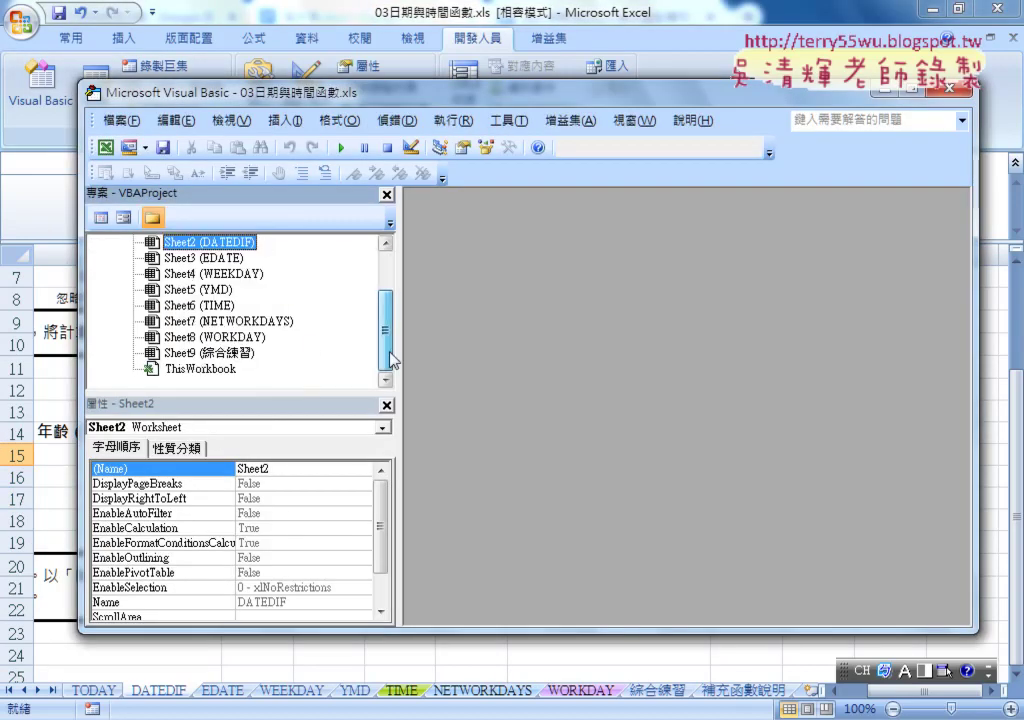
click(200, 306)
right_click(212, 338)
mouse_move(342, 428)
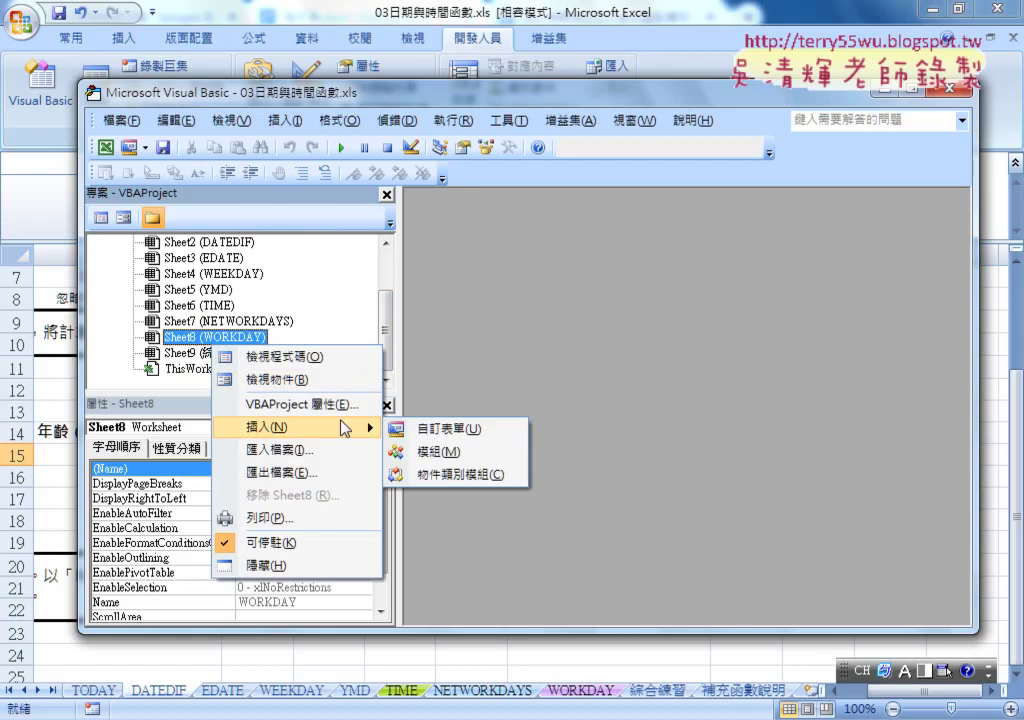
click(395, 450)
drag(398, 338, 293, 335)
Paste the 年齡 and 年齡清除 macros into Module1 and cut the DATEDIF text, leaving empty quotes.
right_click(389, 298)
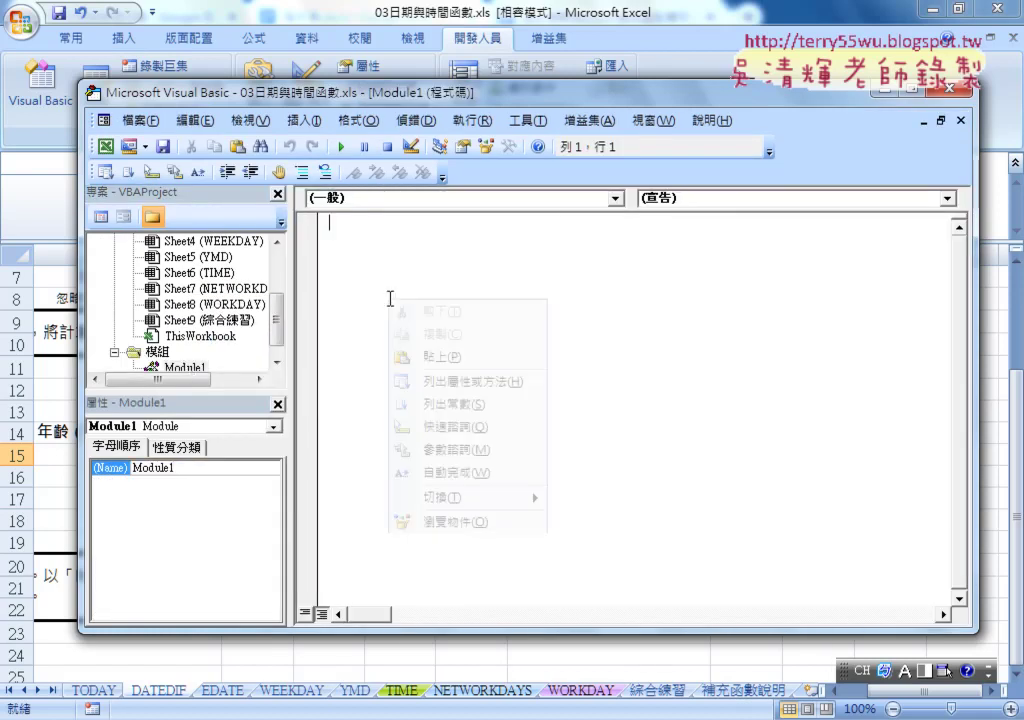
click(415, 354)
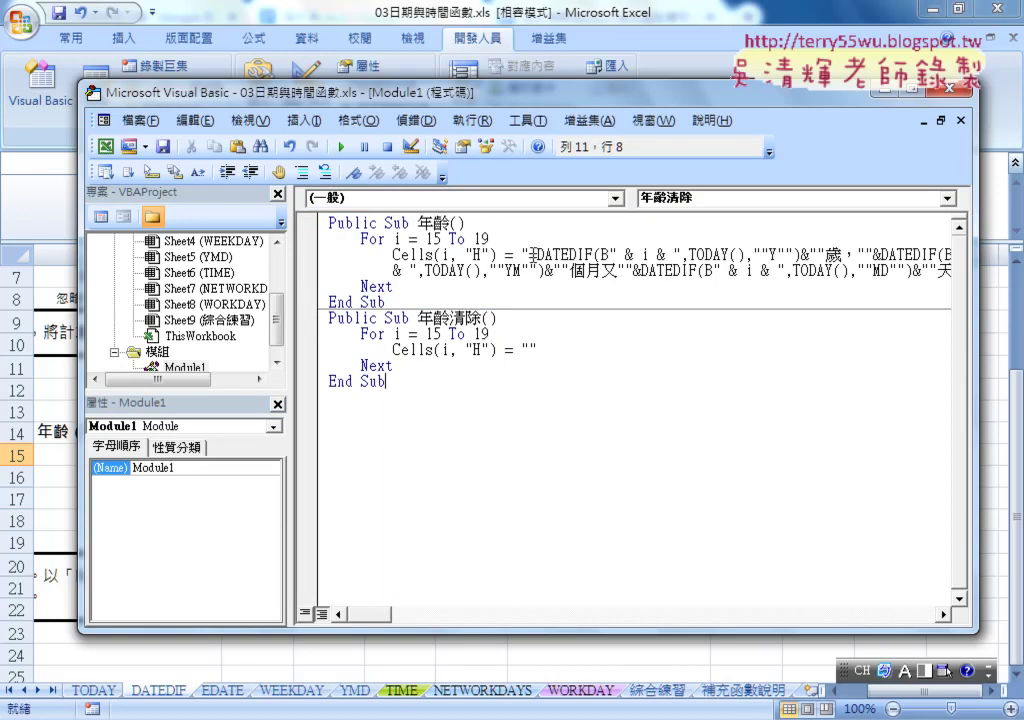
mouse_move(532, 255)
mouse_down()
mouse_move(906, 255)
mouse_move(962, 273)
mouse_move(820, 271)
mouse_up()
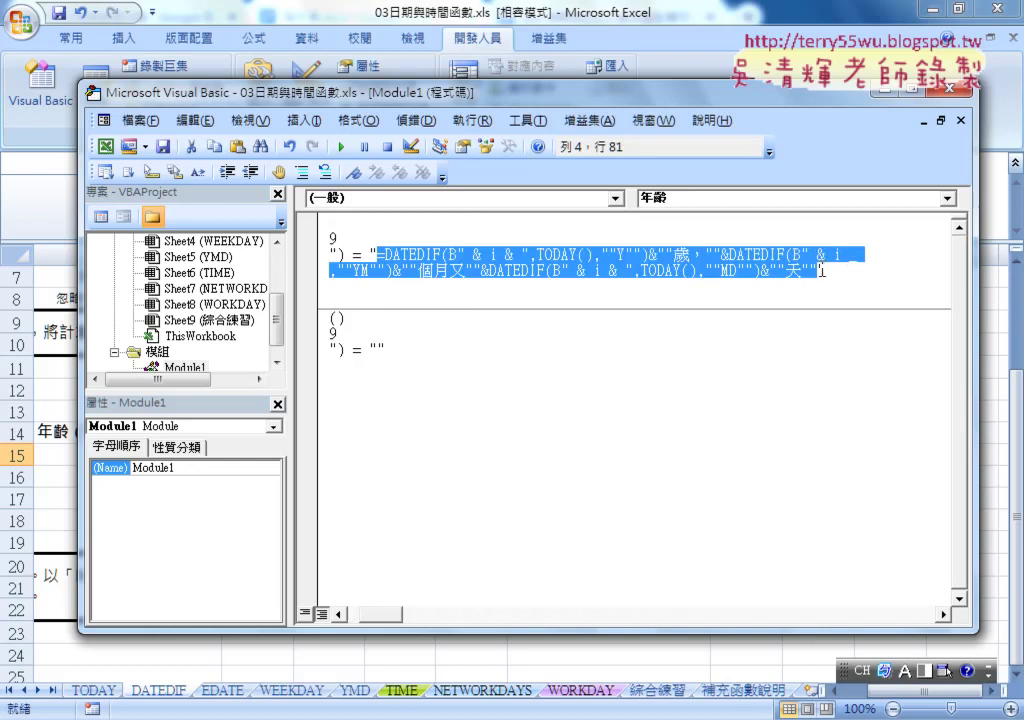
key(ctrl+x)
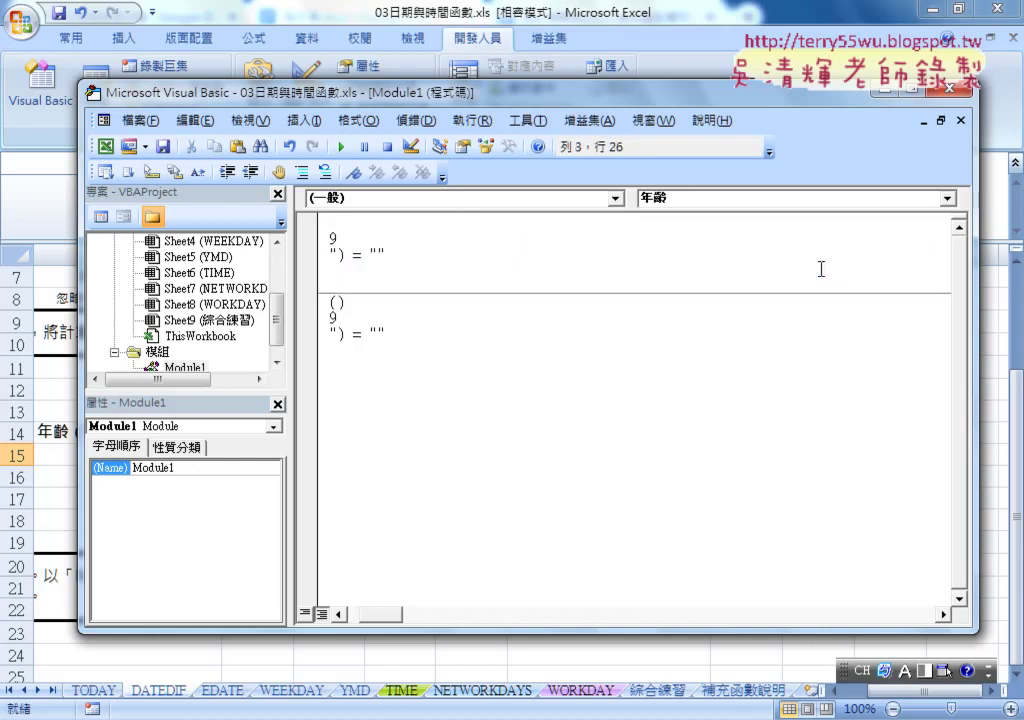
drag(384, 612, 366, 614)
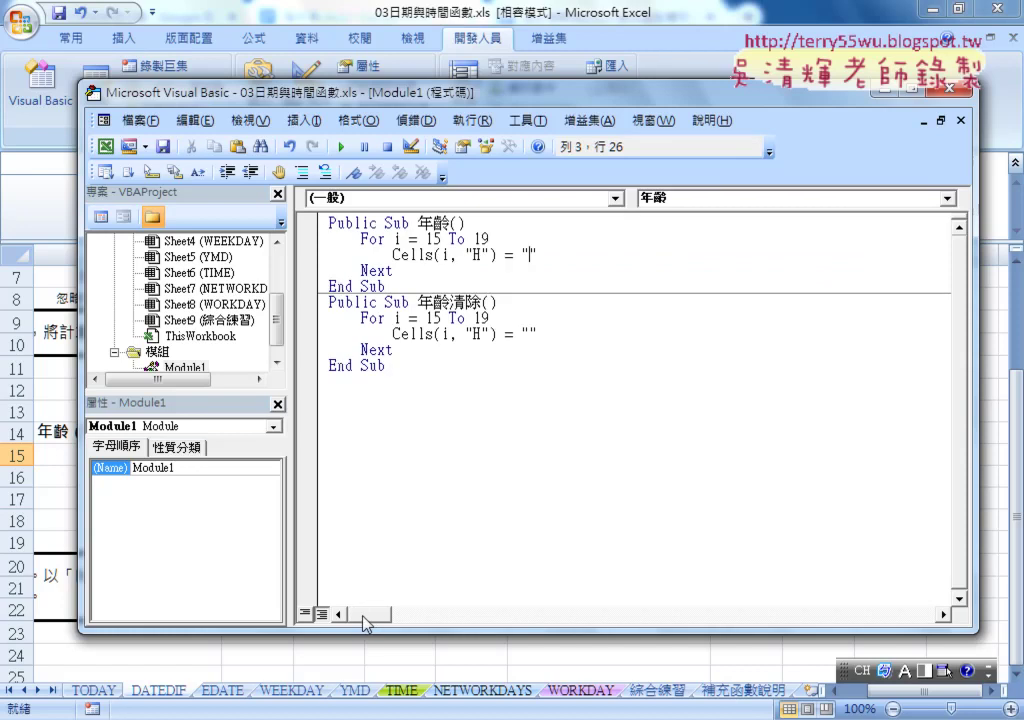
double_click(533, 258)
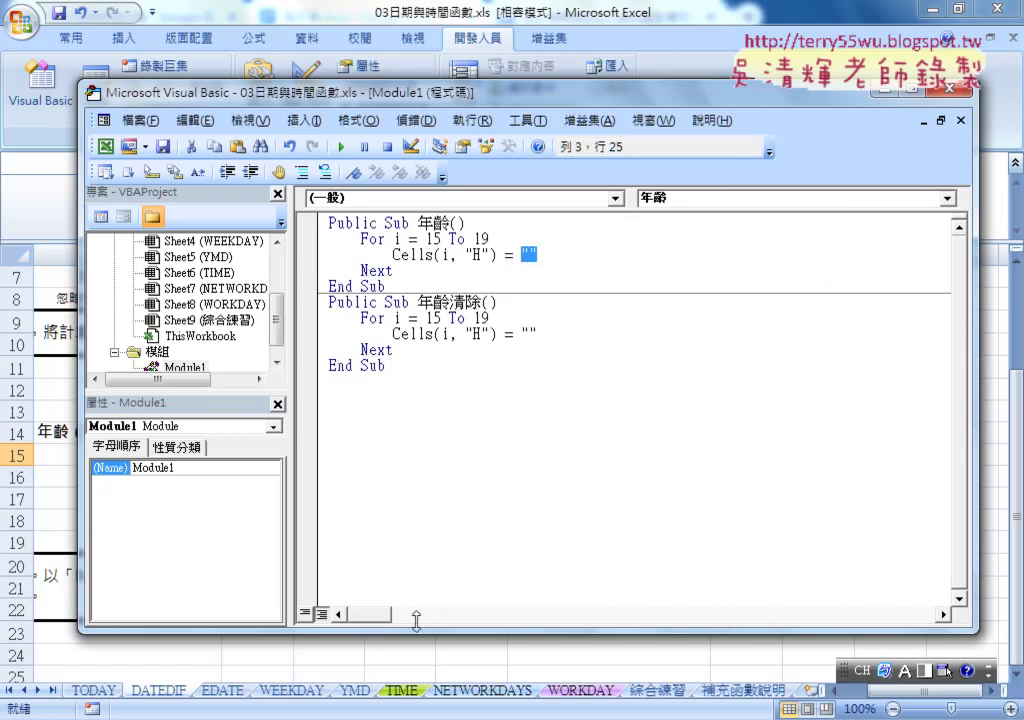
click(155, 690)
Copy the entire three-part DATEDIF age formula from C15 without changing the cell.
click(345, 453)
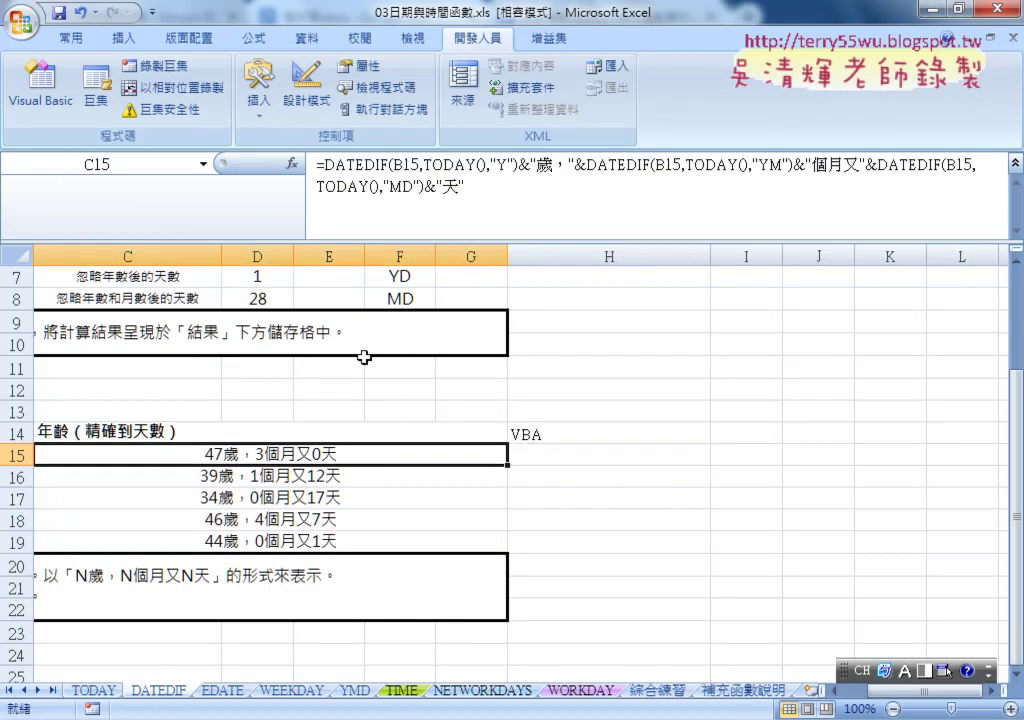
click(515, 176)
key(ctrl+a)
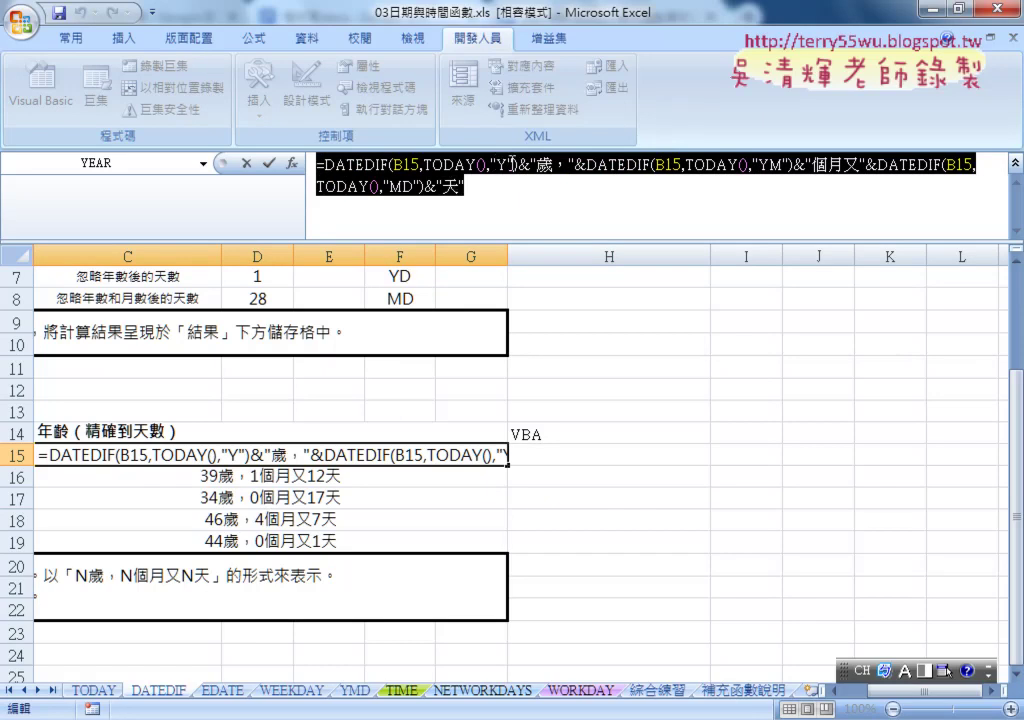
click(470, 176)
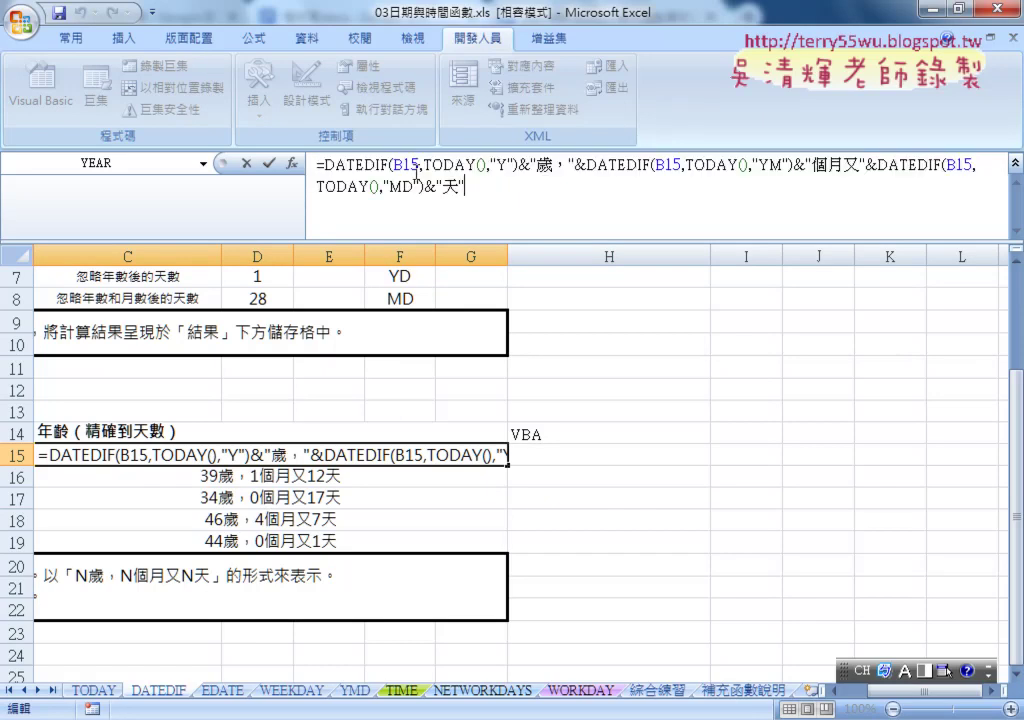
drag(404, 164, 419, 164)
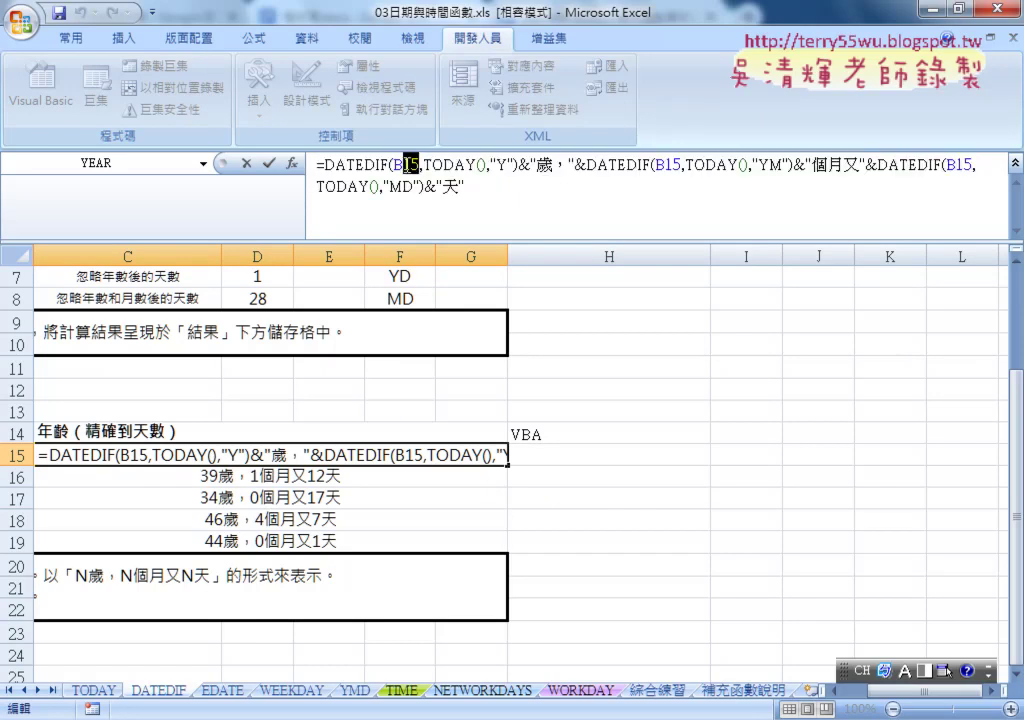
click(676, 164)
click(962, 164)
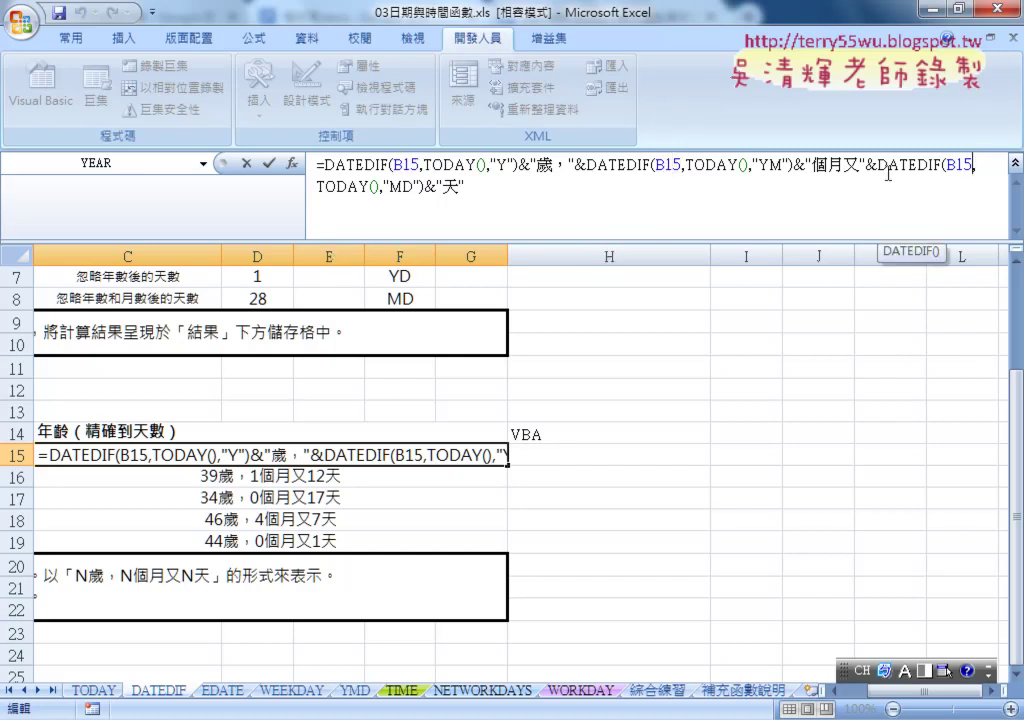
drag(472, 187, 316, 164)
right_click(398, 193)
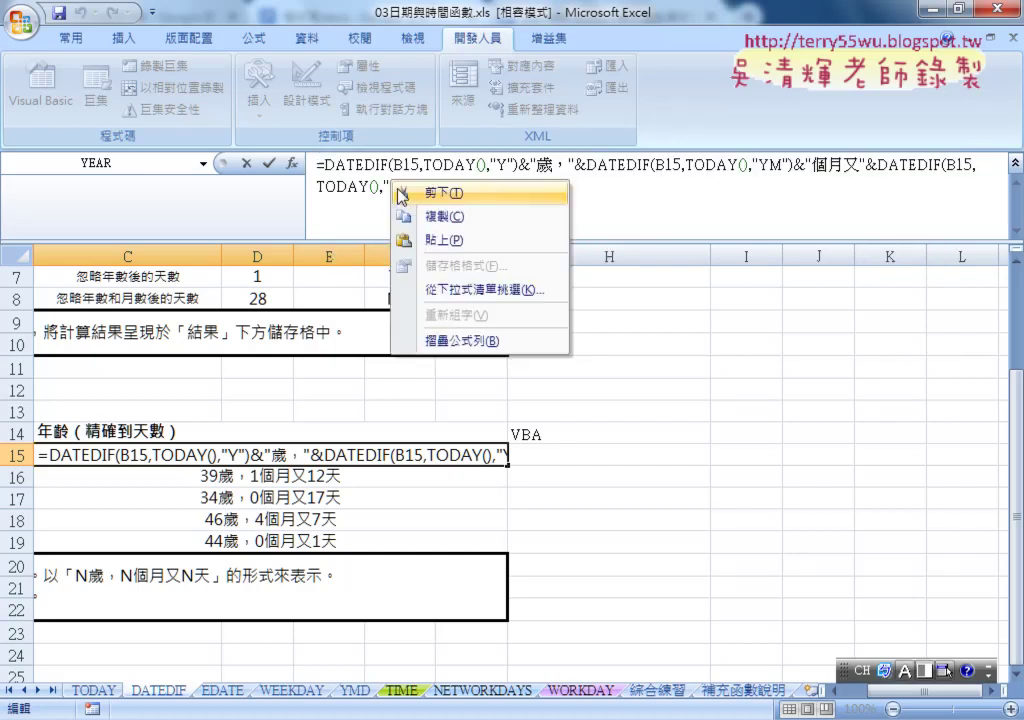
click(434, 216)
click(246, 163)
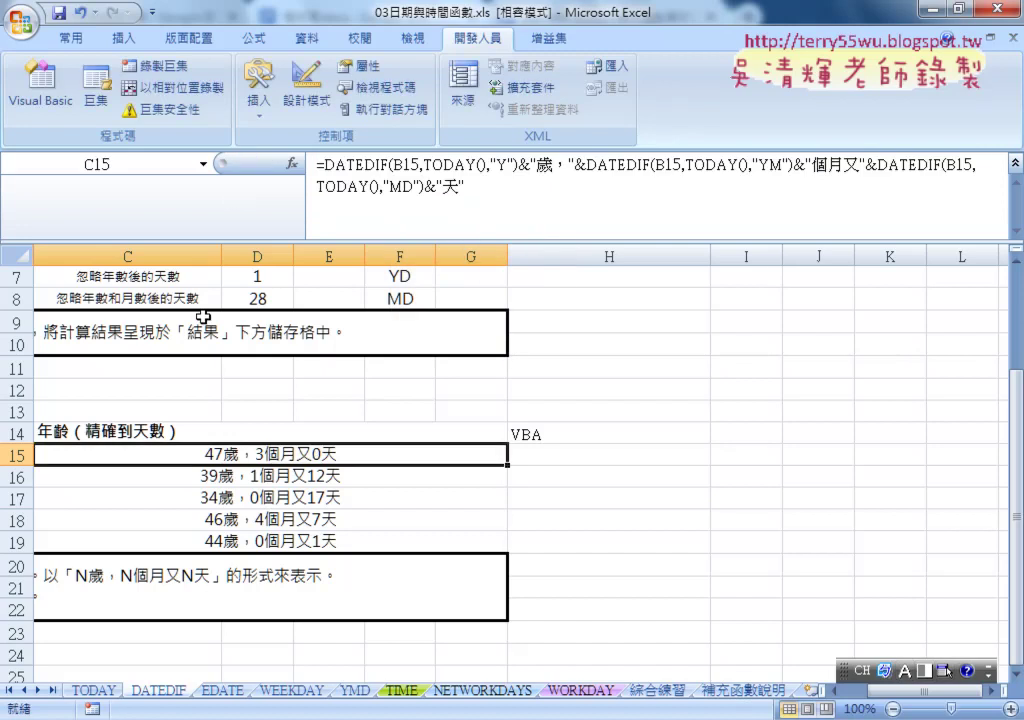
key(super)
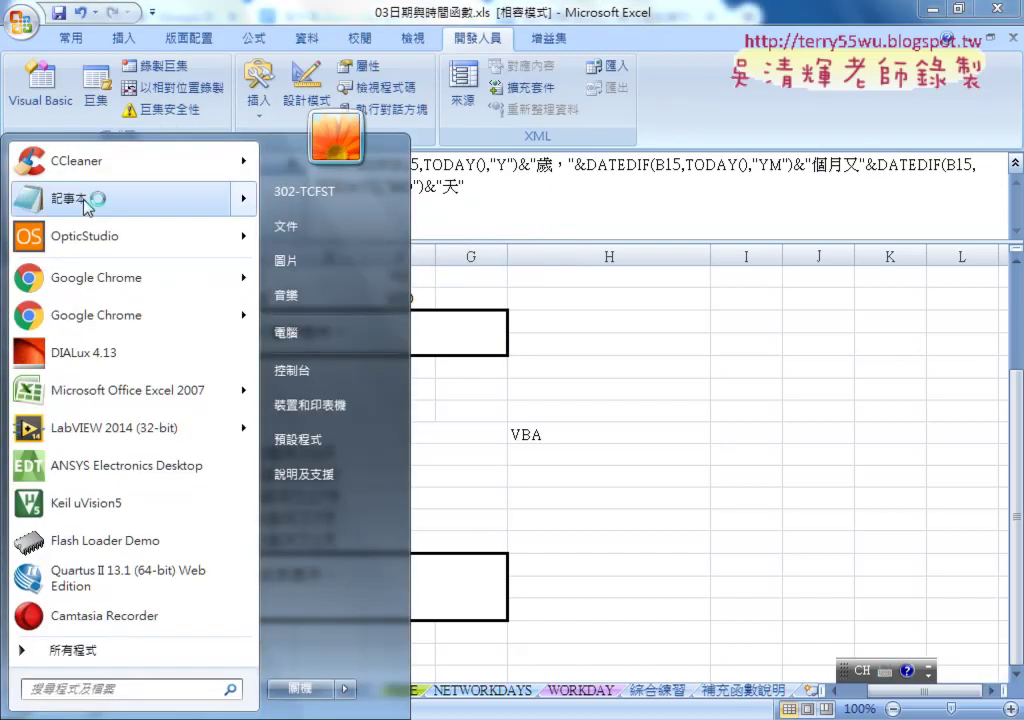
Paste the C15 formula into Notepad and replace every " with "".
click(85, 205)
right_click(268, 336)
click(302, 420)
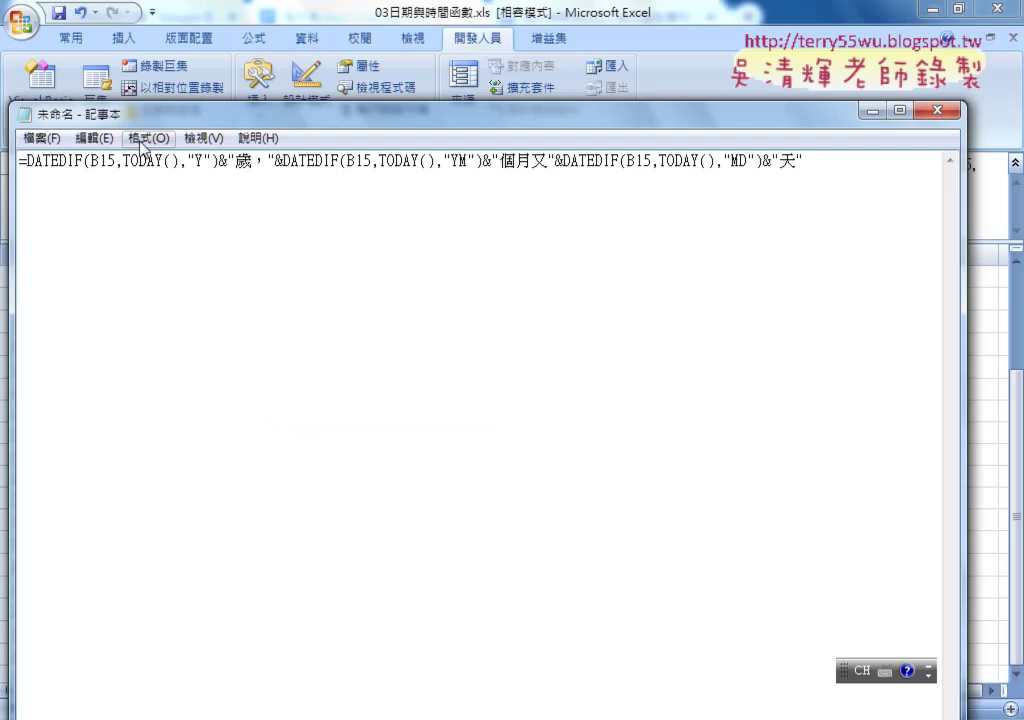
click(94, 138)
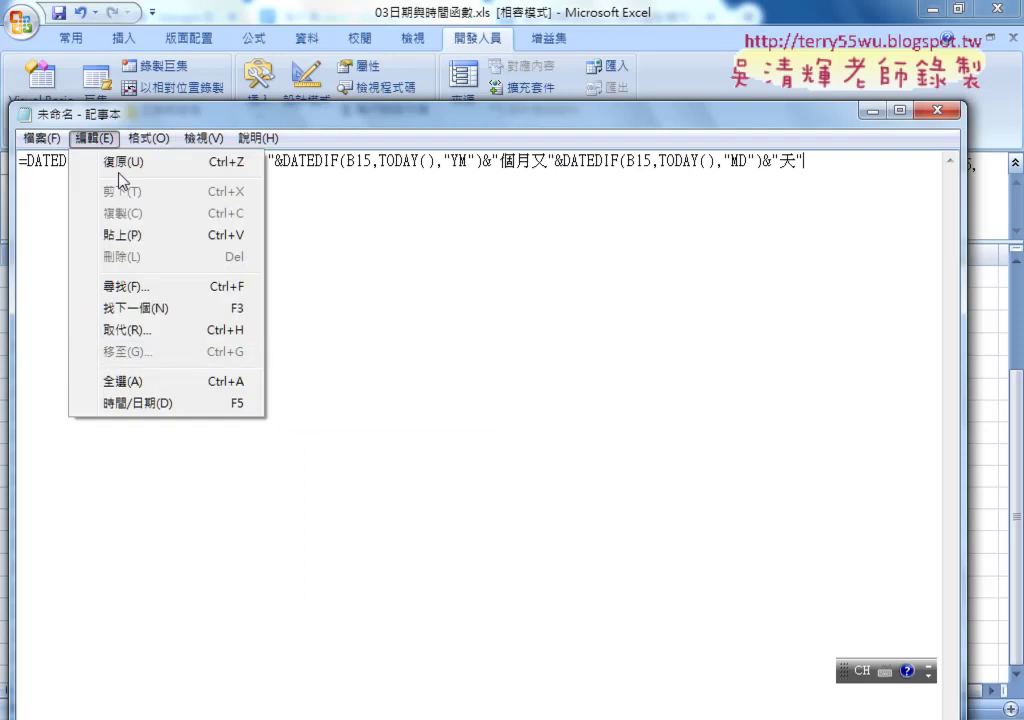
click(158, 336)
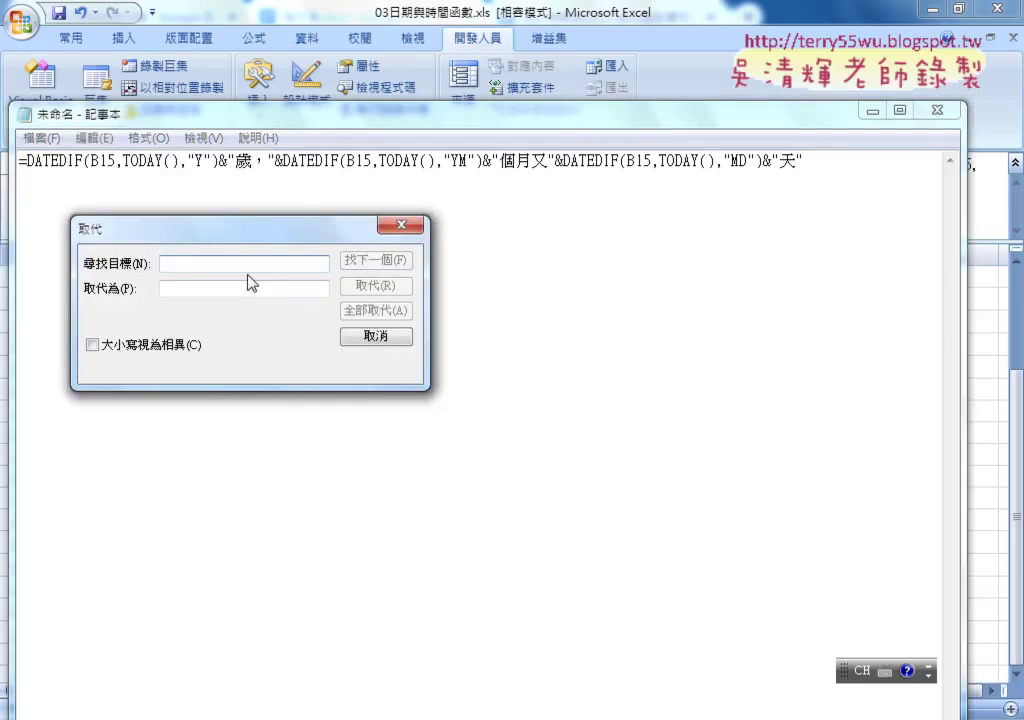
text(")
key(Tab)
text(")
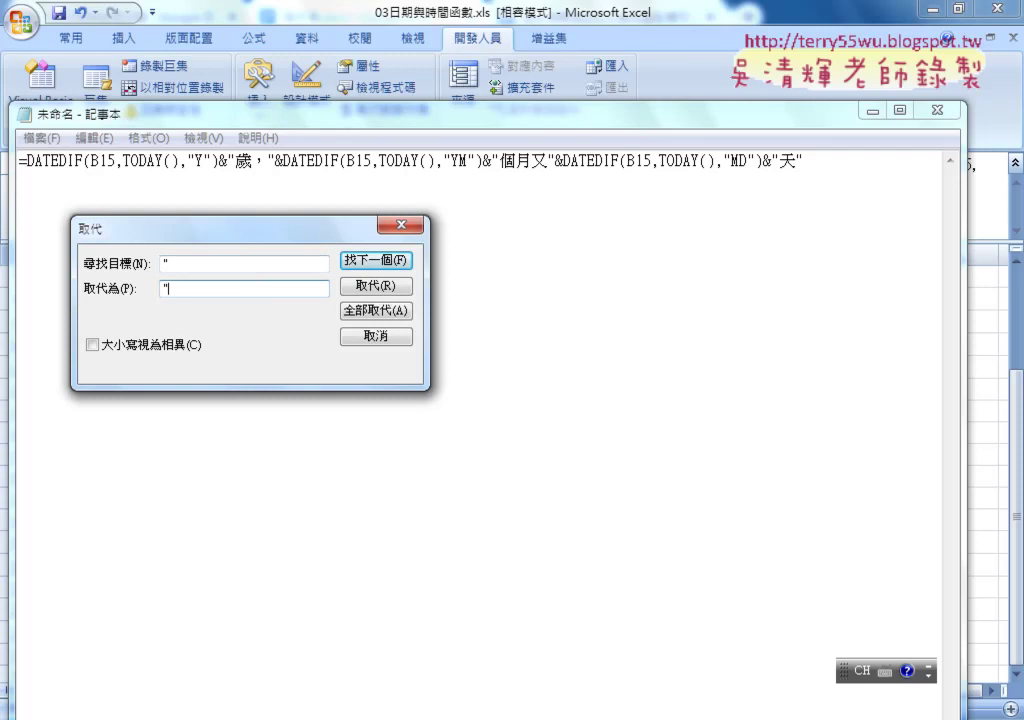
click(375, 310)
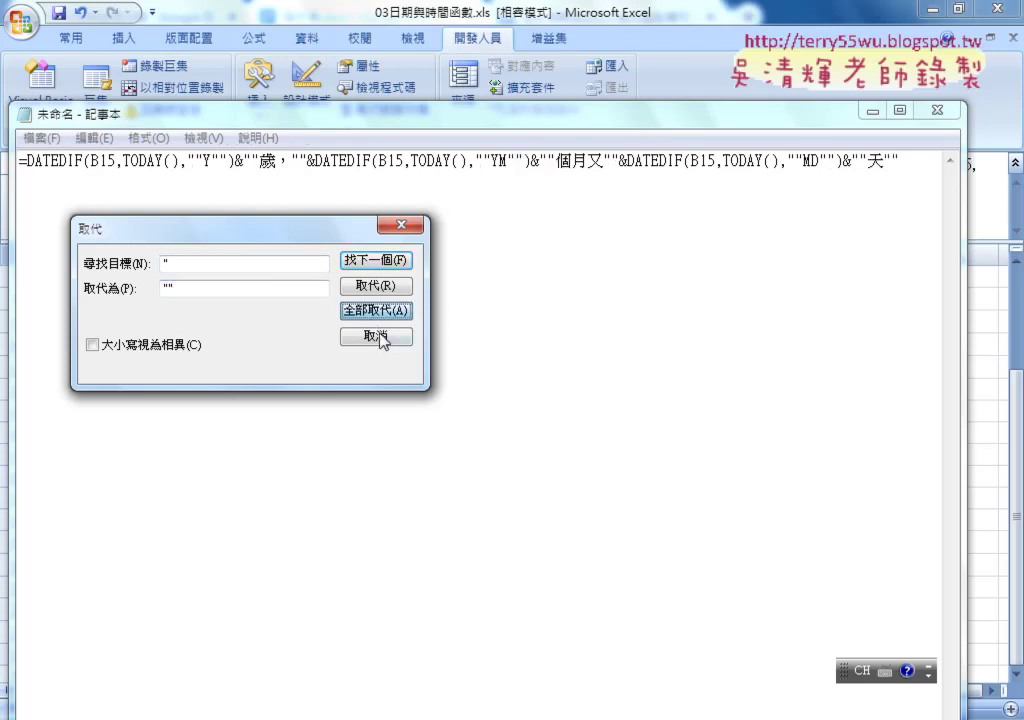
click(377, 336)
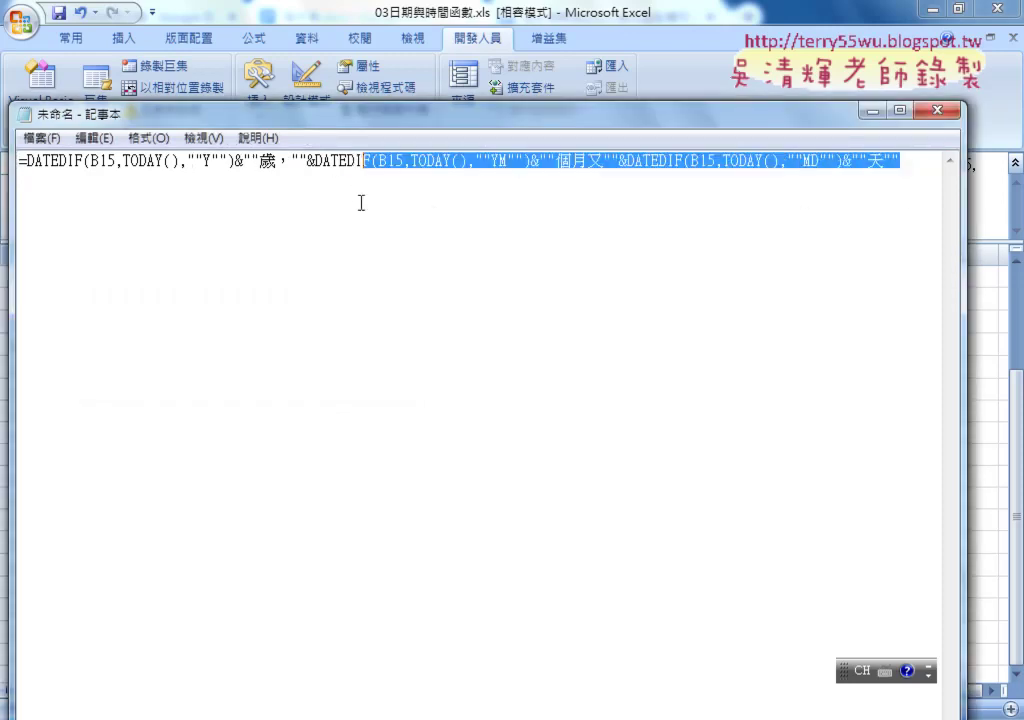
Copy the converted formula line and minimize Notepad.
drag(913, 170, 20, 162)
right_click(173, 165)
click(258, 230)
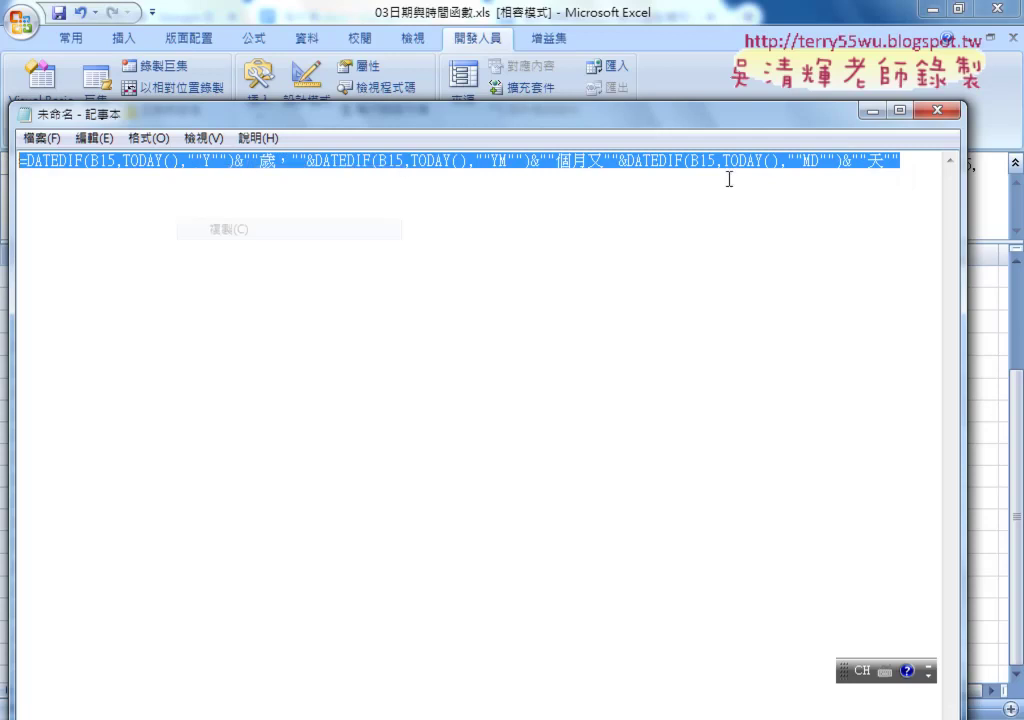
click(873, 110)
Paste the converted DATEDIF formula between the empty quotes in the 年齡 macro.
click(40, 85)
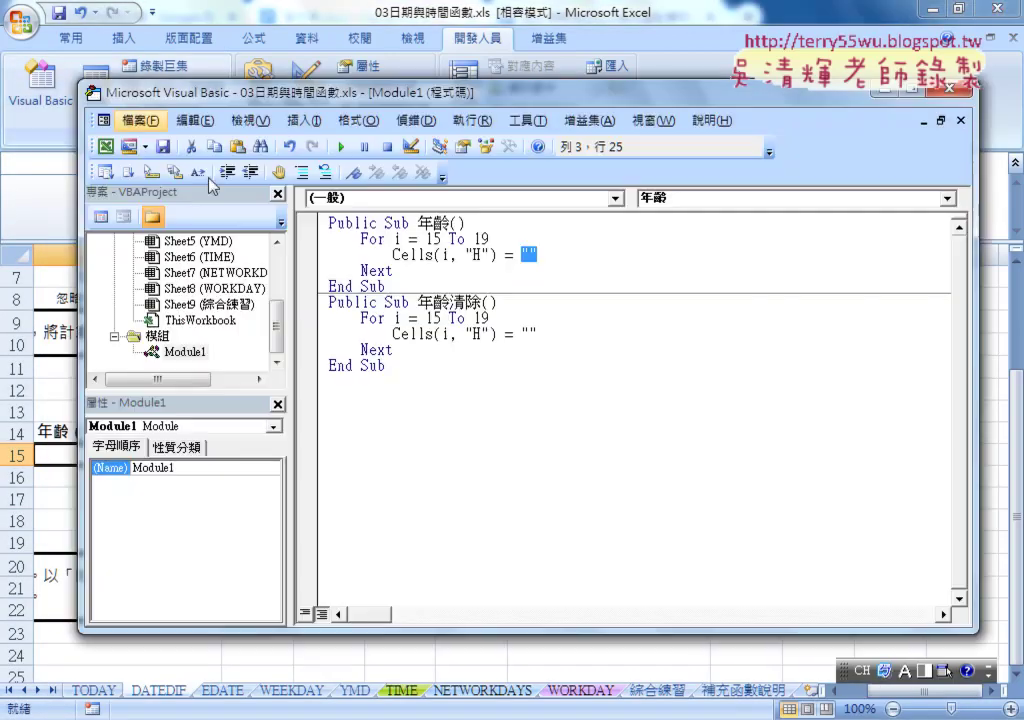
click(528, 256)
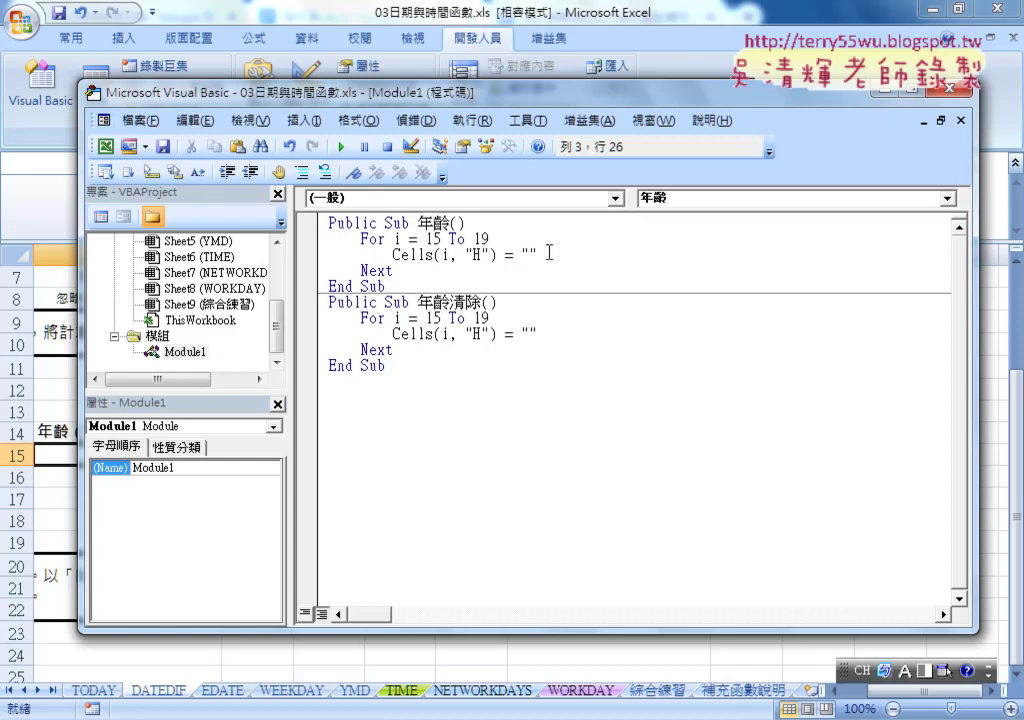
key(ctrl+v)
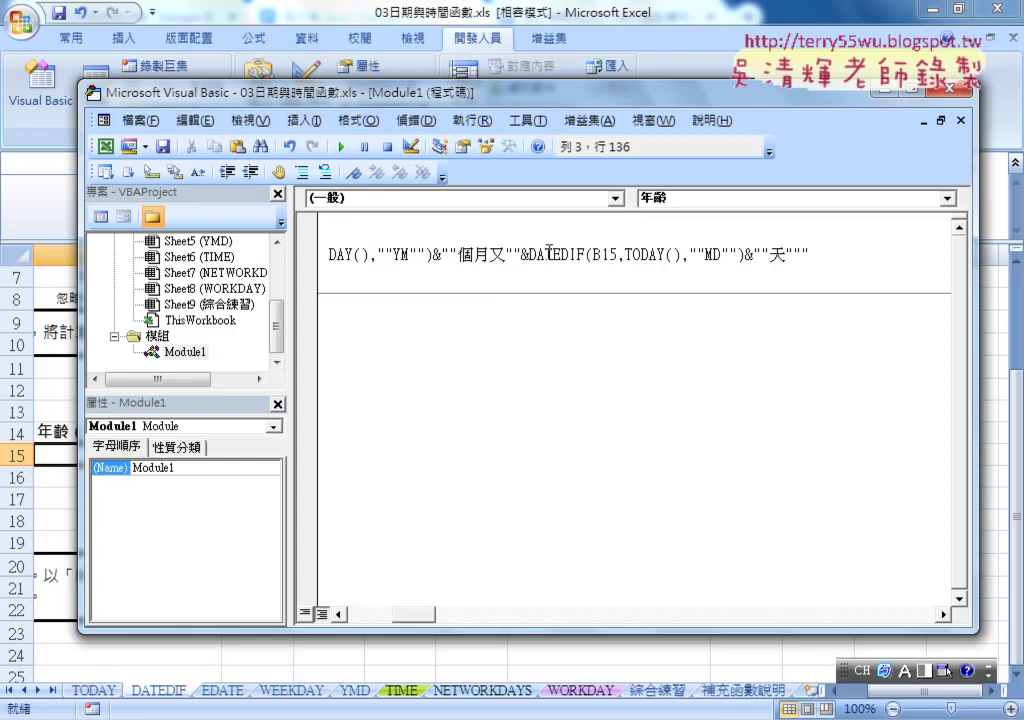
drag(410, 614, 380, 617)
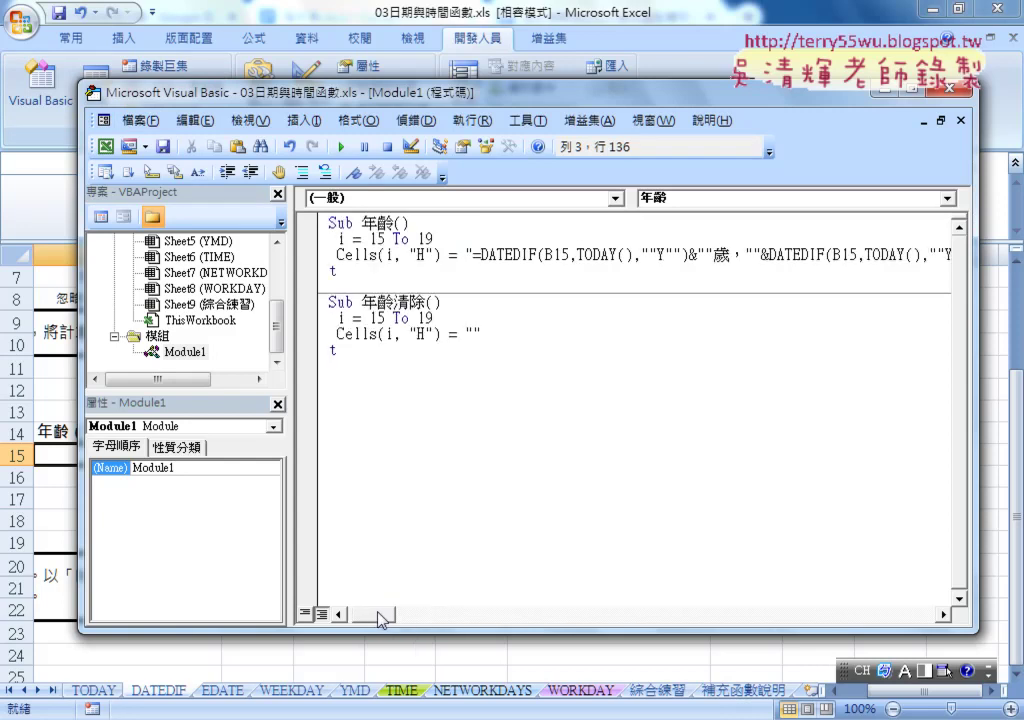
Replace the 15 in the first B15 with " & i & " and copy that piece.
drag(556, 255, 570, 254)
text("")
text(&&)
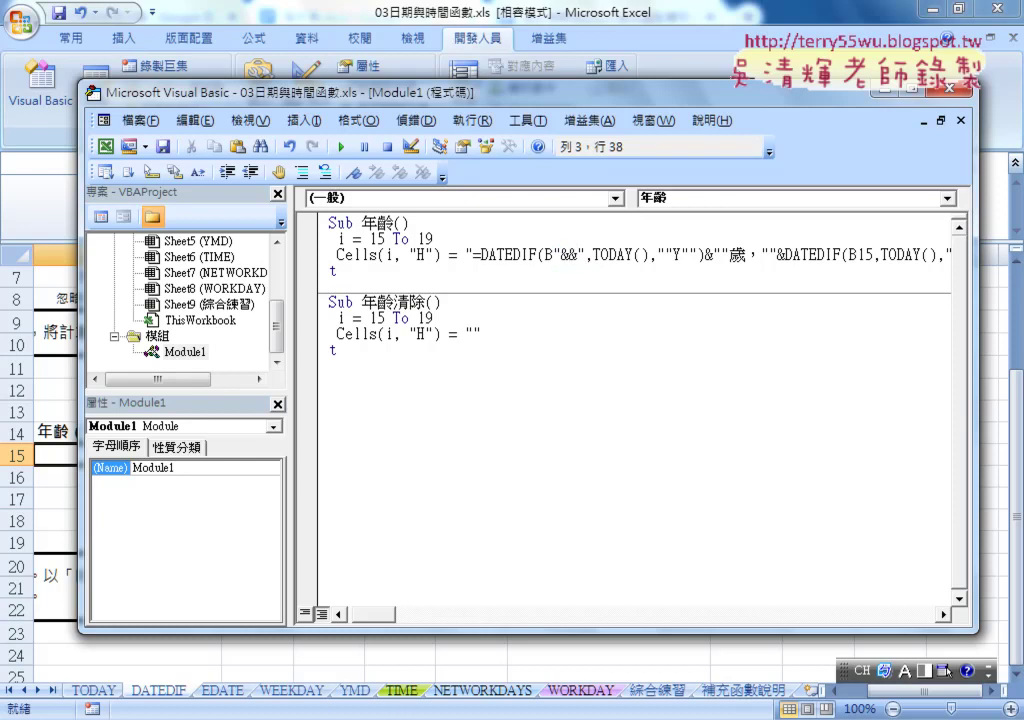
text(i)
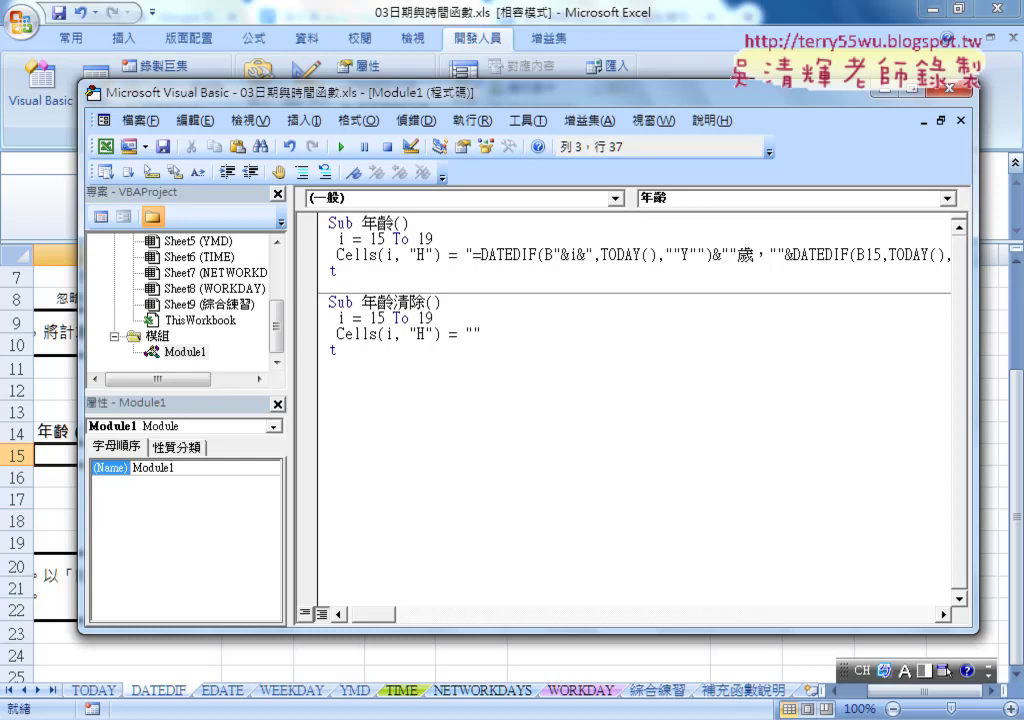
key(space)
key(Right)
key(space)
key(Right)
key(space)
key(Right)
key(space)
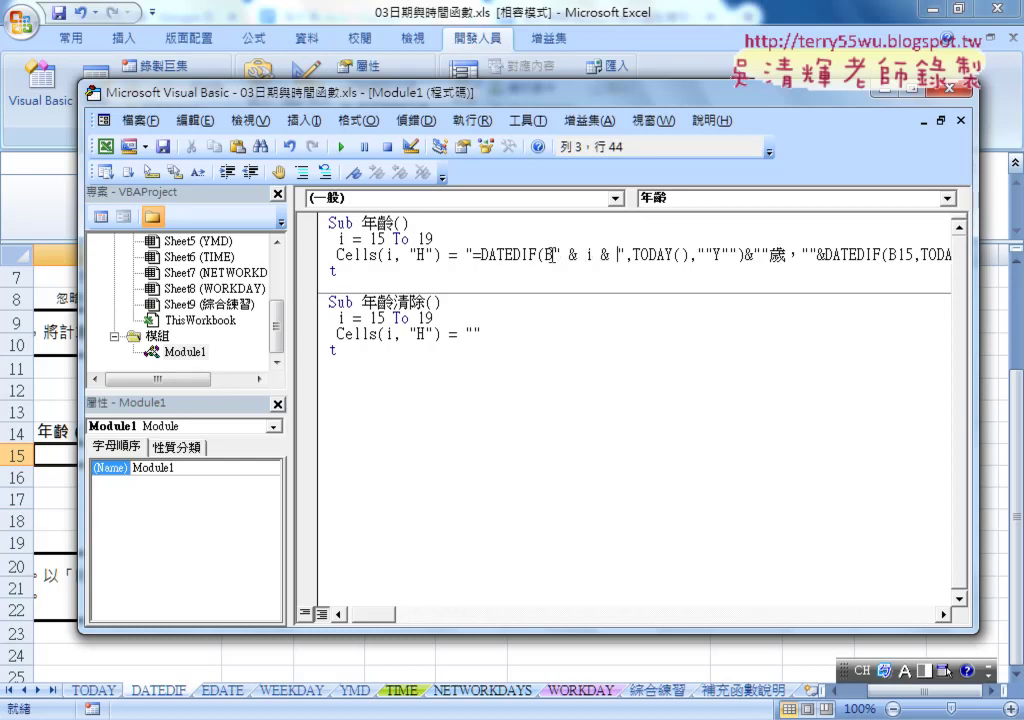
drag(553, 254, 624, 254)
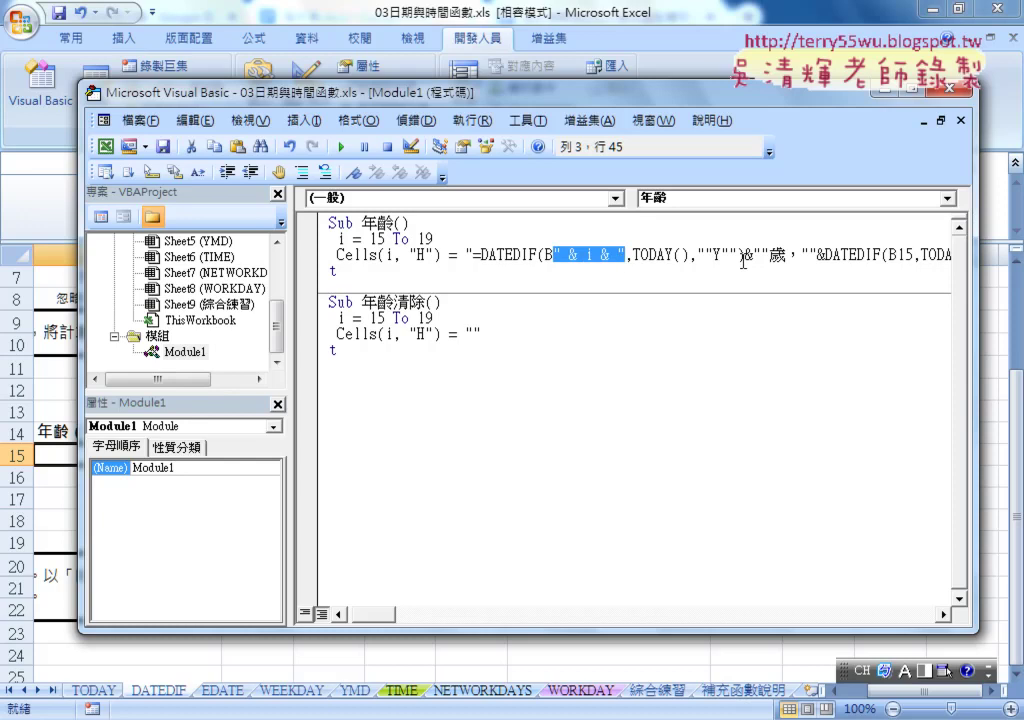
right_click(614, 264)
click(645, 290)
Paste " & i & " over the two remaining hard-coded 15s after B.
double_click(905, 255)
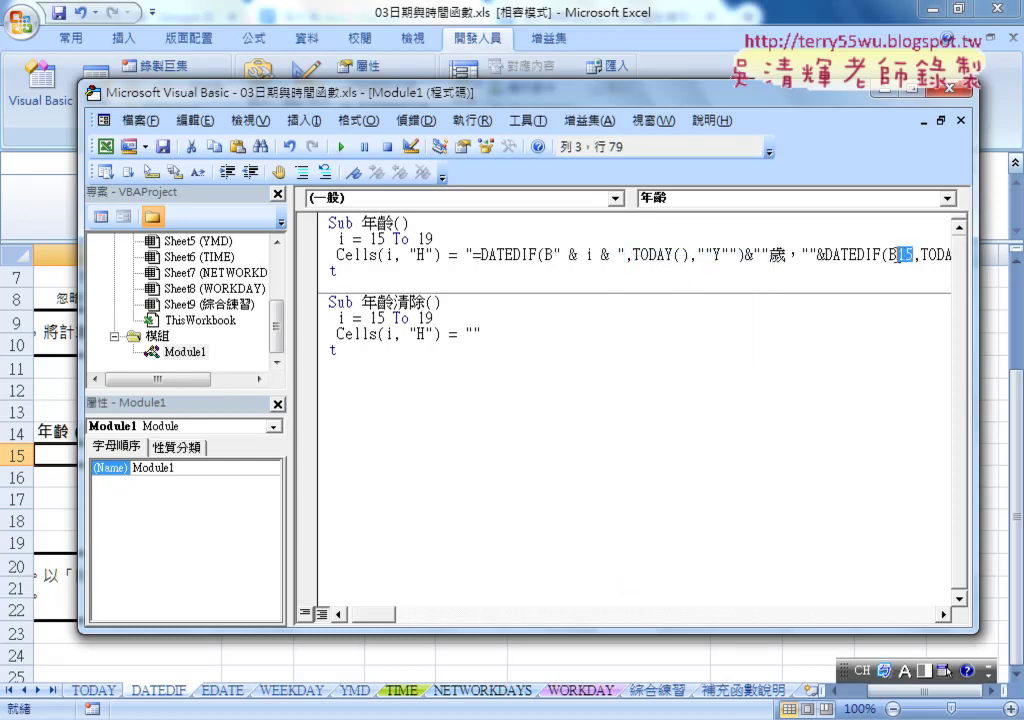
right_click(903, 258)
click(914, 313)
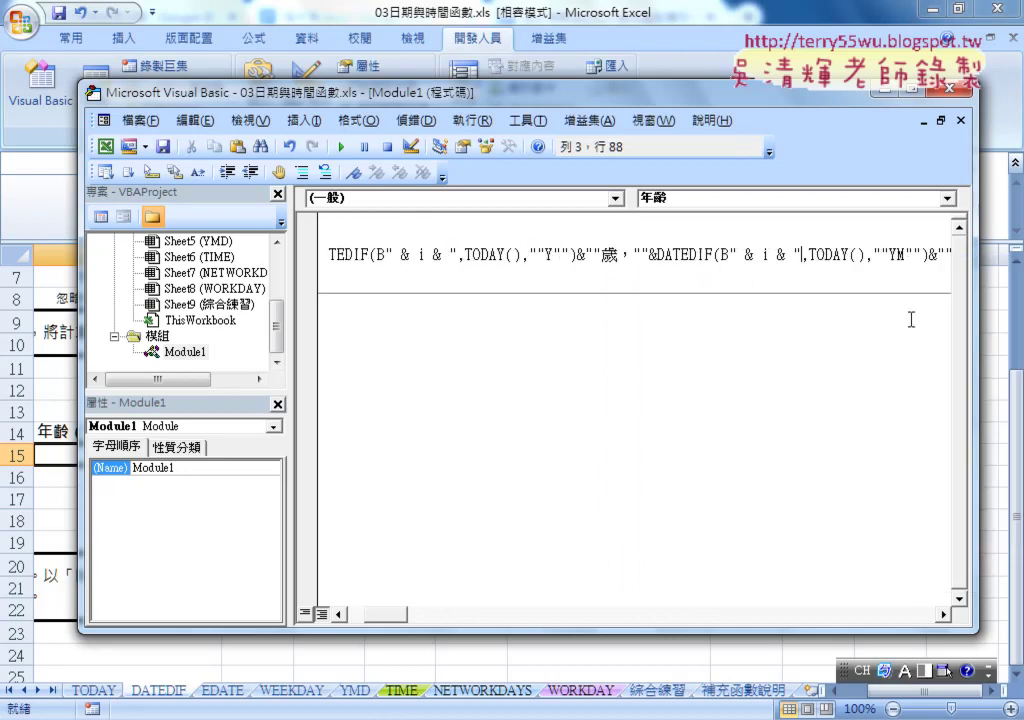
drag(397, 618, 425, 625)
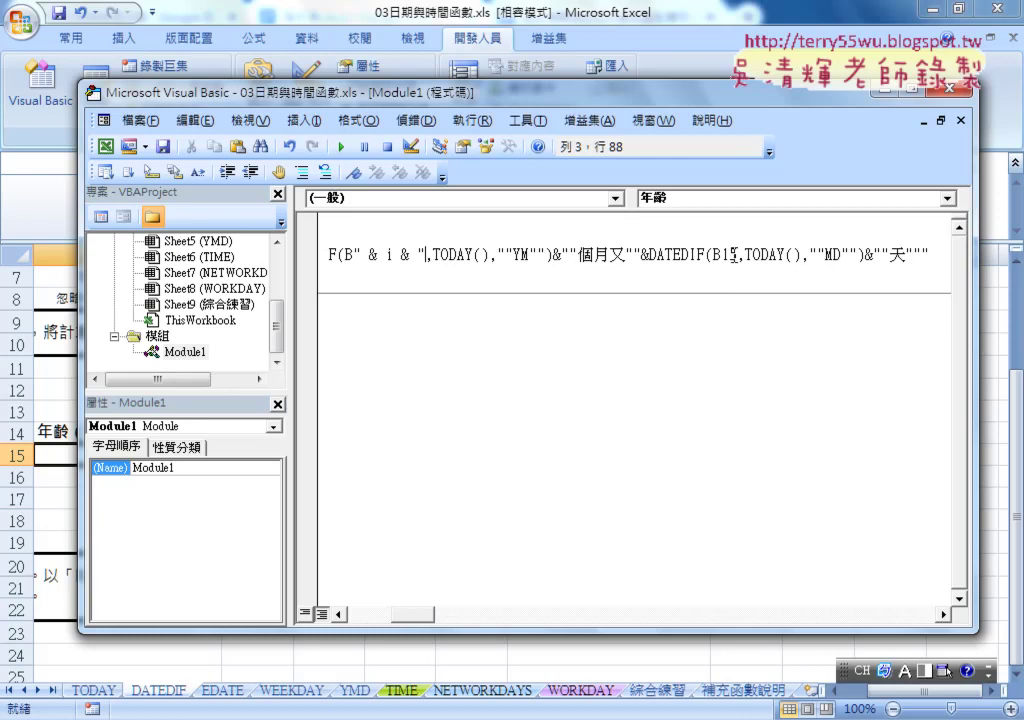
drag(738, 255, 722, 256)
right_click(730, 263)
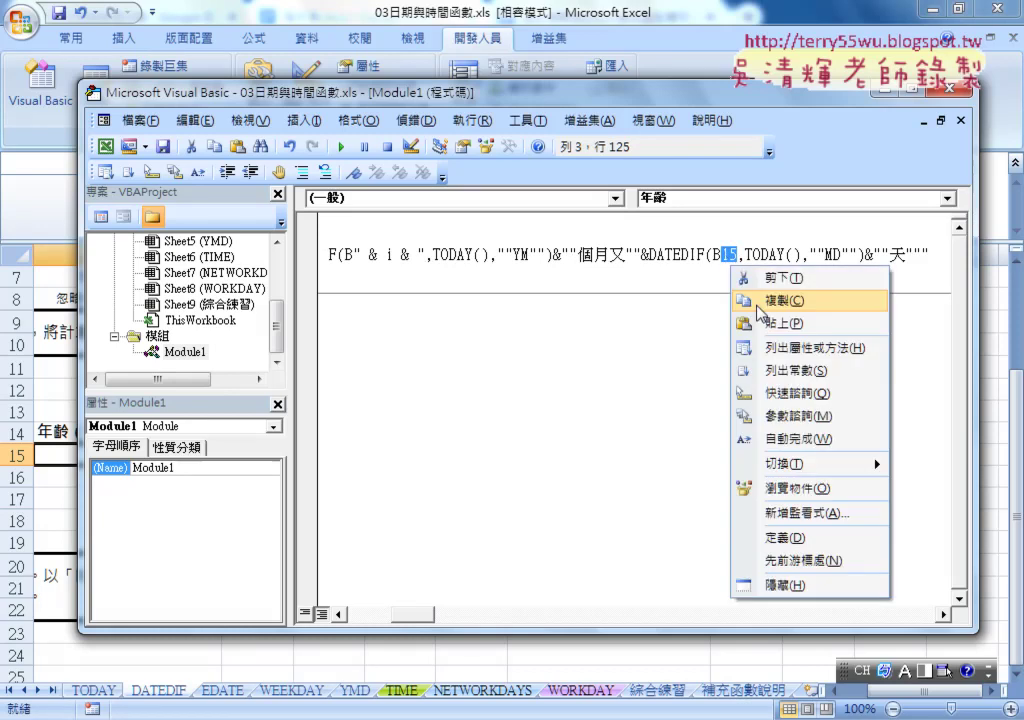
click(766, 323)
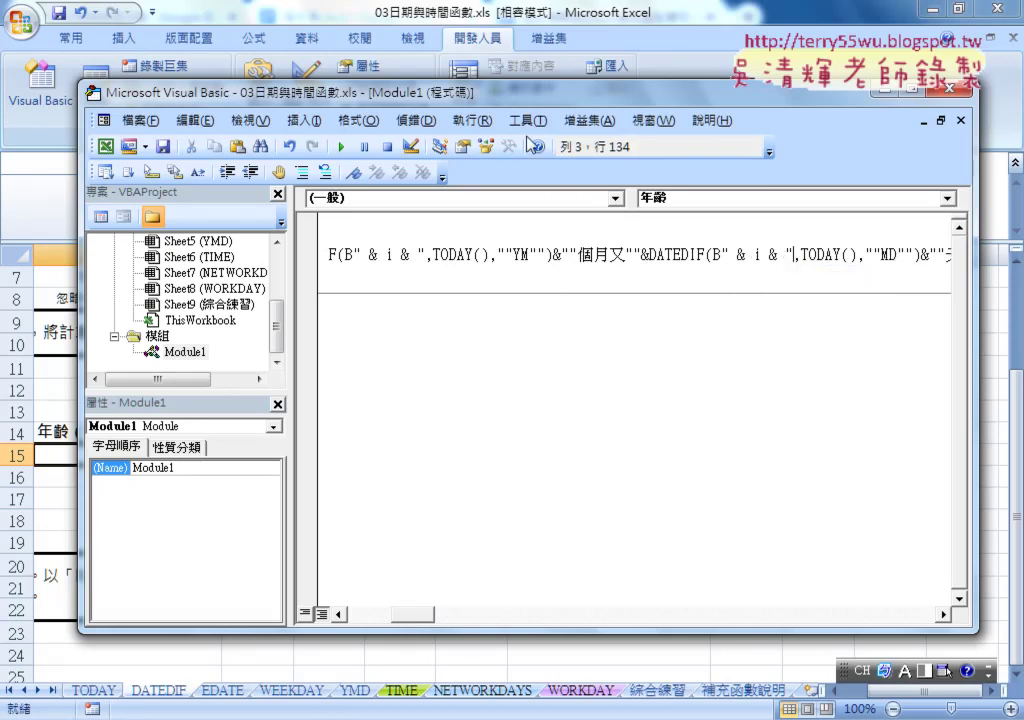
drag(394, 93, 516, 96)
drag(542, 617, 485, 617)
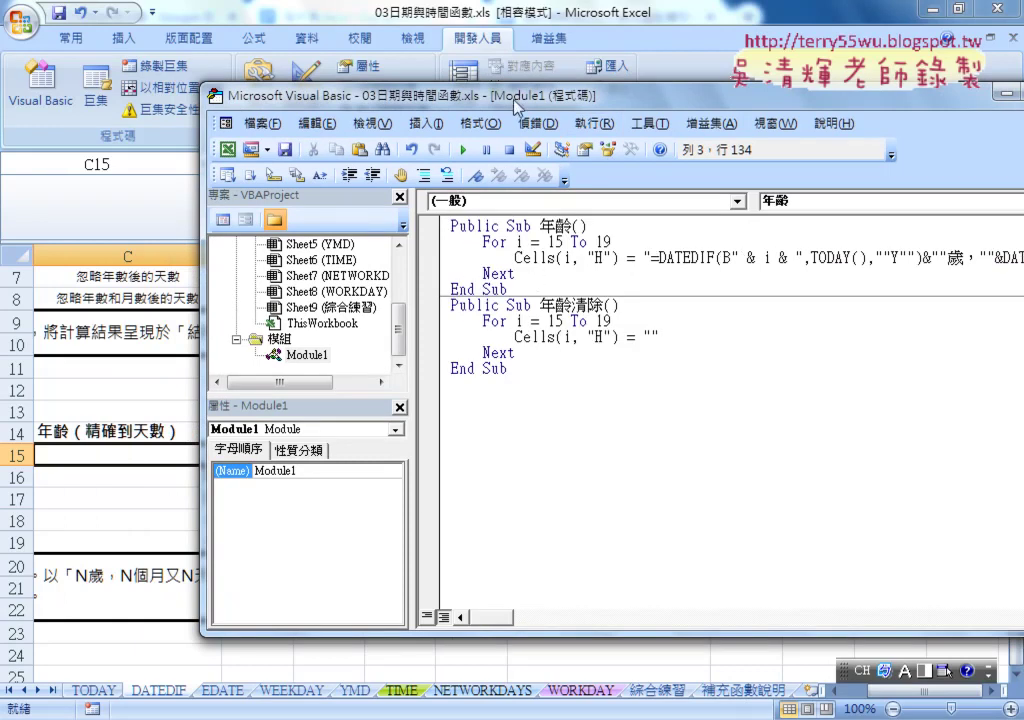
Draw a form button right of the age table, assign the 年齡 macro, and caption it 年齡.
drag(416, 88, 663, 85)
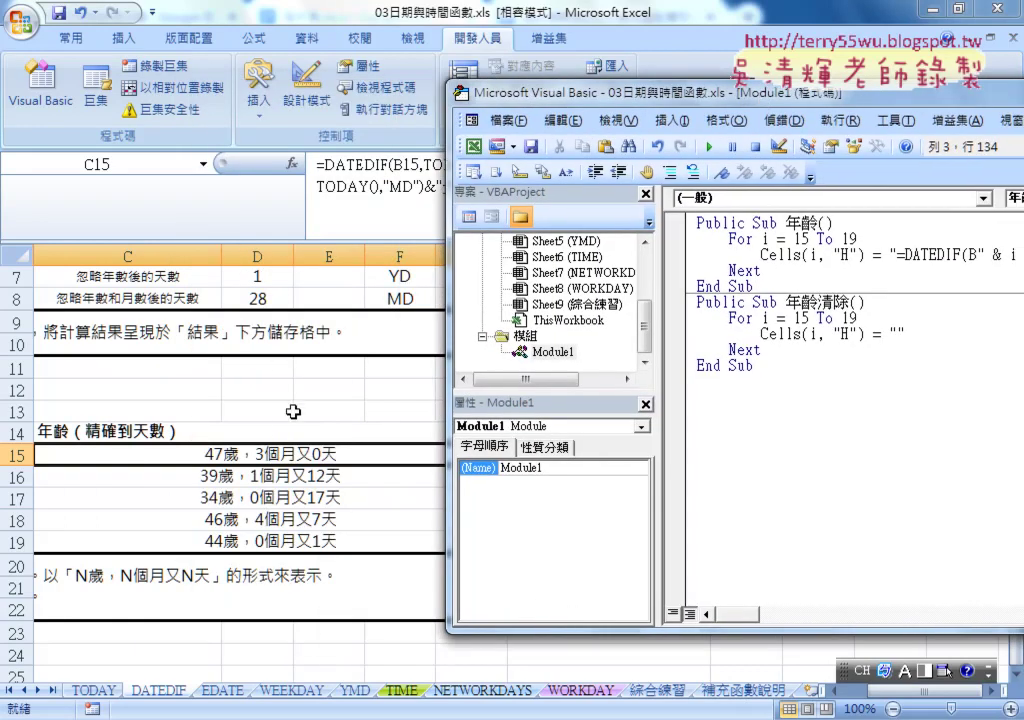
click(290, 411)
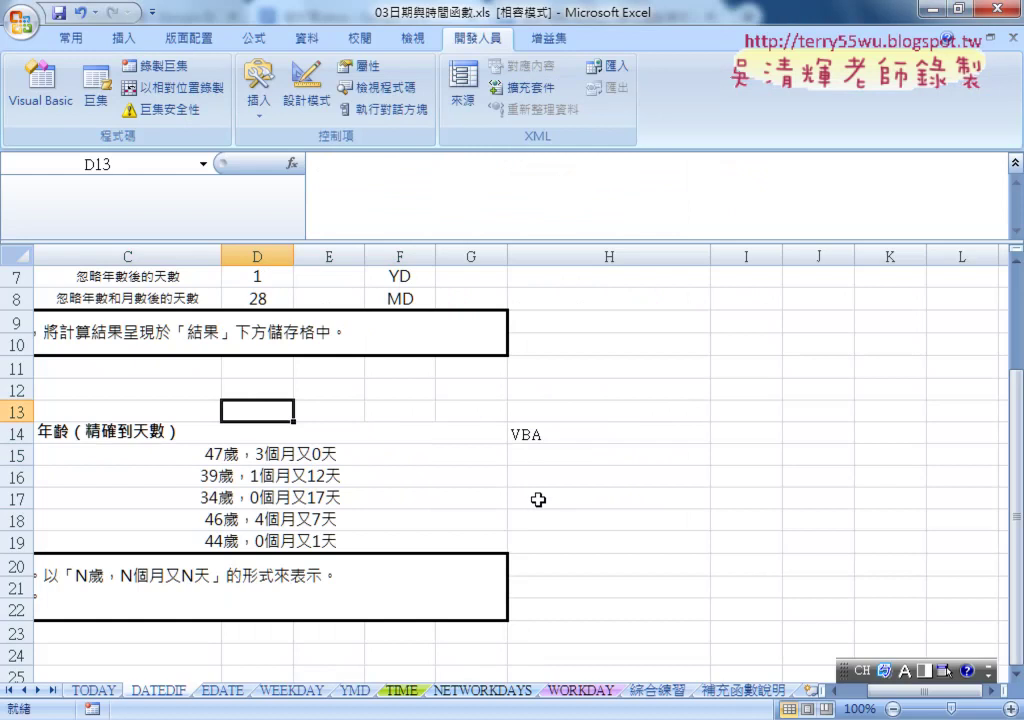
click(262, 104)
click(250, 161)
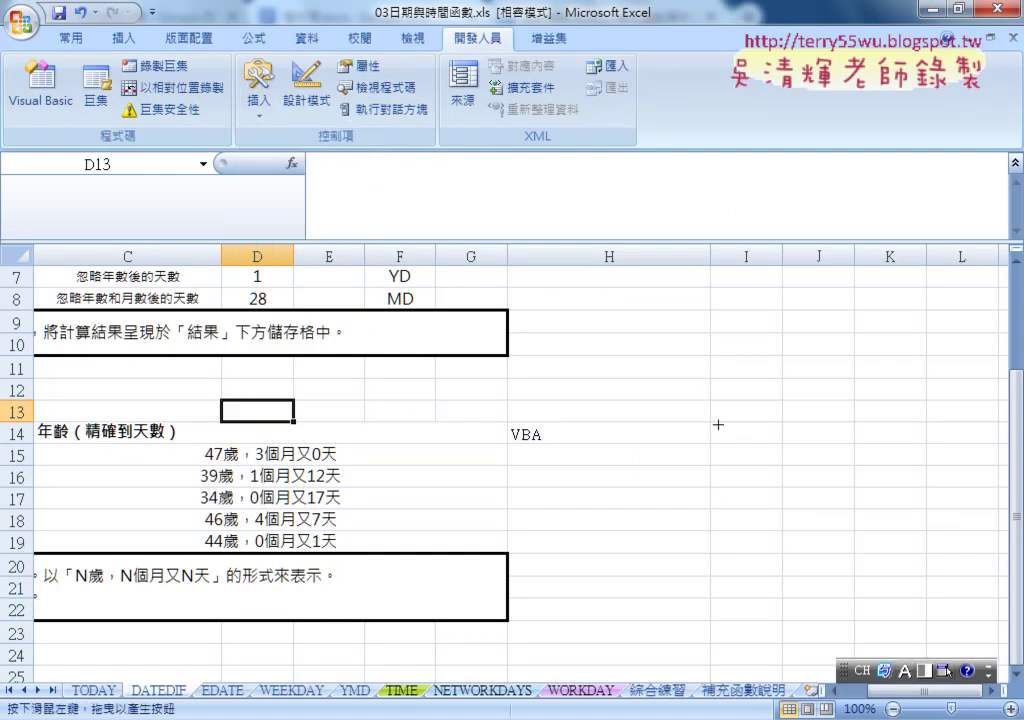
drag(772, 424, 934, 466)
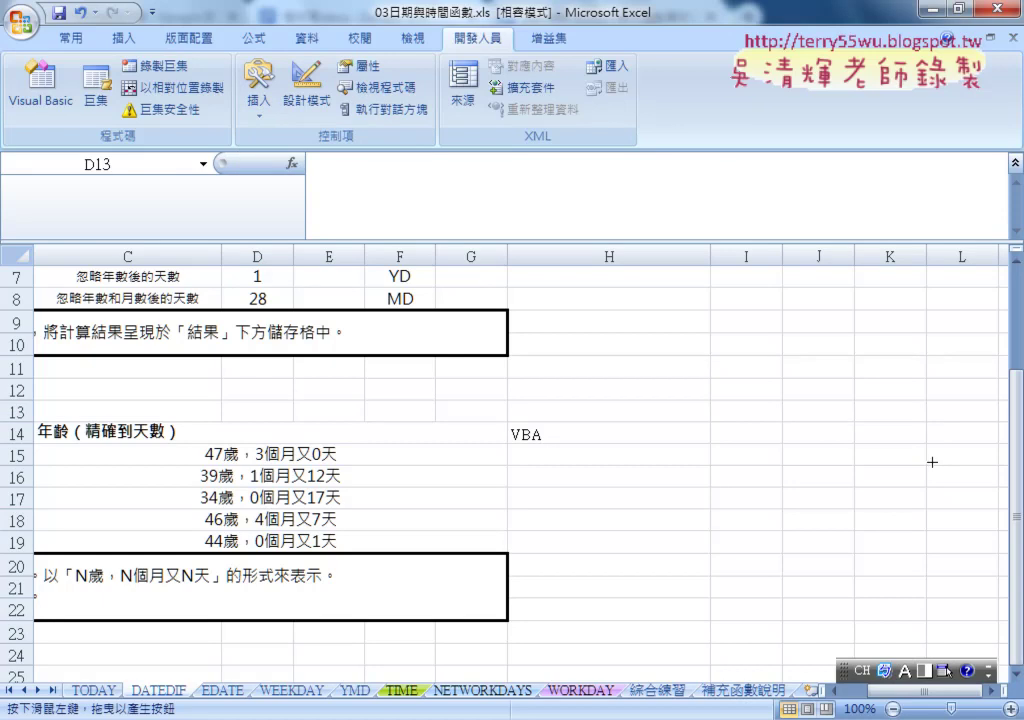
click(335, 313)
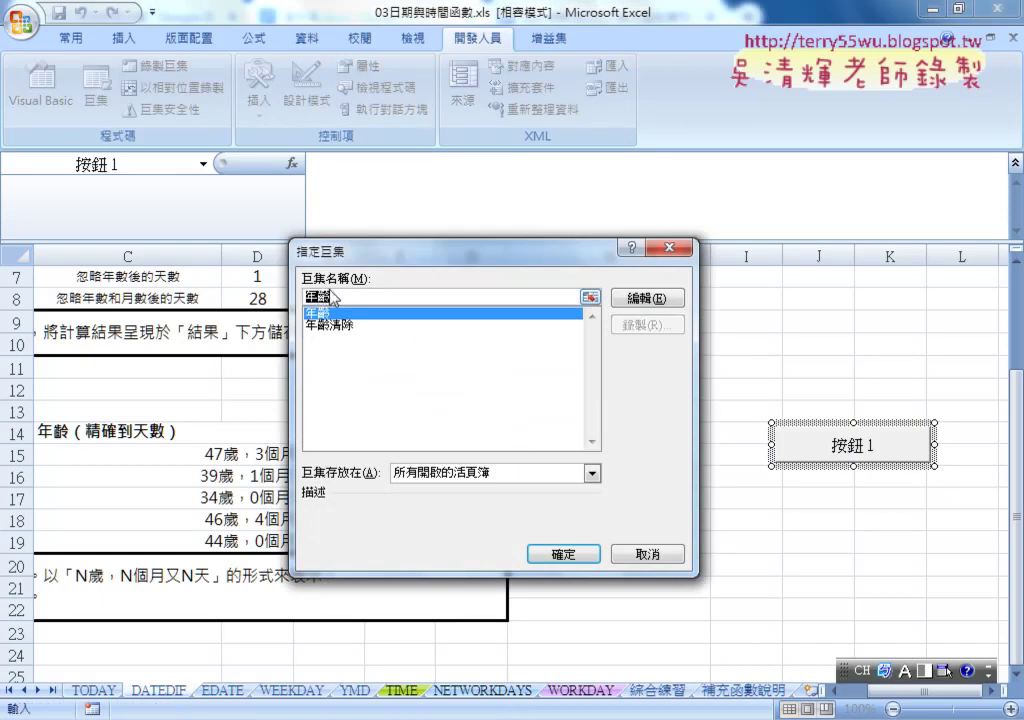
click(566, 554)
drag(790, 445, 914, 443)
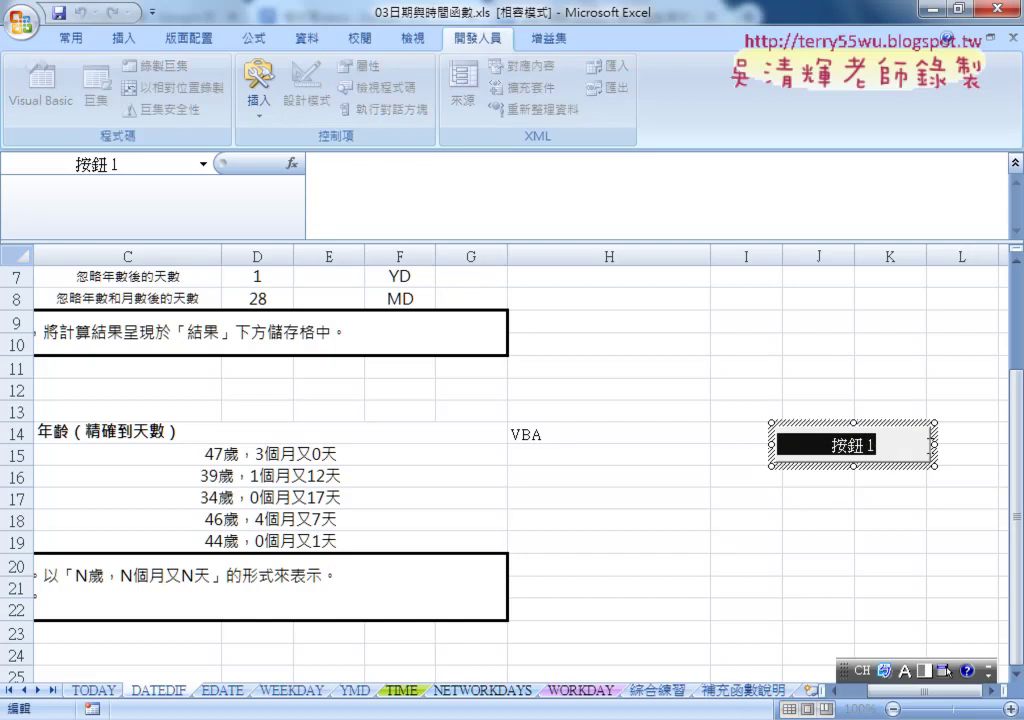
text(年齡)
click(848, 535)
Duplicate the button, assign it the 年齡清除 macro, and caption it 年齡清除.
right_click(780, 445)
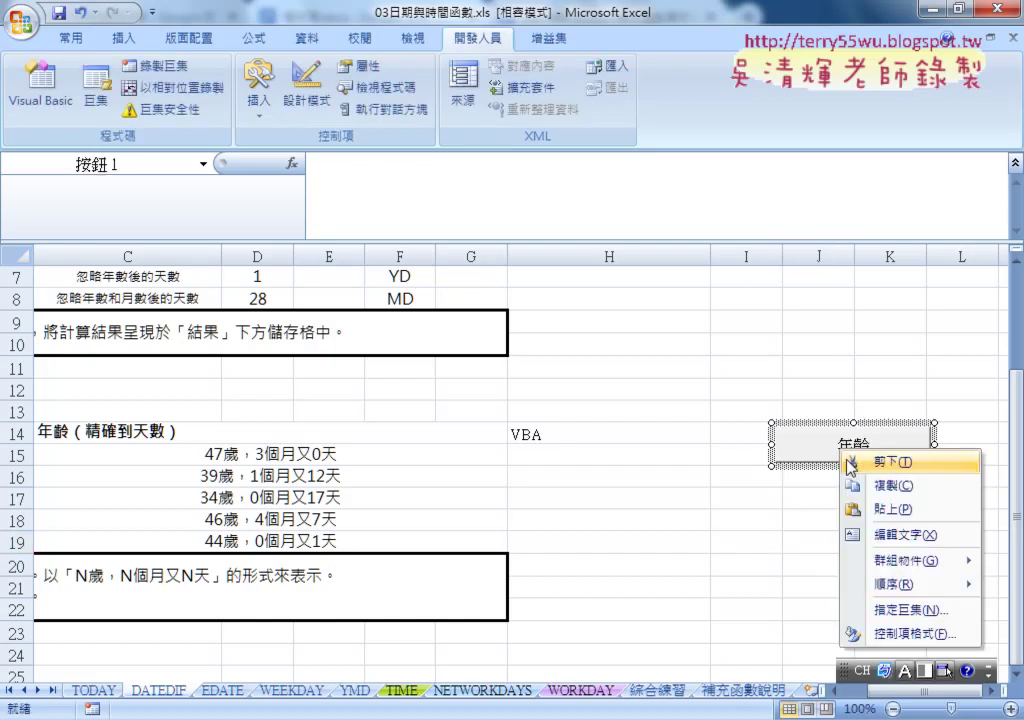
click(755, 480)
key(ctrl+v)
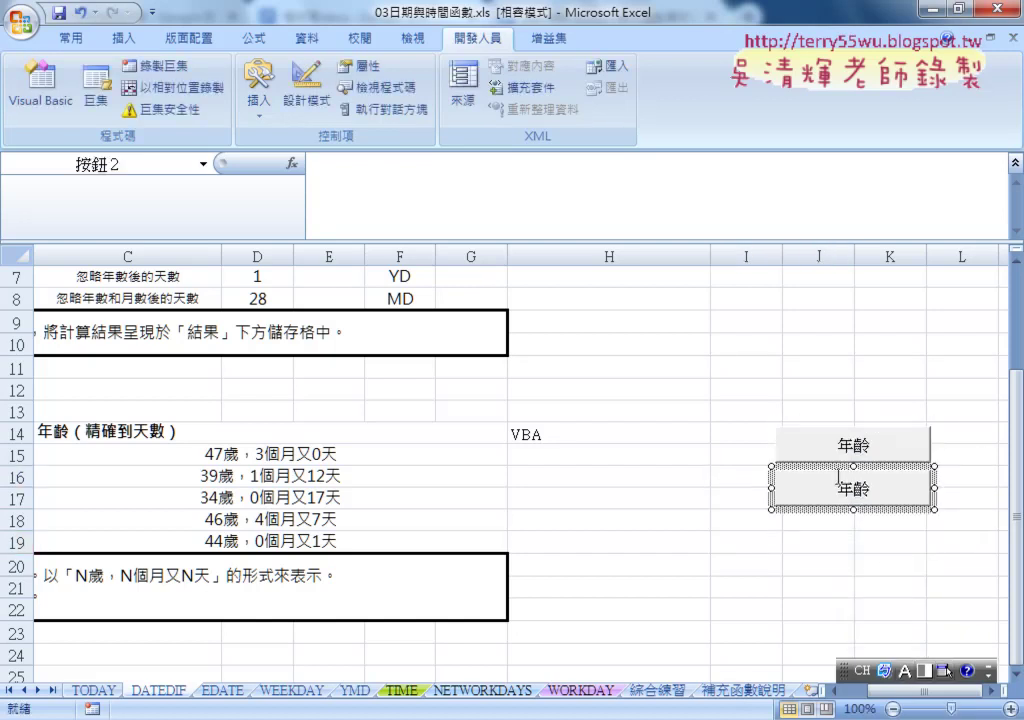
right_click(836, 470)
click(870, 632)
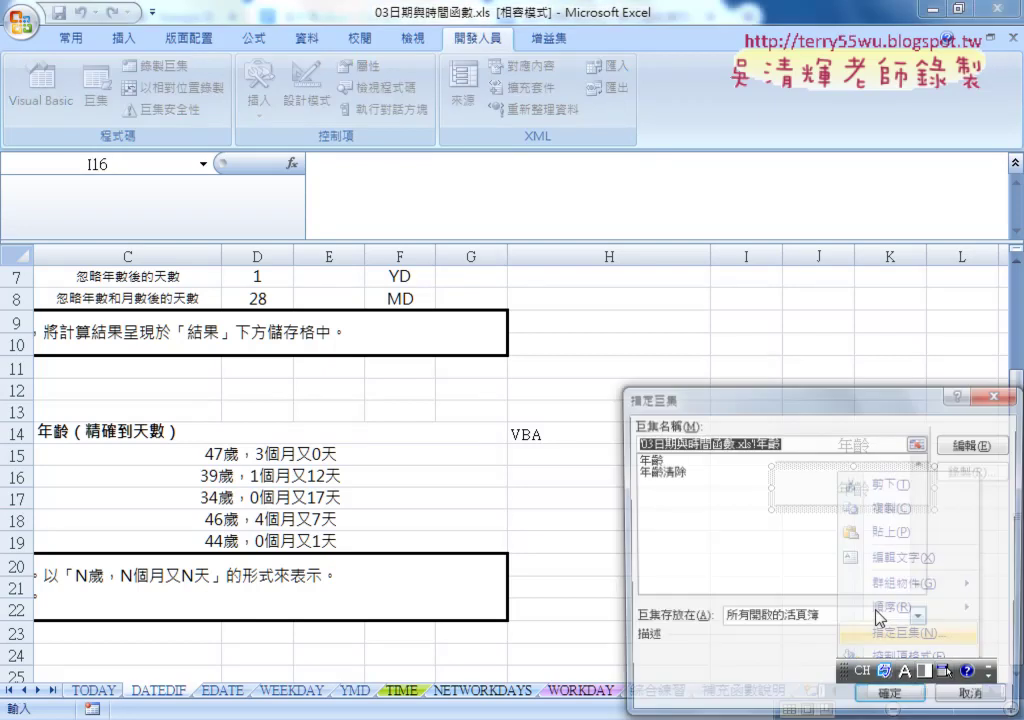
click(696, 471)
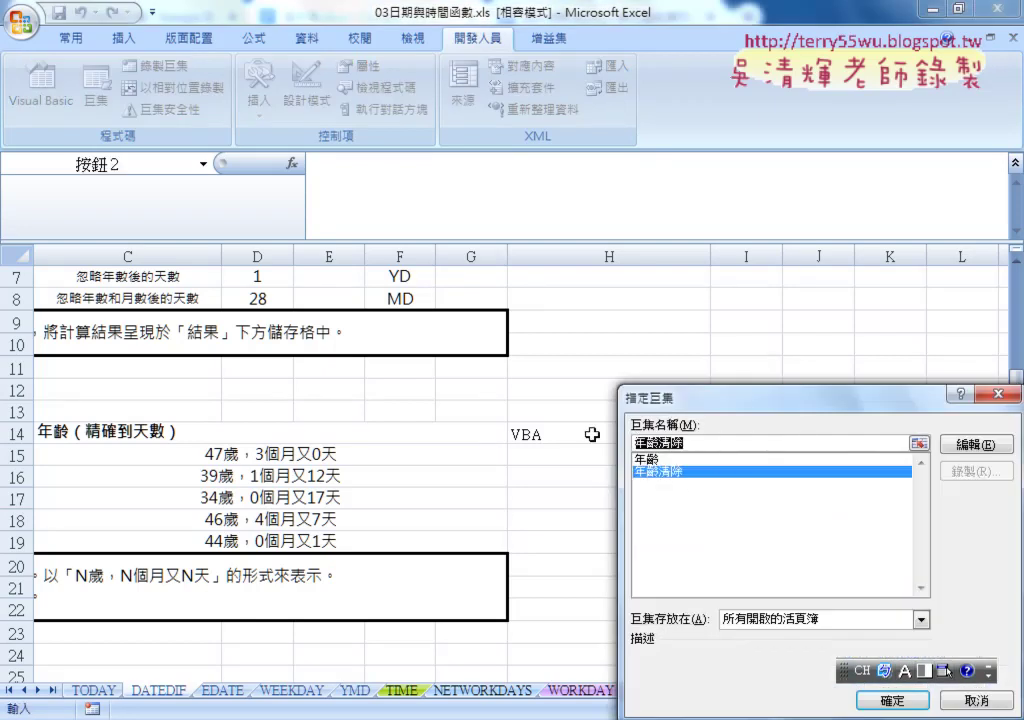
drag(700, 397, 495, 268)
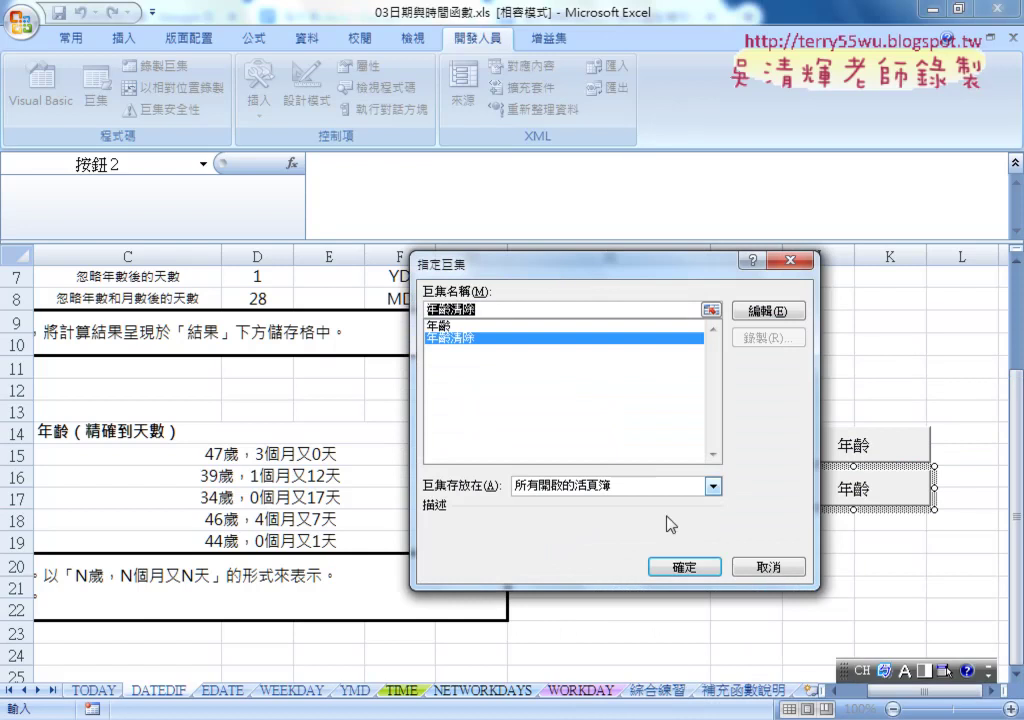
key(Return)
drag(800, 488, 923, 488)
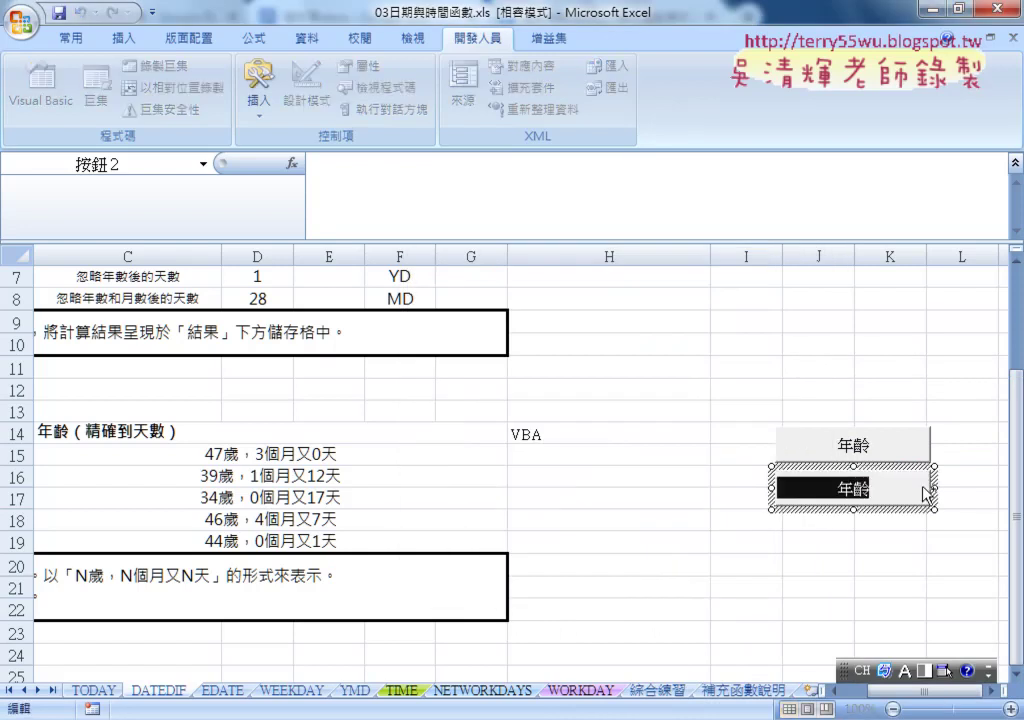
text(年齡清除)
click(868, 548)
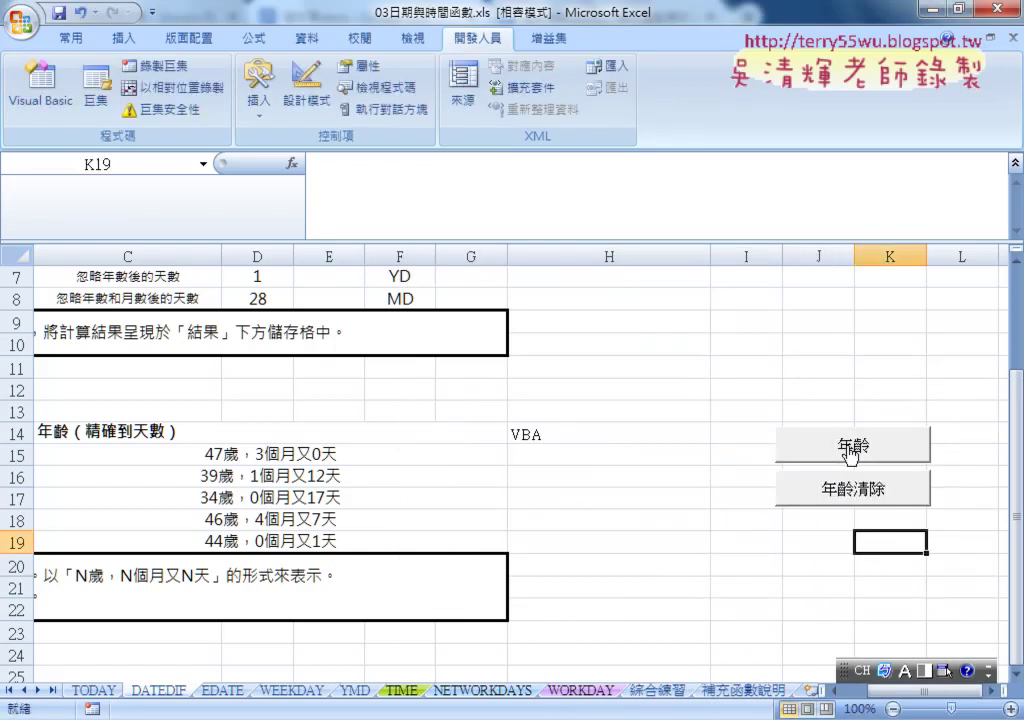
Fill H15:H19 with 年齡, check H15's formula, then test 年齡清除 and 年齡 twice.
drag(606, 460, 587, 542)
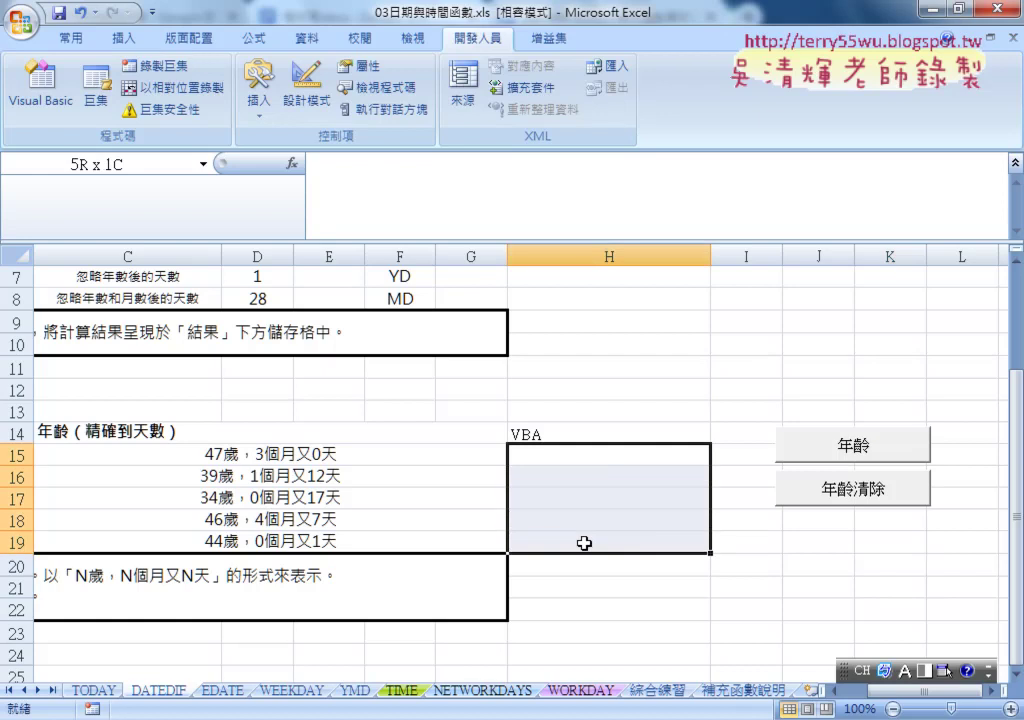
click(822, 452)
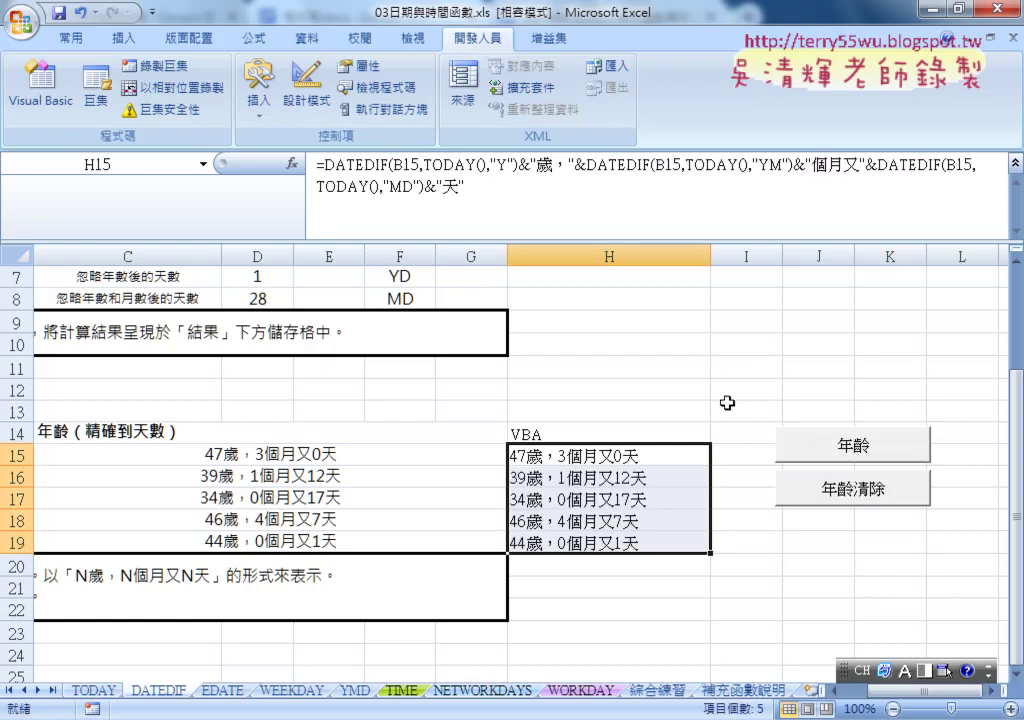
click(620, 455)
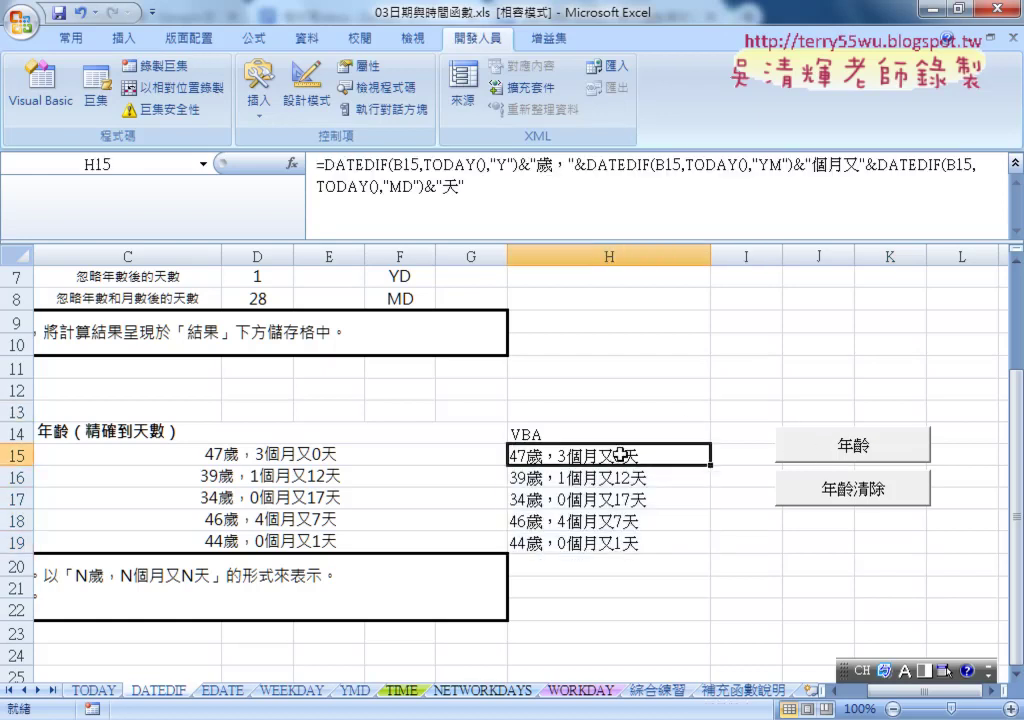
click(837, 494)
click(832, 455)
click(828, 494)
click(838, 452)
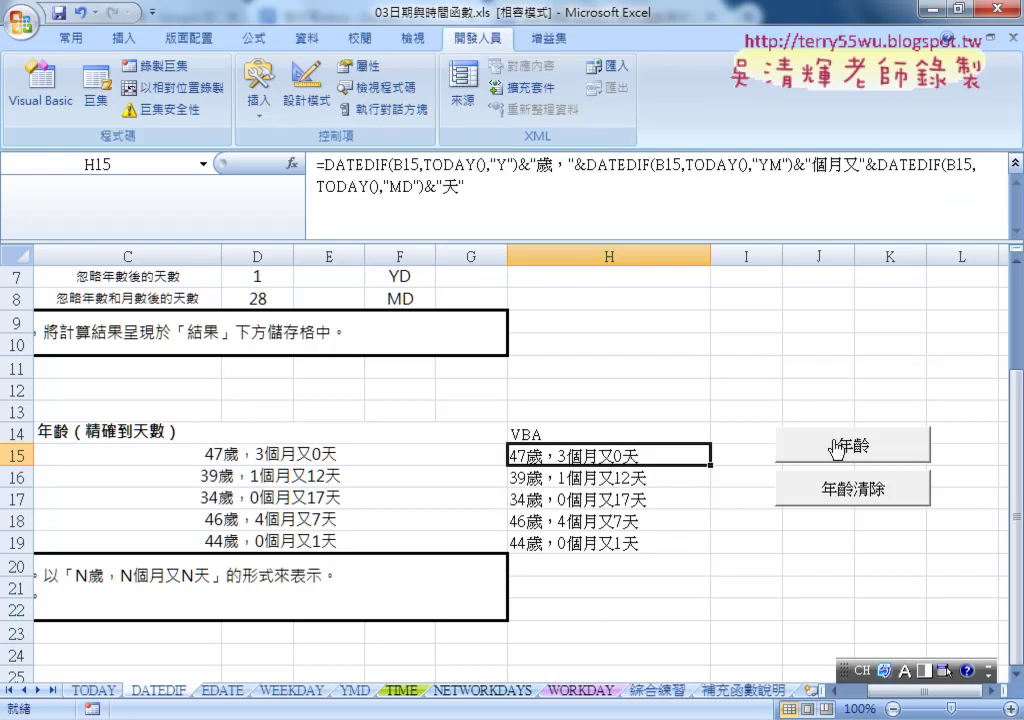